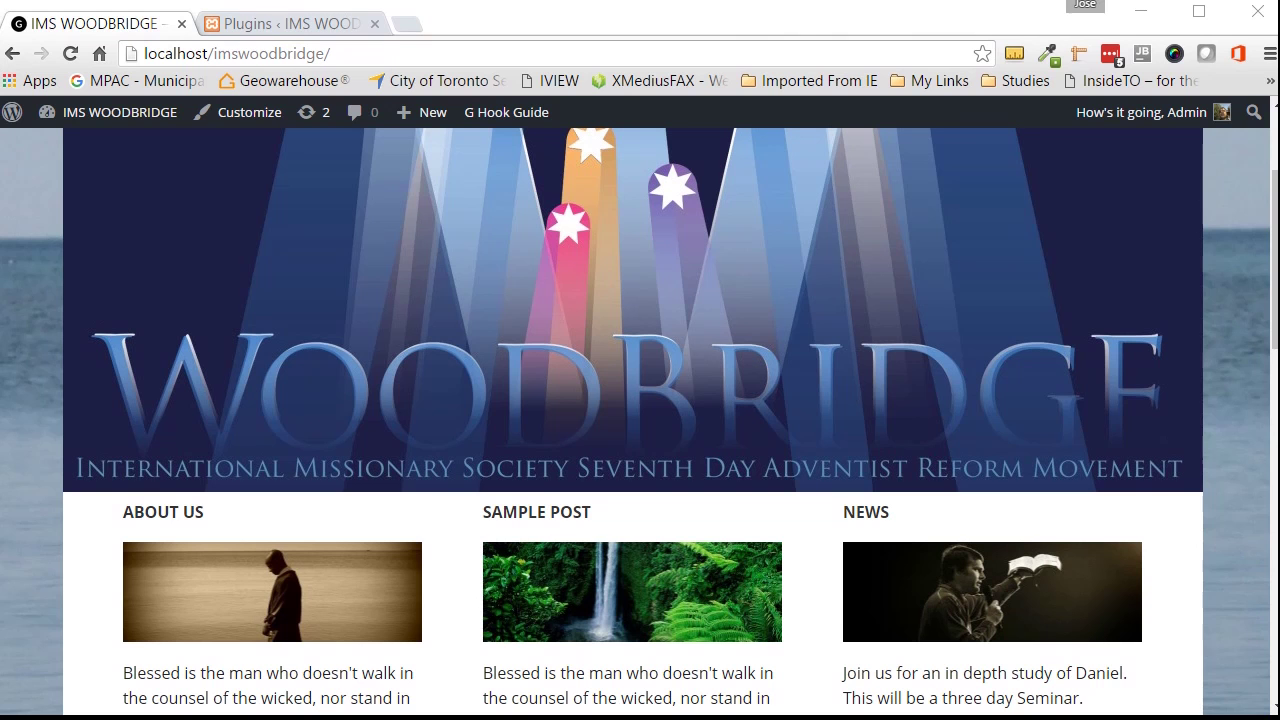
Step: Switch to the site's Plugins admin page
{"action": "scroll", "coordinate": [400, 265], "scroll_direction": "up", "scroll_amount": 2}
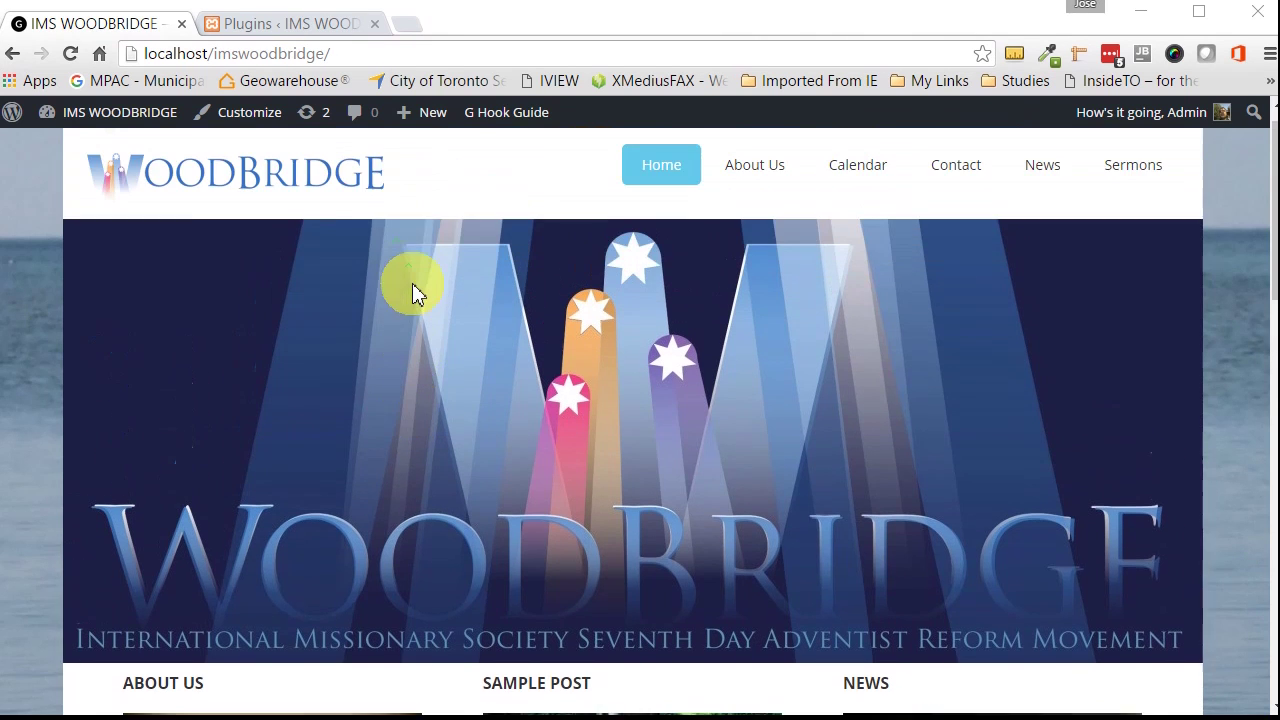
{"action": "scroll", "coordinate": [413, 290], "scroll_direction": "down", "scroll_amount": 2}
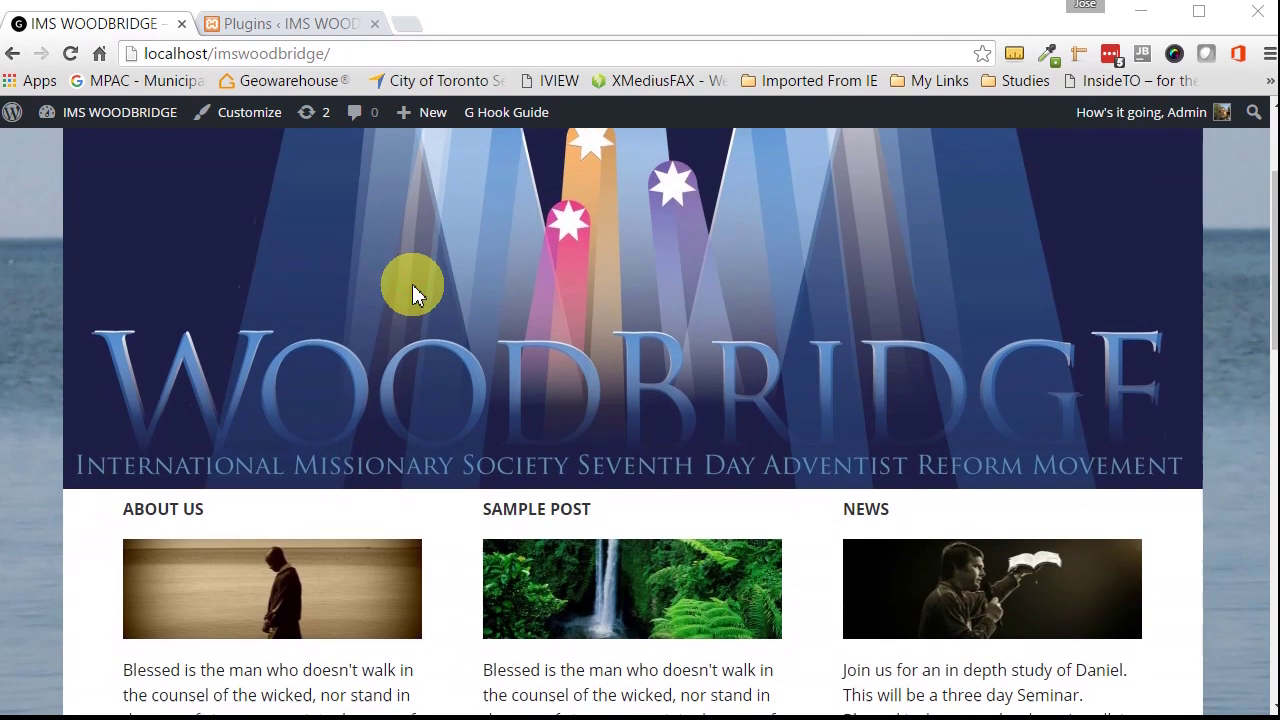
{"action": "scroll", "coordinate": [413, 290], "scroll_direction": "down", "scroll_amount": 2}
{"action": "scroll", "coordinate": [413, 290], "scroll_direction": "up", "scroll_amount": 3}
{"action": "scroll", "coordinate": [412, 284], "scroll_direction": "up", "scroll_amount": 2}
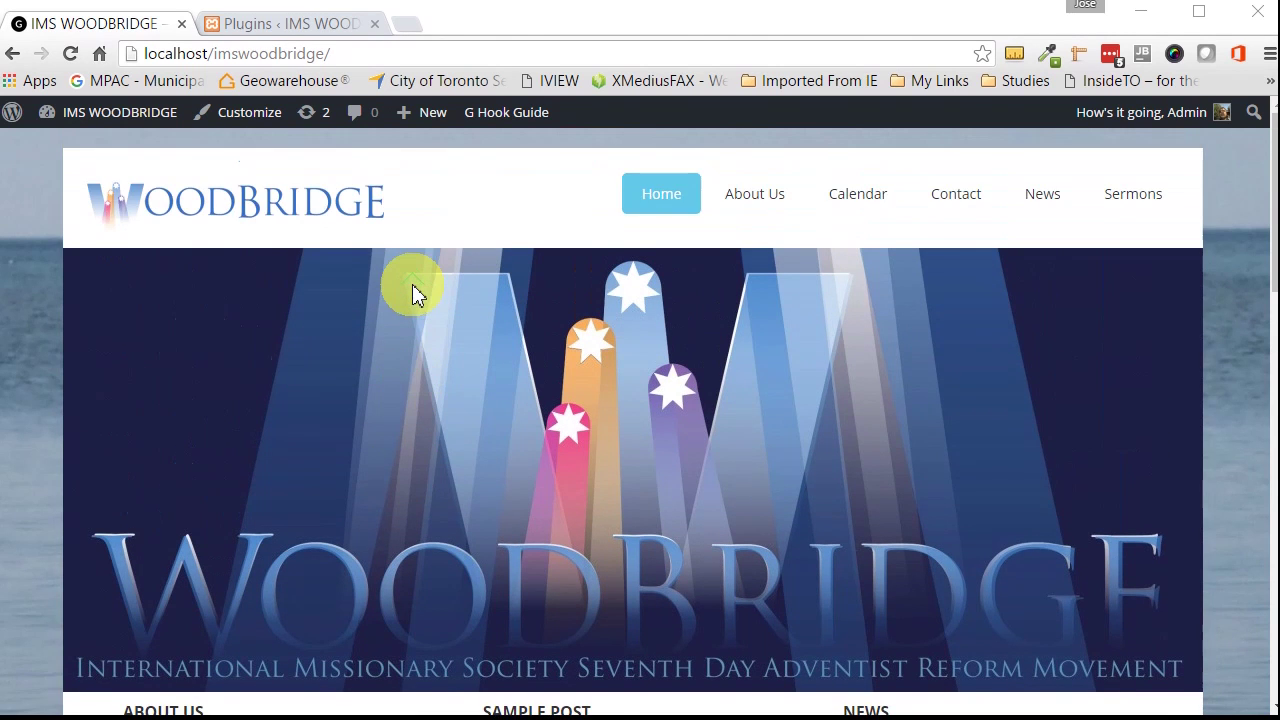
{"action": "scroll", "coordinate": [412, 284], "scroll_direction": "down", "scroll_amount": 2}
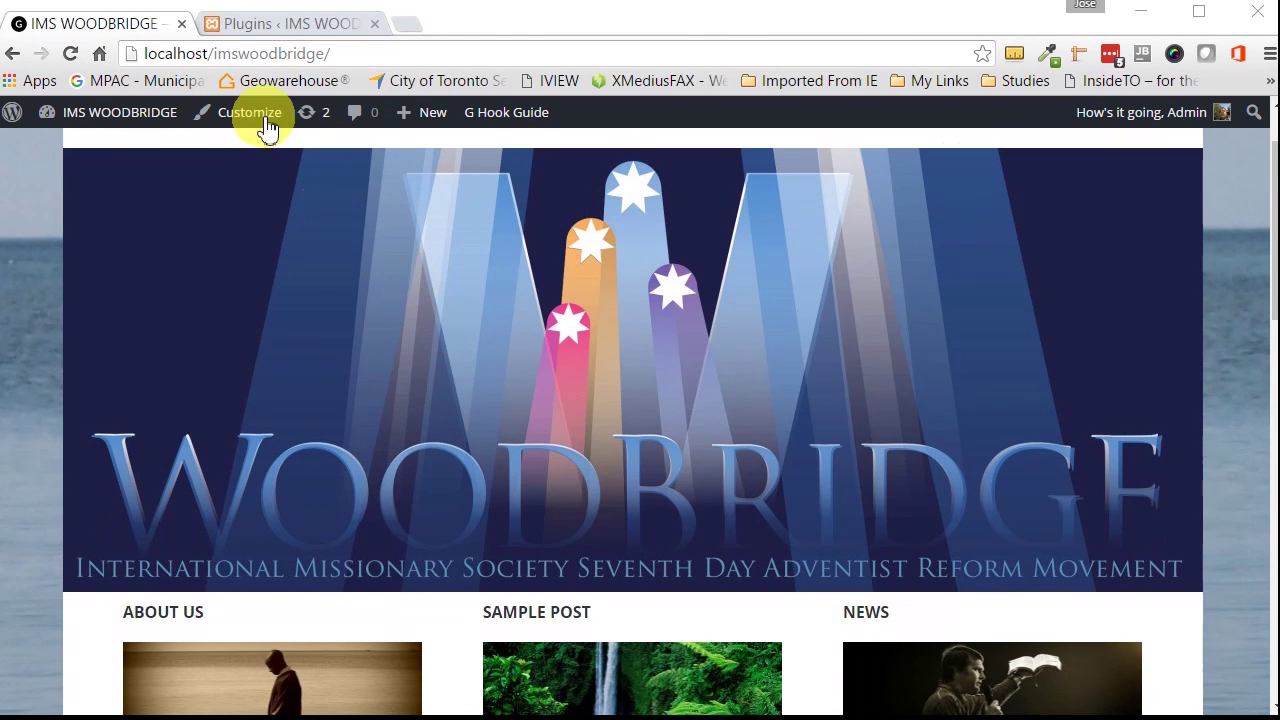
{"action": "left_click", "coordinate": [268, 28]}
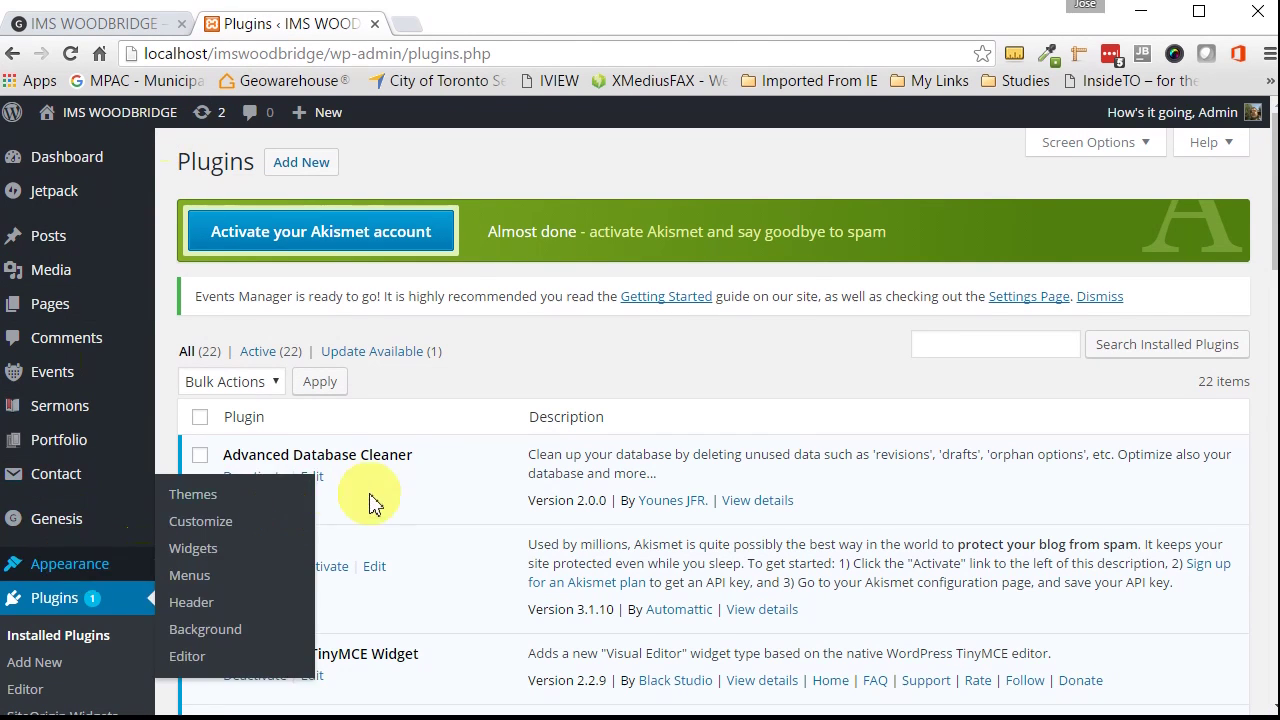
Step: Scroll the plugin list and open Duplicator's Packages page from the admin sidebar
{"action": "scroll", "coordinate": [371, 500], "scroll_direction": "down", "scroll_amount": 5}
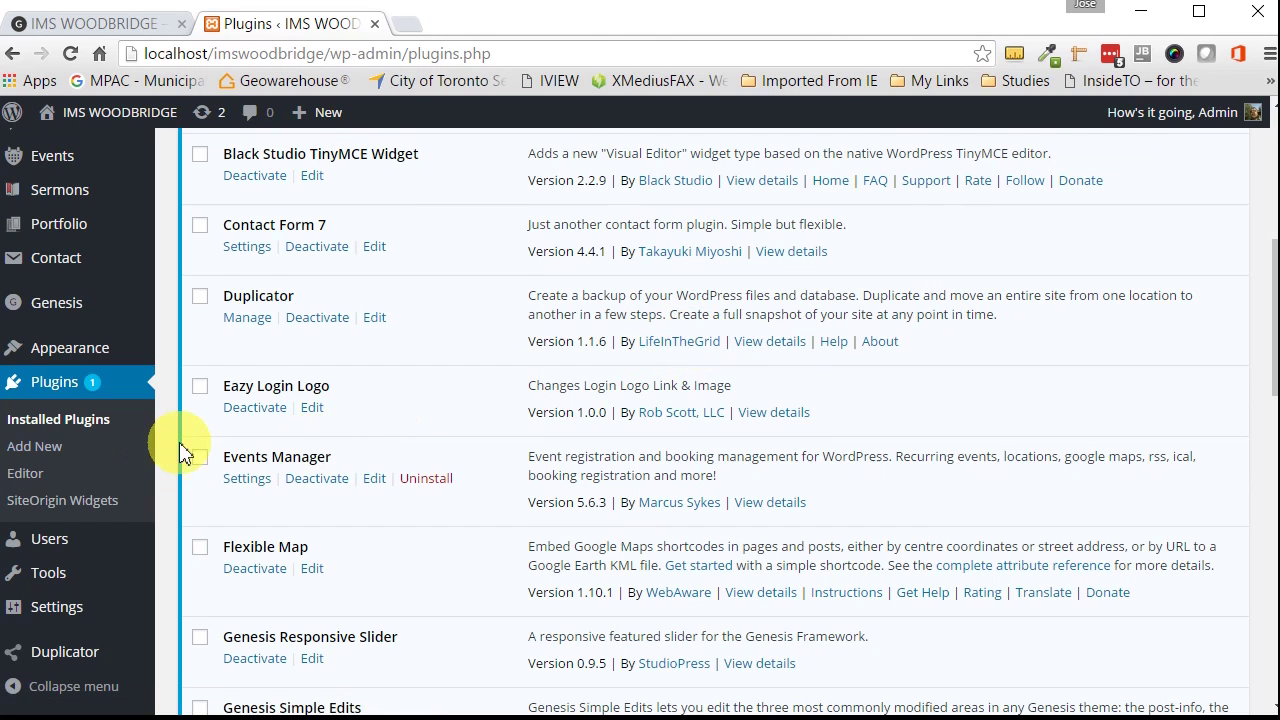
{"action": "scroll", "coordinate": [194, 457], "scroll_direction": "down", "scroll_amount": 2}
{"action": "mouse_move", "coordinate": [96, 660]}
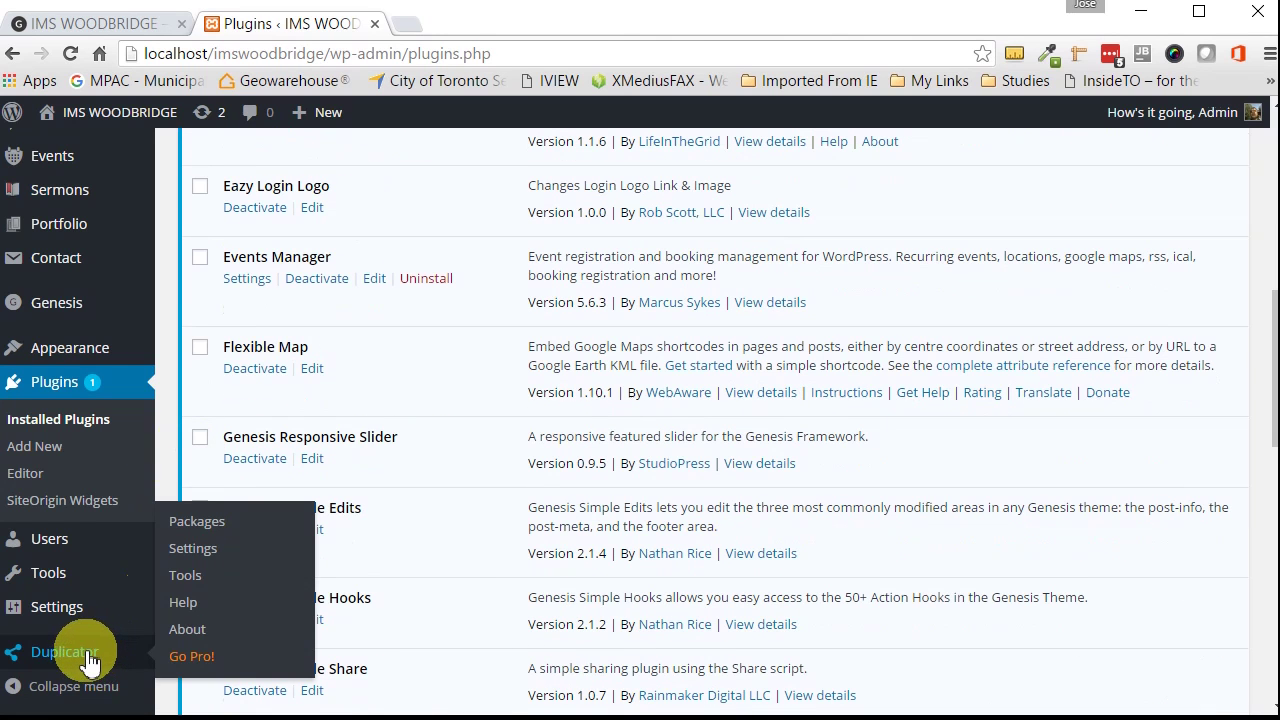
{"action": "left_click", "coordinate": [66, 660]}
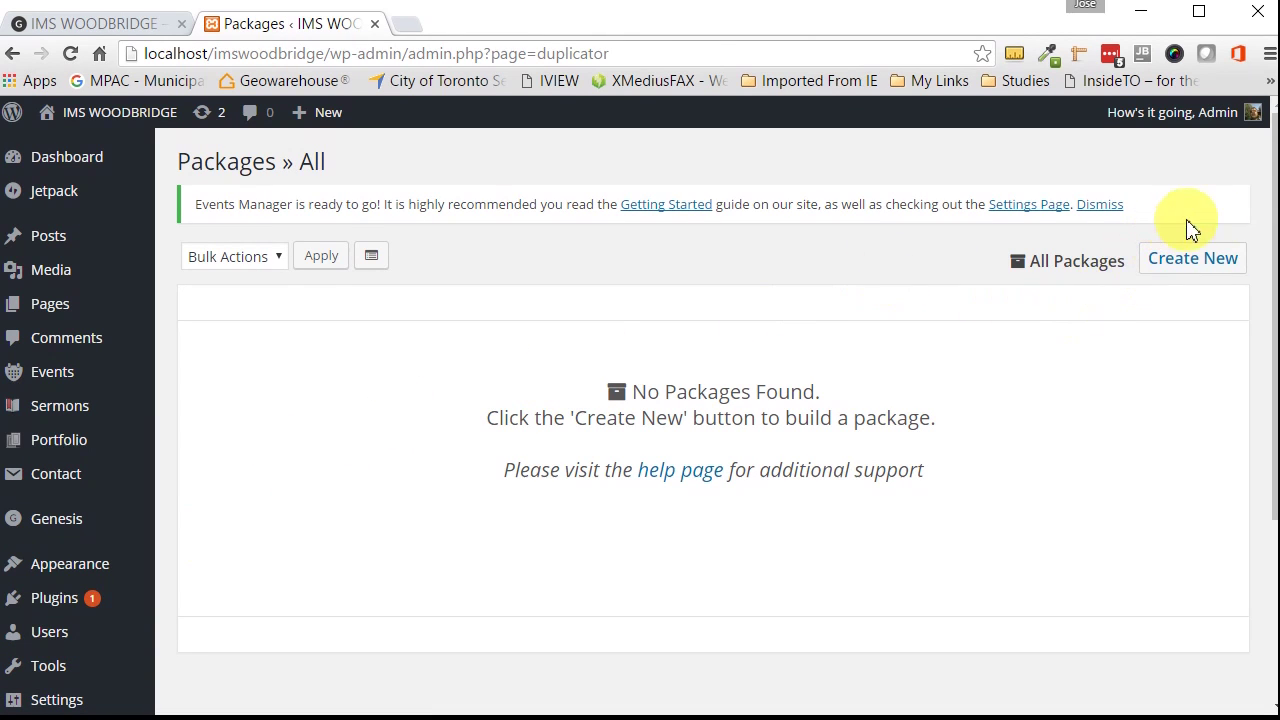
Step: Start a new Duplicator package named 2015_02_24_ims_woodbridge and check its Notes field
{"action": "left_click", "coordinate": [1207, 272]}
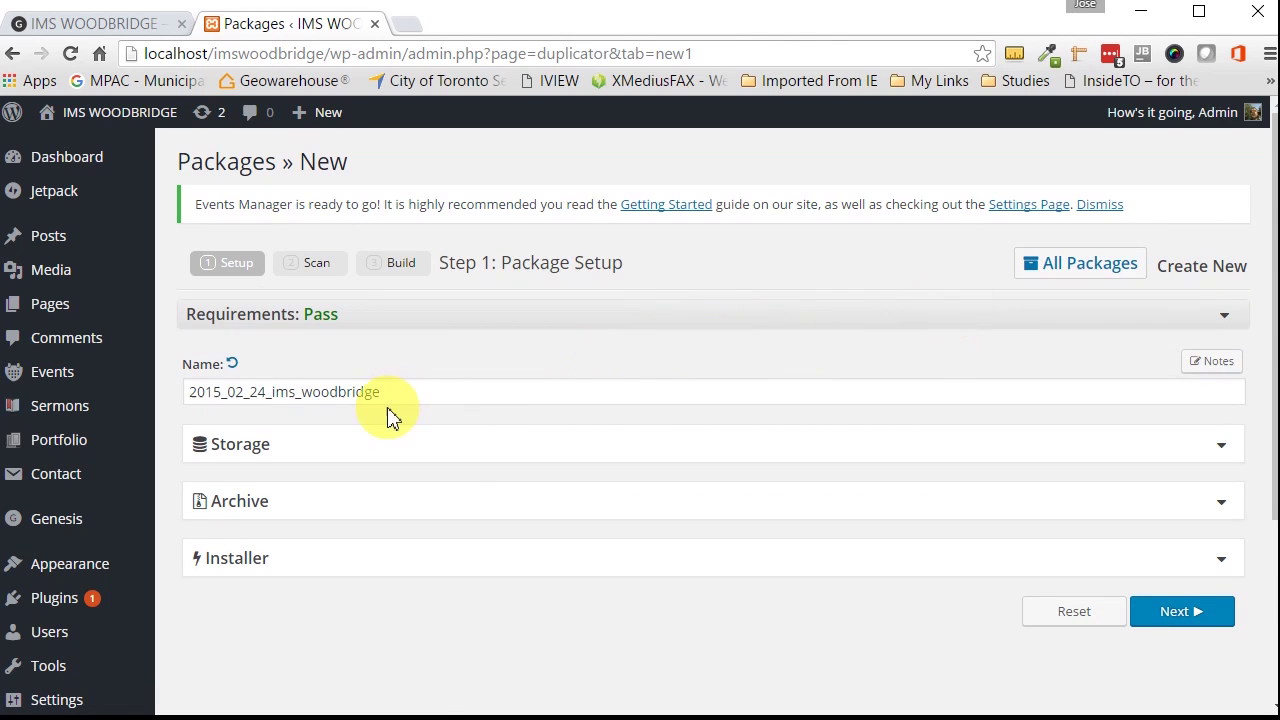
{"action": "mouse_move", "coordinate": [390, 392]}
{"action": "left_mouse_down"}
{"action": "mouse_move", "coordinate": [166, 391]}
{"action": "mouse_move", "coordinate": [386, 391]}
{"action": "left_mouse_up"}
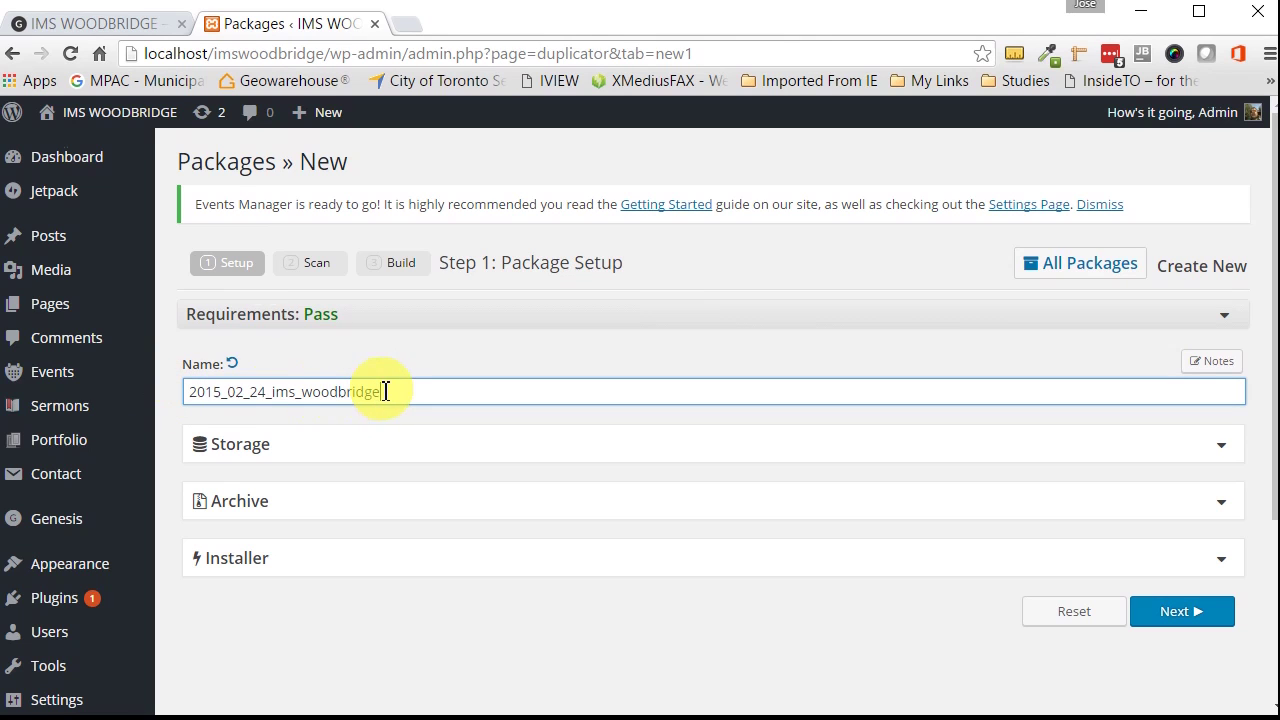
{"action": "left_click", "coordinate": [1215, 365]}
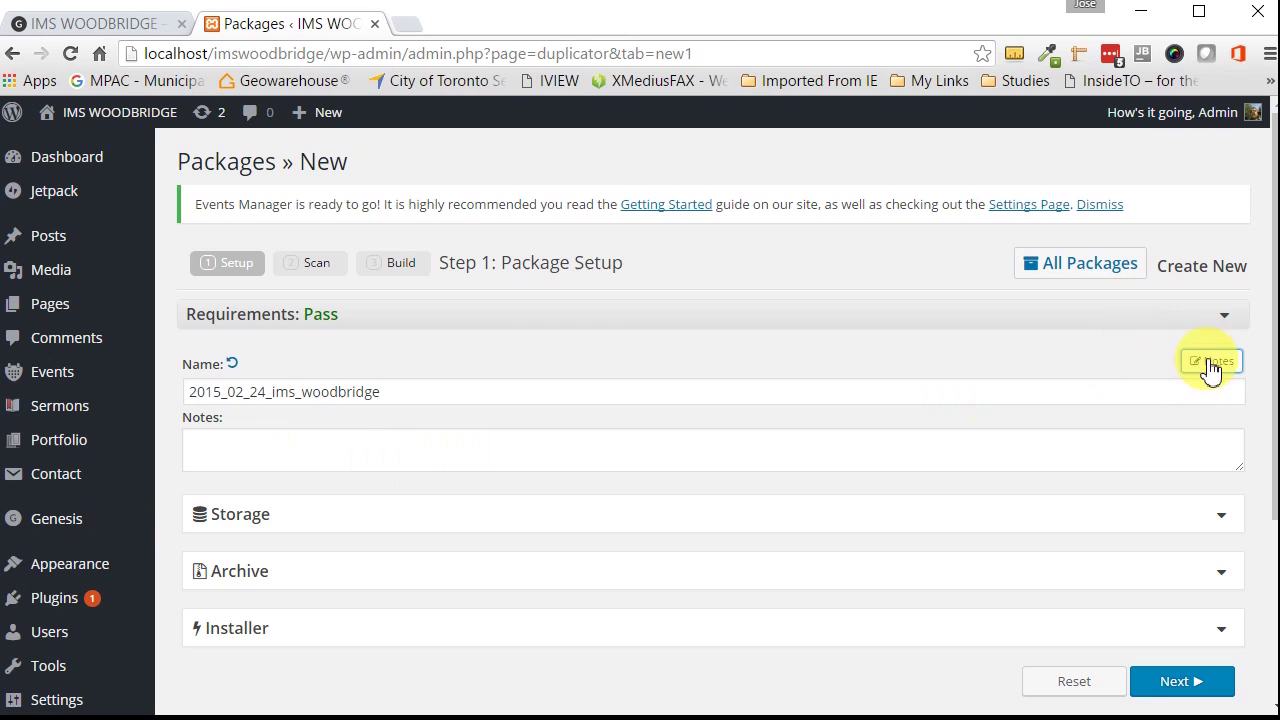
{"action": "left_click", "coordinate": [250, 443]}
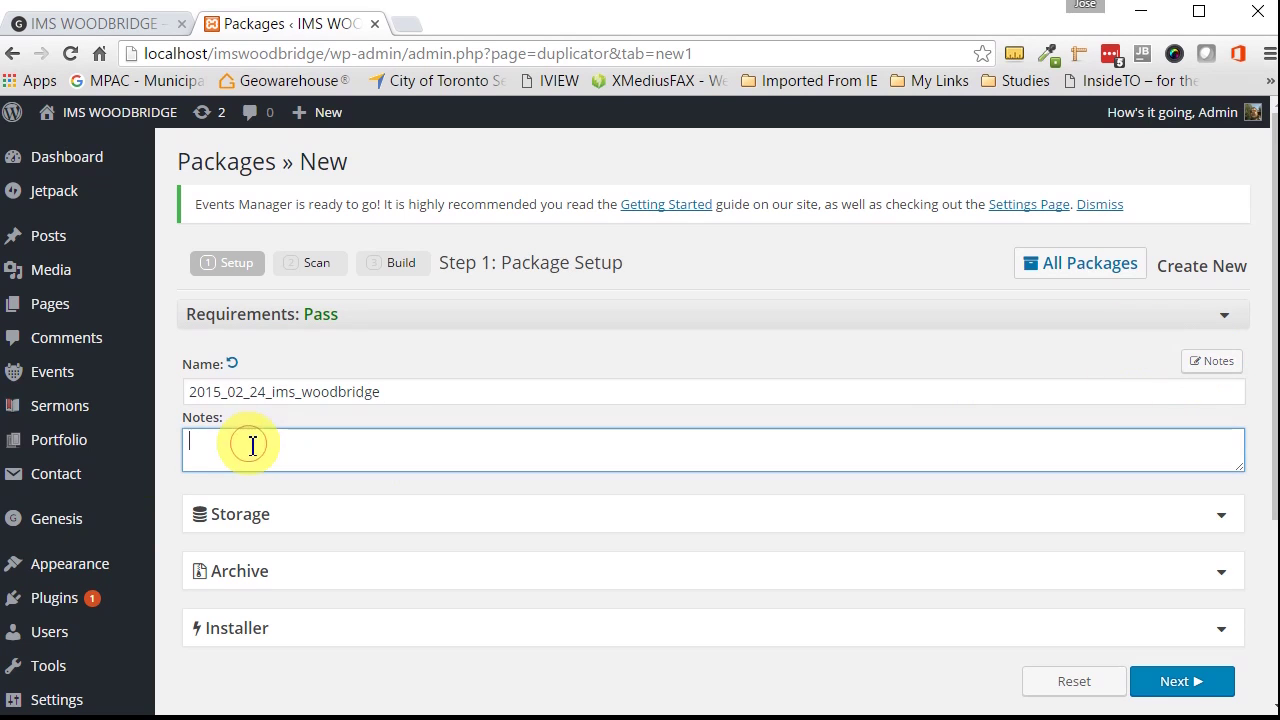
{"action": "left_click", "coordinate": [1214, 362]}
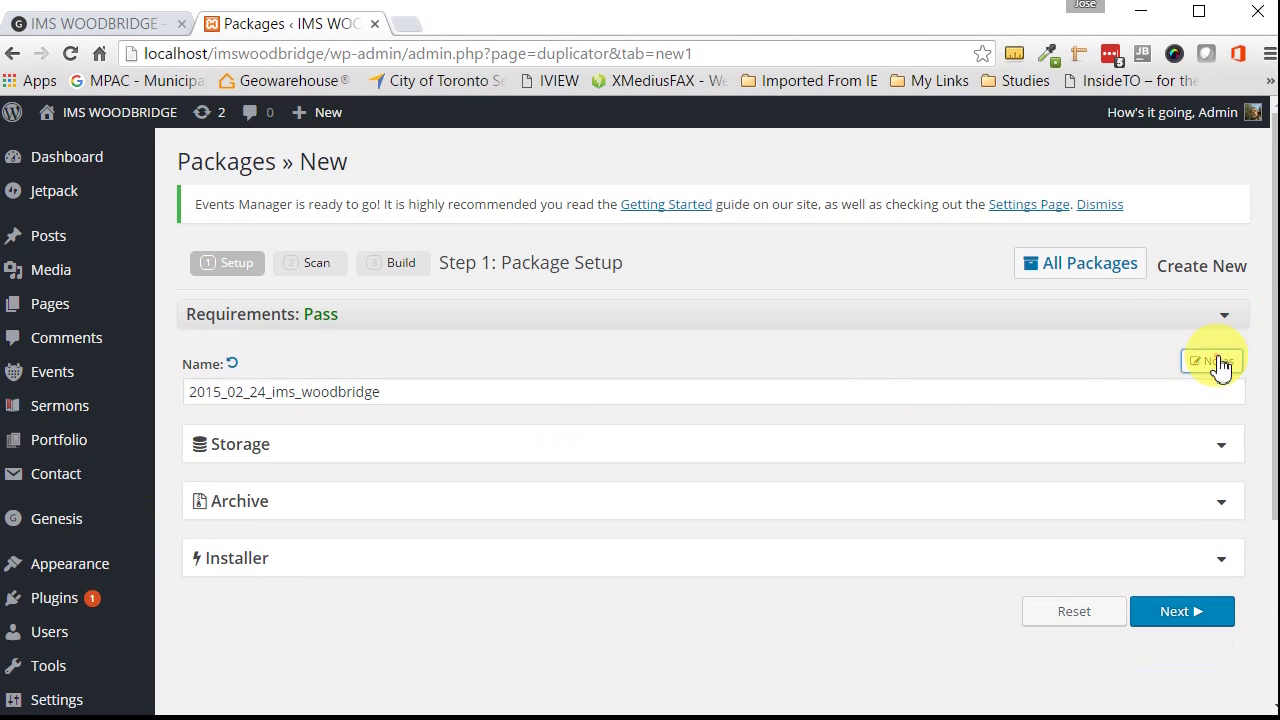
Step: Review the Storage, Archive and Installer options, then continue to the system scan
{"action": "left_click", "coordinate": [1226, 456]}
{"action": "left_click", "coordinate": [1223, 457]}
{"action": "left_click", "coordinate": [1223, 505]}
{"action": "left_click", "coordinate": [1223, 506]}
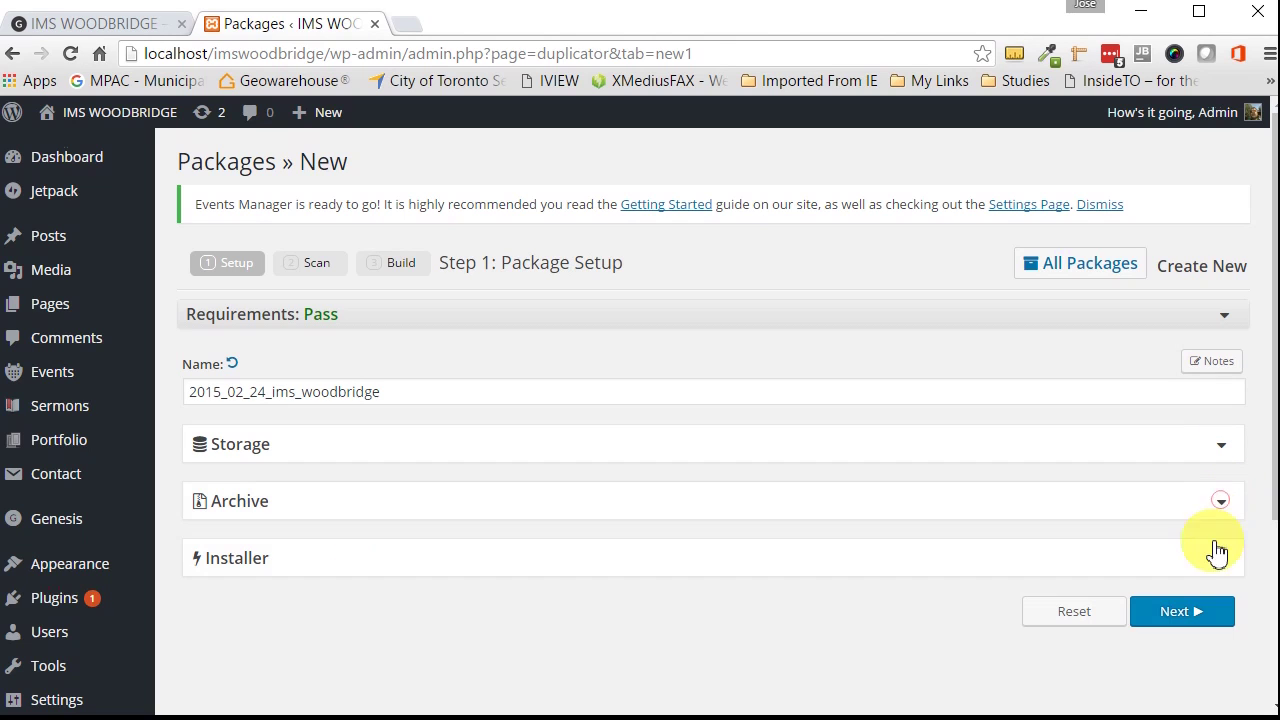
{"action": "left_click", "coordinate": [1219, 560]}
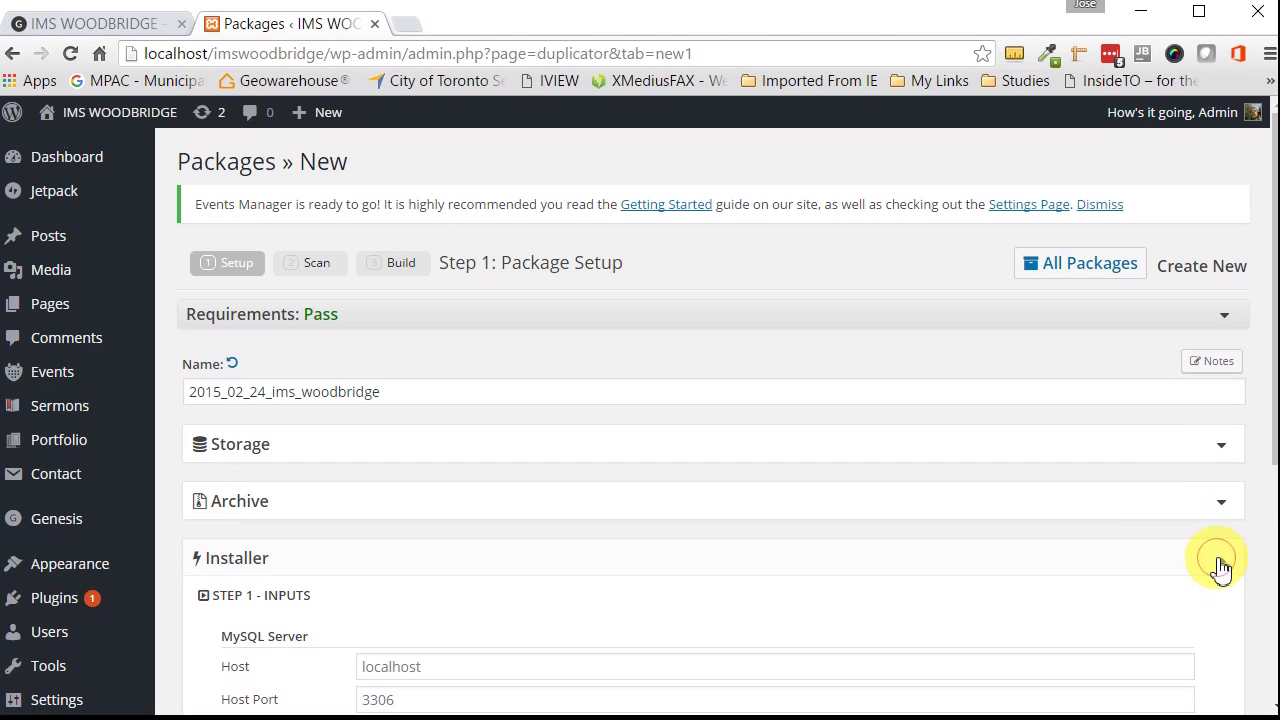
{"action": "left_click", "coordinate": [1220, 562]}
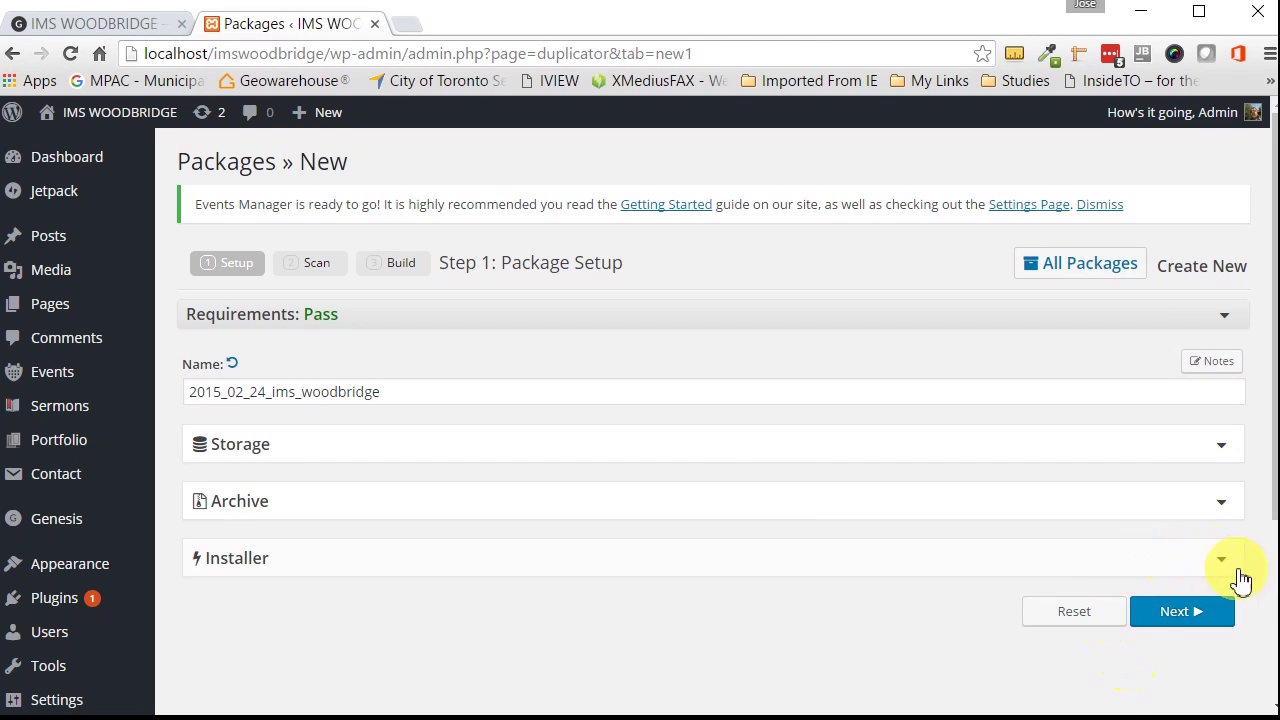
{"action": "left_click", "coordinate": [1175, 615]}
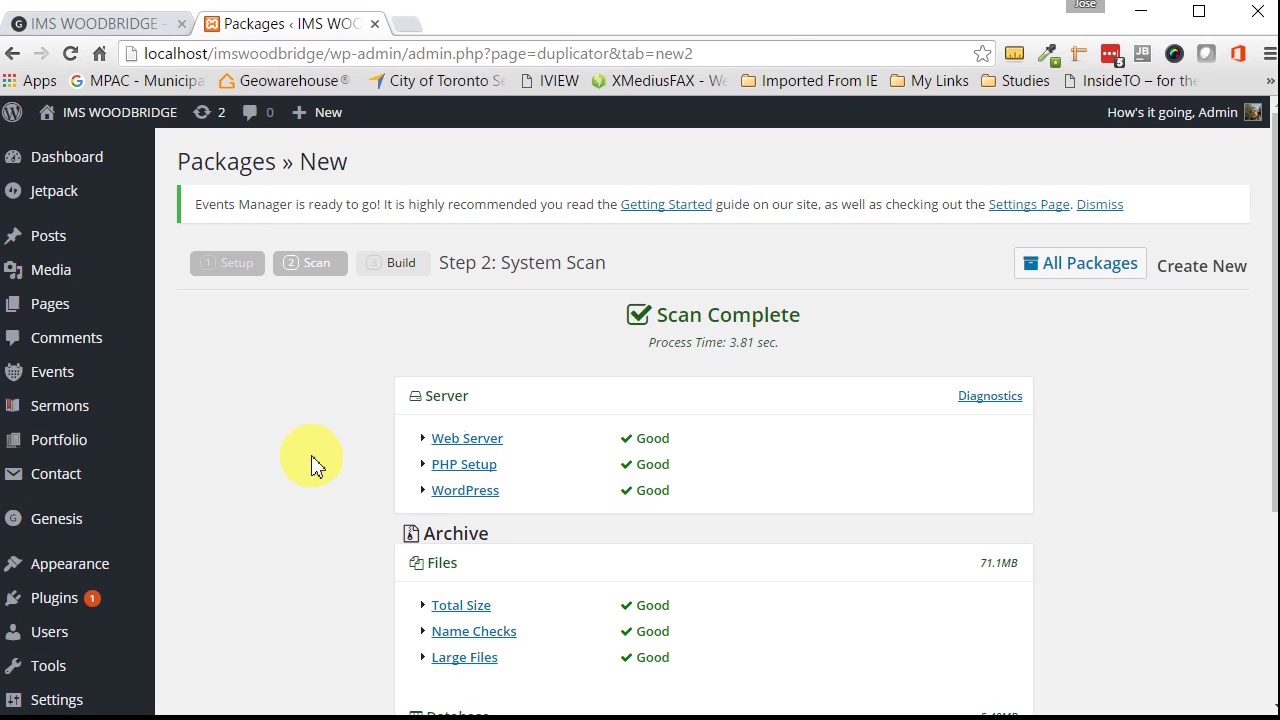
Step: Review the all-Good scan results and build the package, producing the installer and 28.58MB archive
{"action": "scroll", "coordinate": [312, 465], "scroll_direction": "down", "scroll_amount": 2}
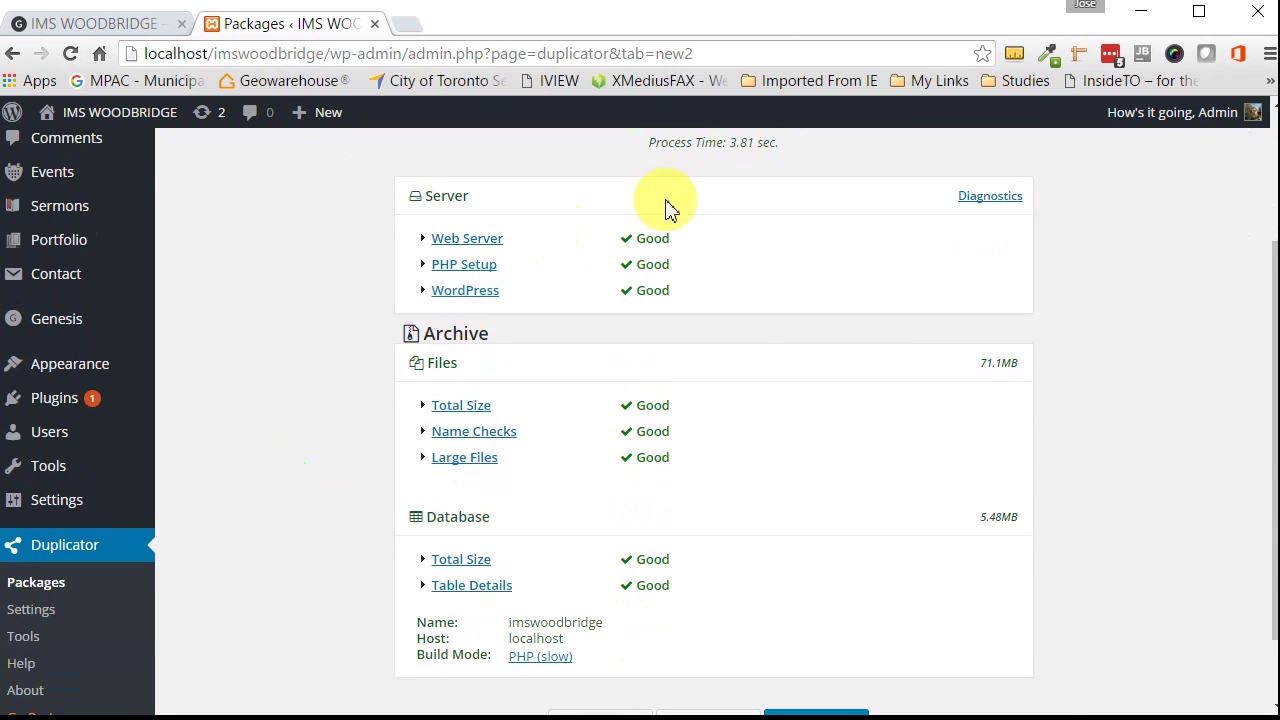
{"action": "scroll", "coordinate": [338, 580], "scroll_direction": "down", "scroll_amount": 1}
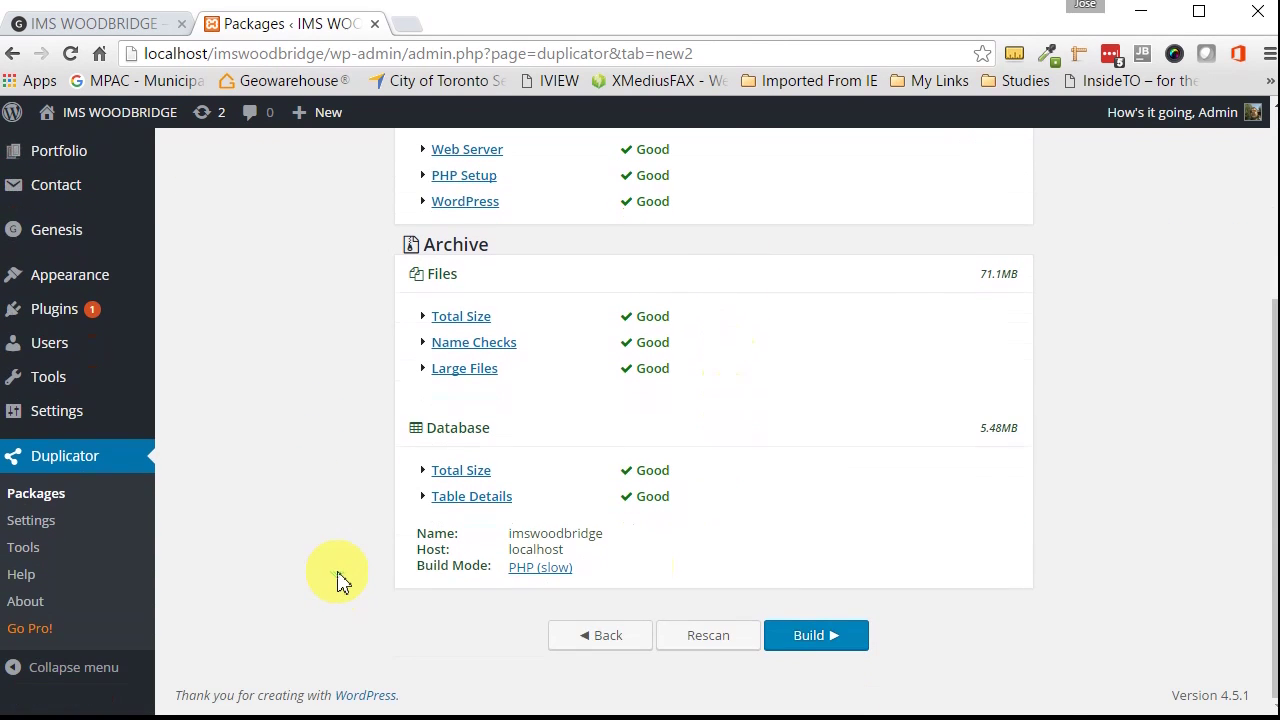
{"action": "left_click", "coordinate": [838, 667]}
{"action": "left_click", "coordinate": [820, 640]}
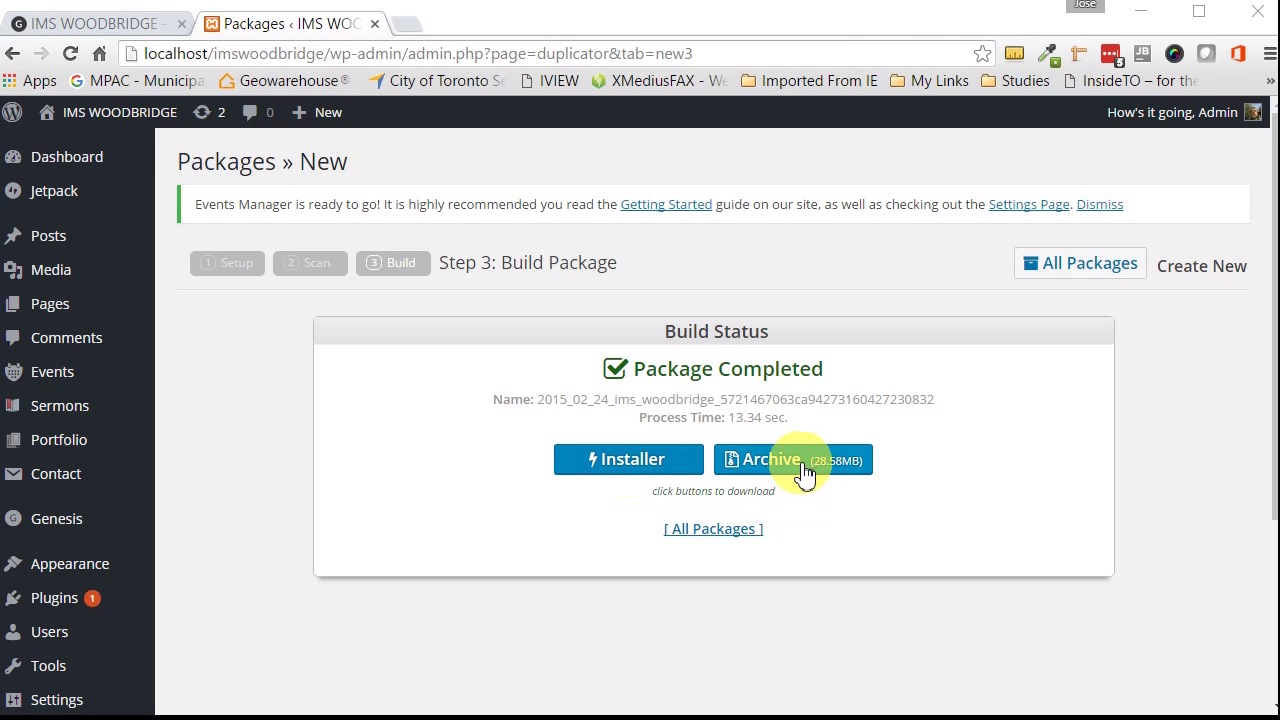
Step: Save the installer as installer.php and the archive zip into Desktop\you tube video
{"action": "left_click", "coordinate": [648, 470]}
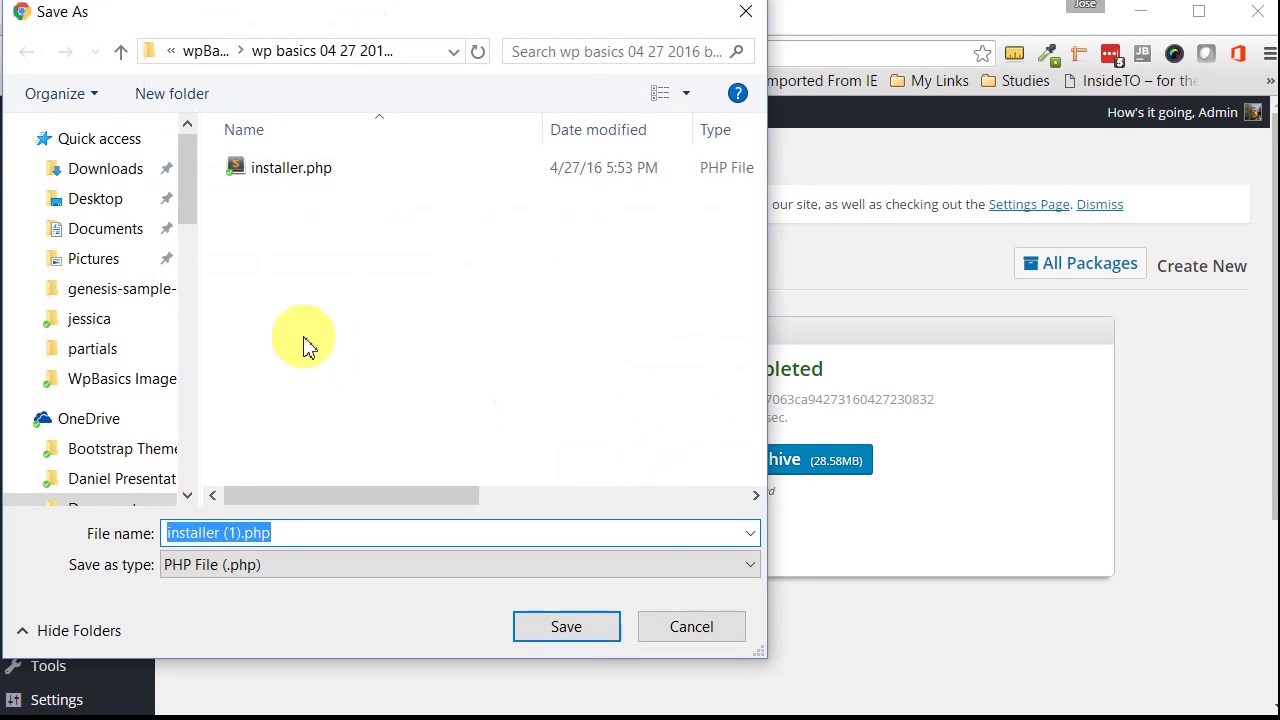
{"action": "left_click", "coordinate": [95, 200]}
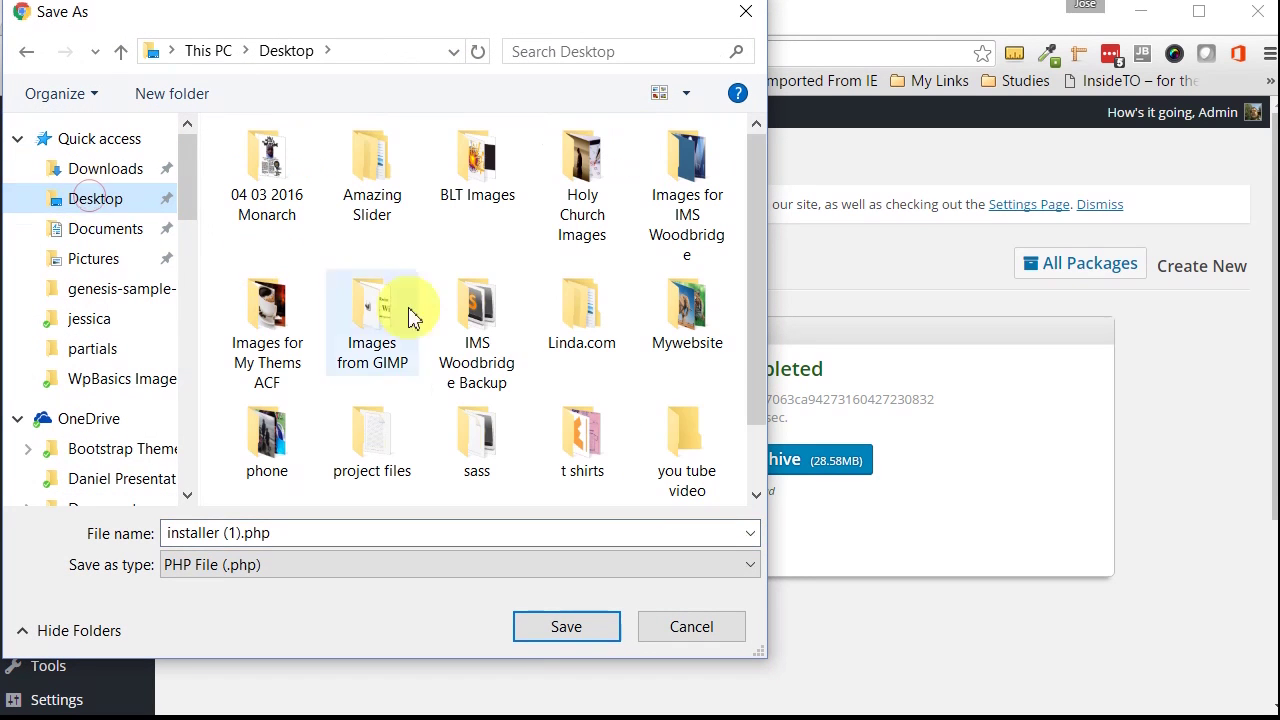
{"action": "double_click", "coordinate": [695, 452]}
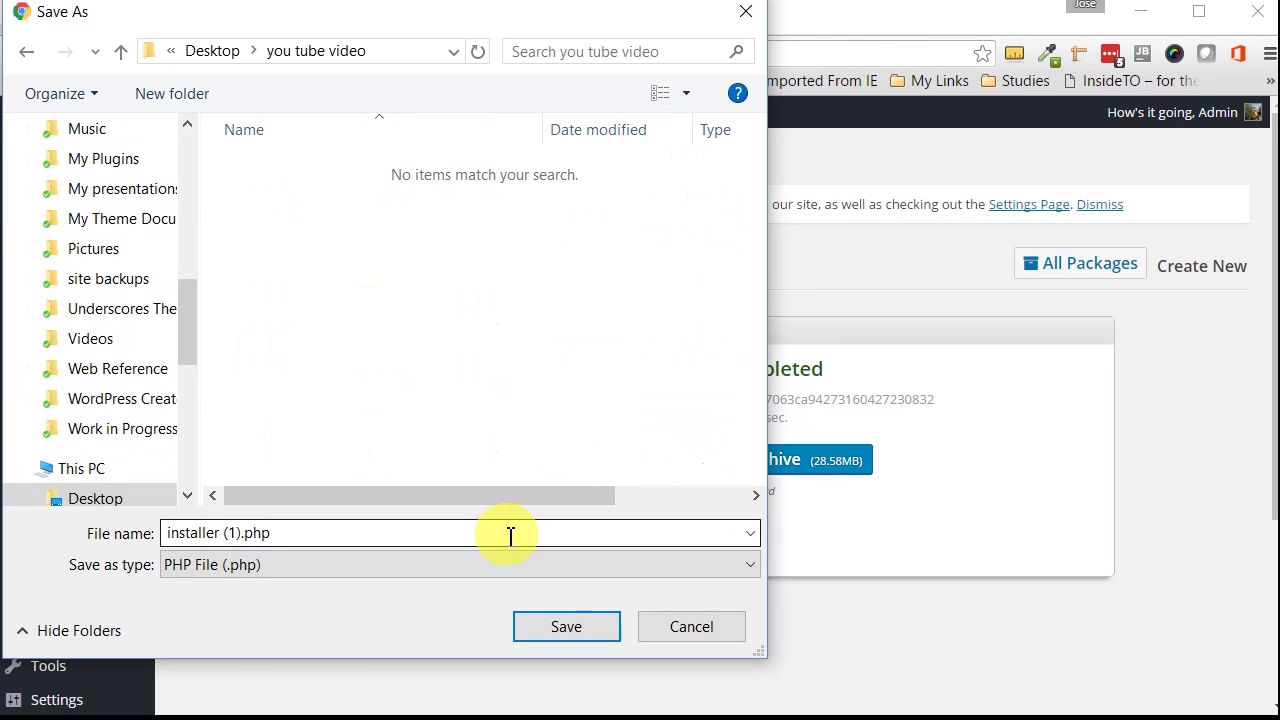
{"action": "left_click", "coordinate": [245, 533]}
{"action": "double_click", "coordinate": [251, 533]}
{"action": "left_click", "coordinate": [238, 533]}
{"action": "key", "text": "BackSpace"}
{"action": "key", "text": "BackSpace"}
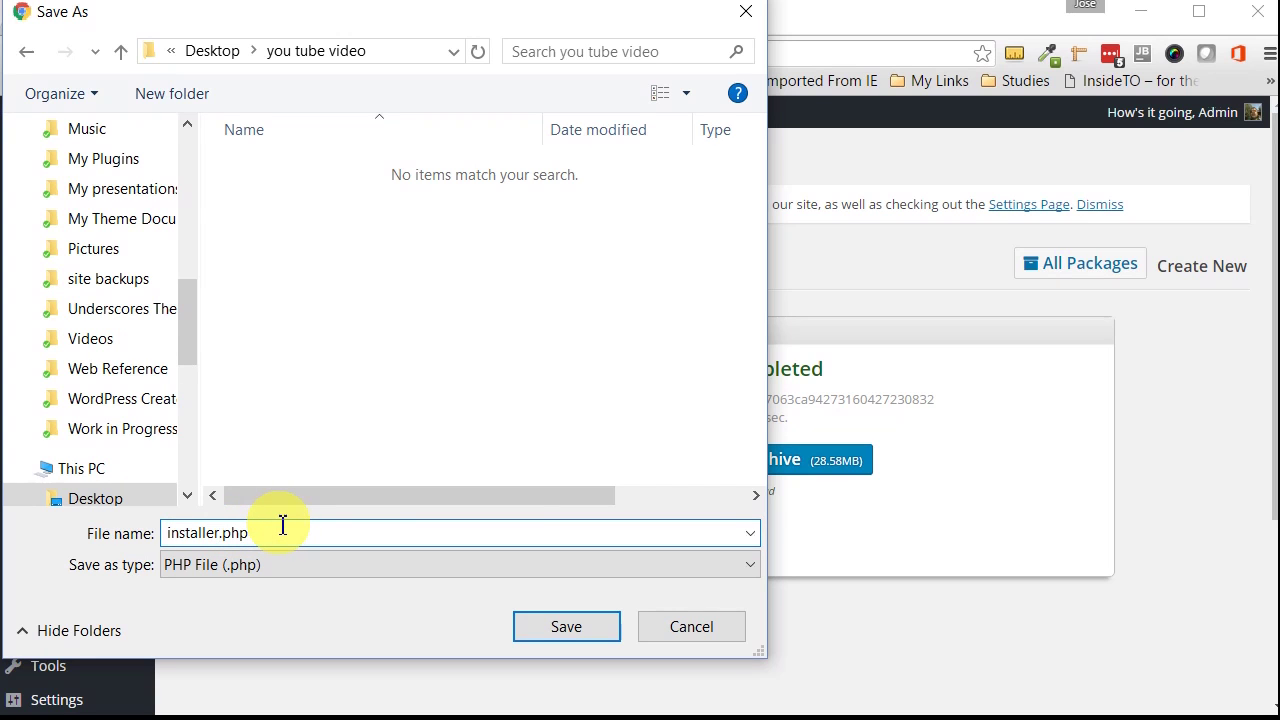
{"action": "left_click", "coordinate": [562, 630]}
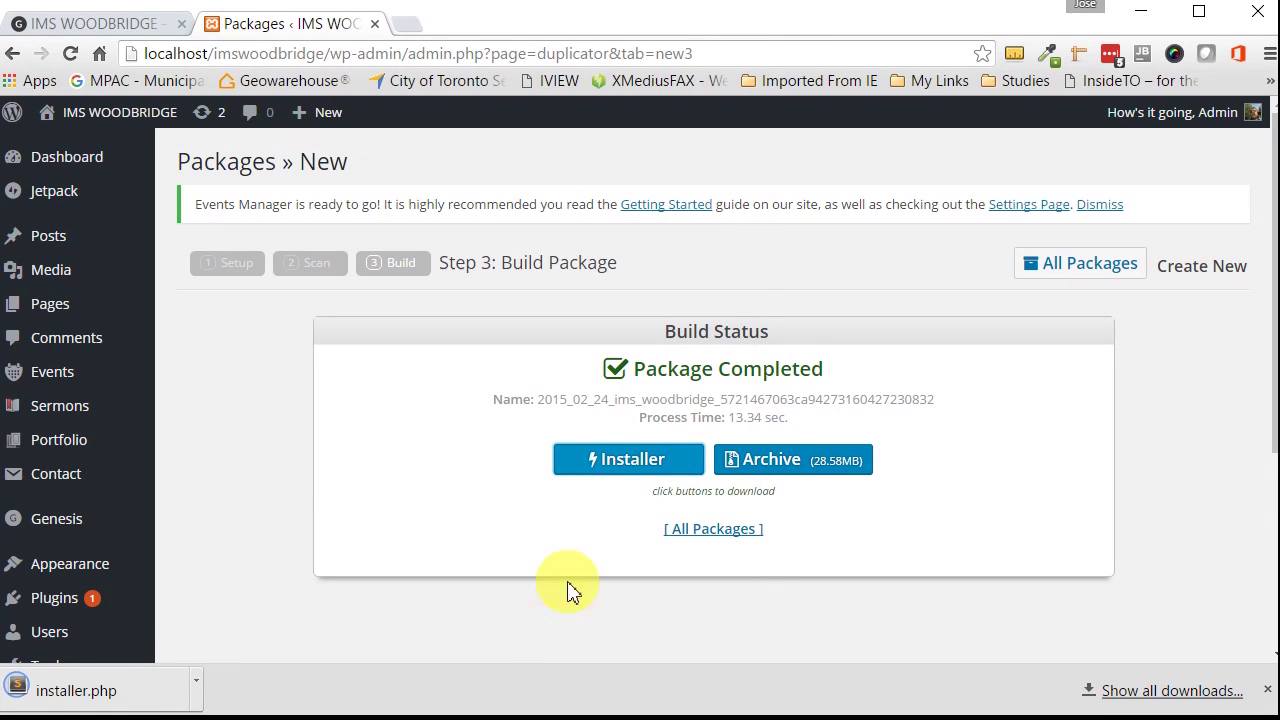
{"action": "left_click", "coordinate": [766, 462]}
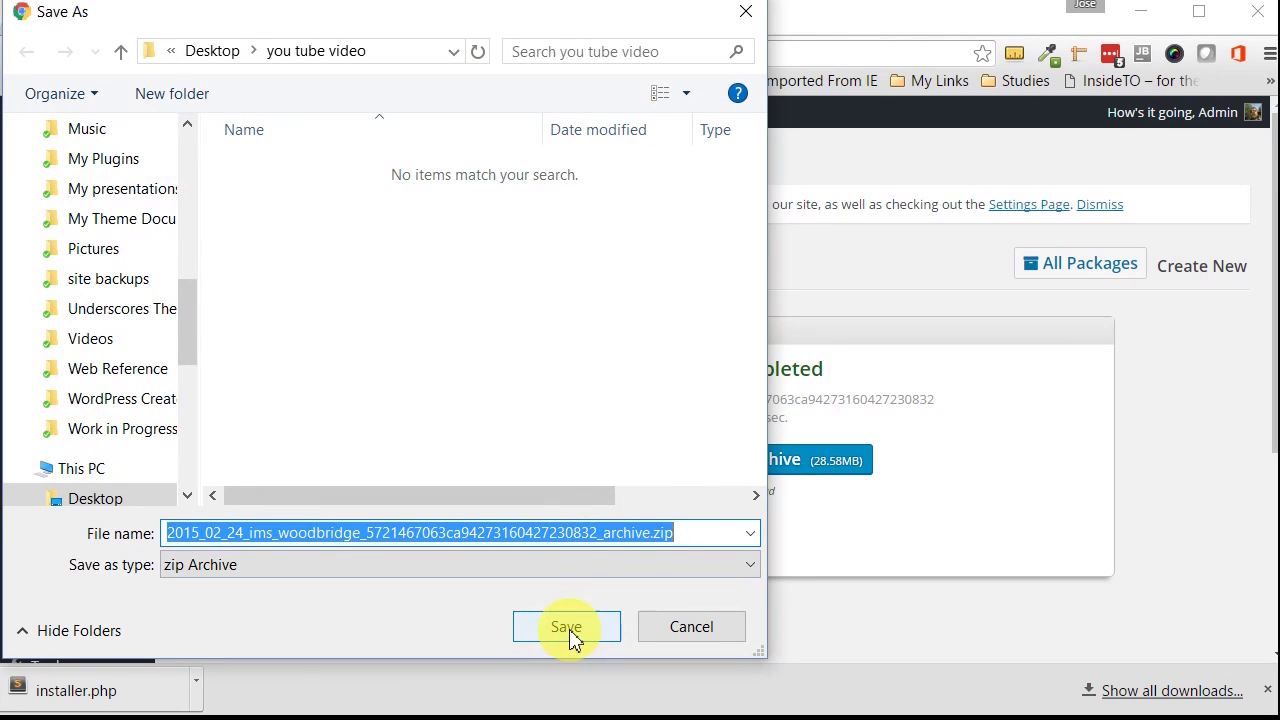
{"action": "left_click", "coordinate": [566, 628]}
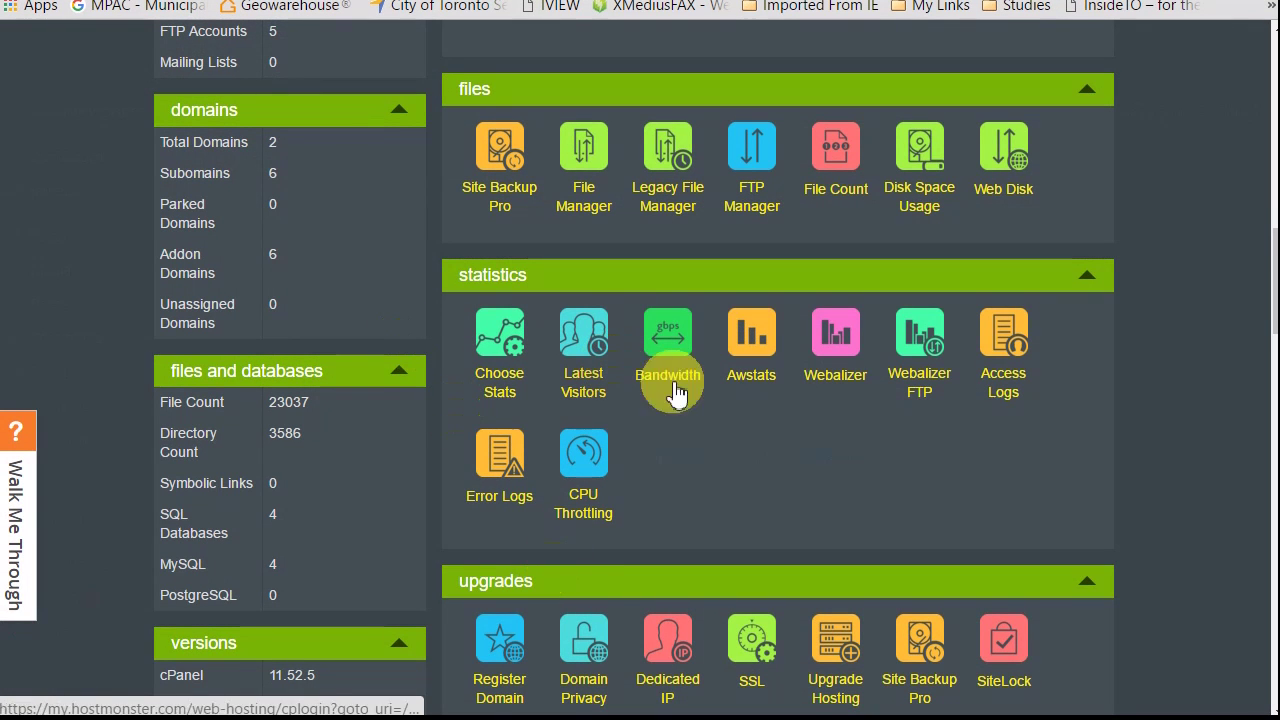
Step: Open File Manager from the Files section of the cPanel home page
{"action": "left_click", "coordinate": [591, 209]}
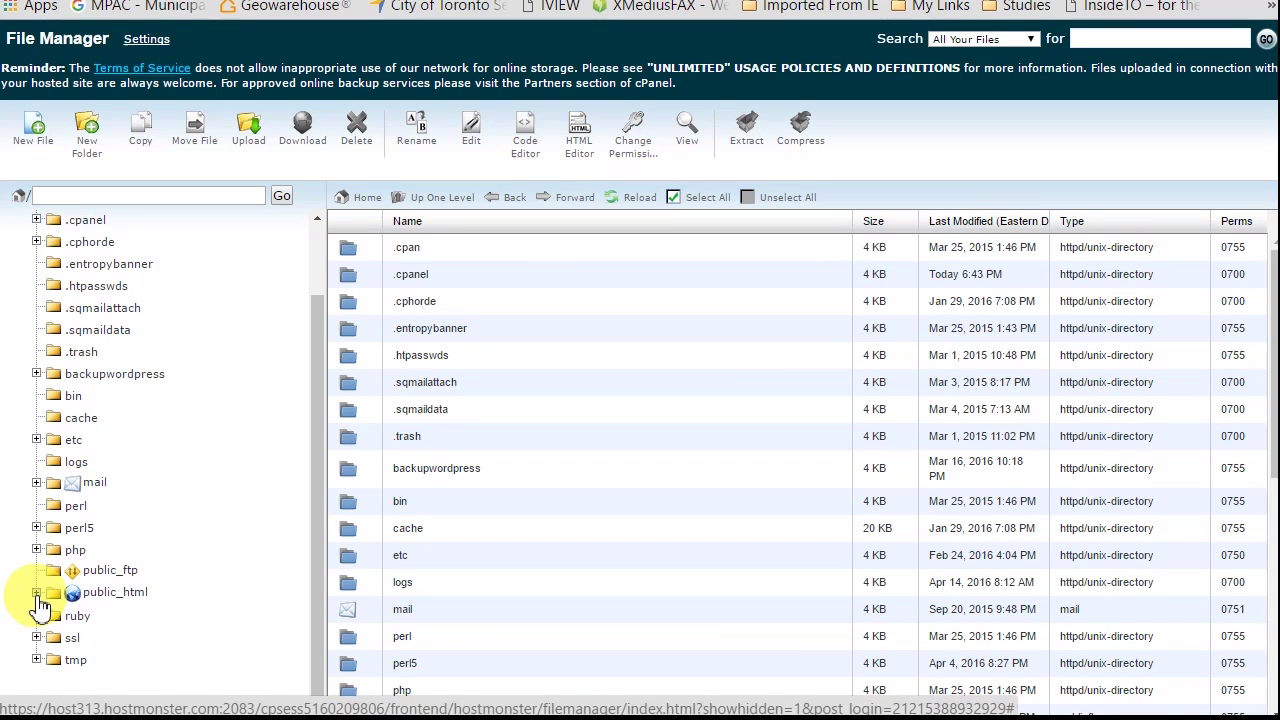
Step: Expand public_html in the folder tree and open the empty imswoodbridge folder
{"action": "left_click", "coordinate": [37, 594]}
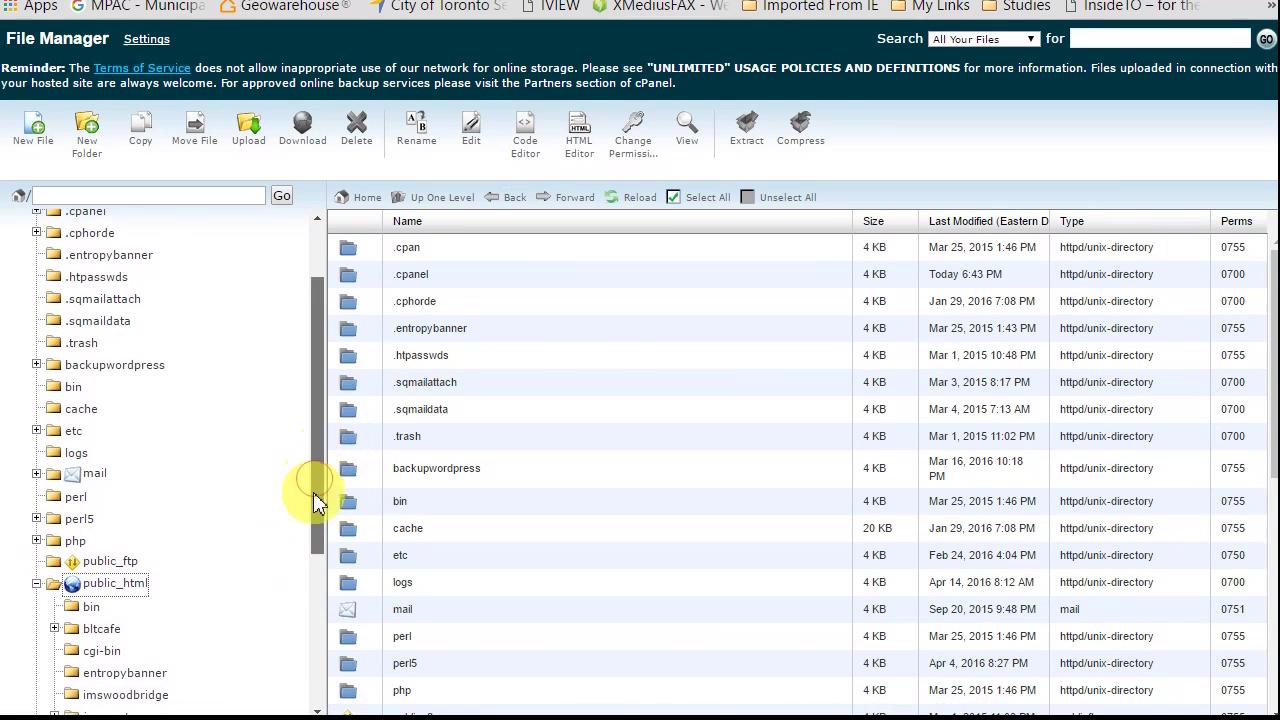
{"action": "left_click_drag", "start_coordinate": [313, 500], "coordinate": [306, 600]}
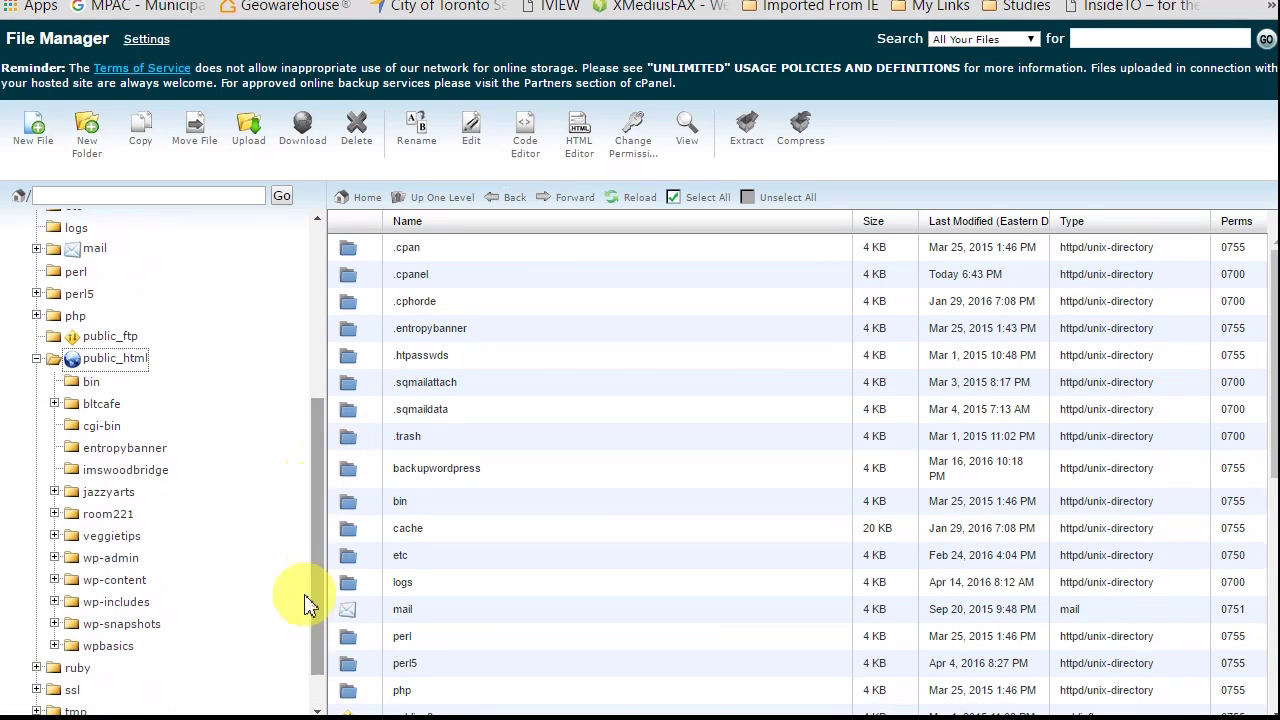
{"action": "left_click", "coordinate": [100, 474]}
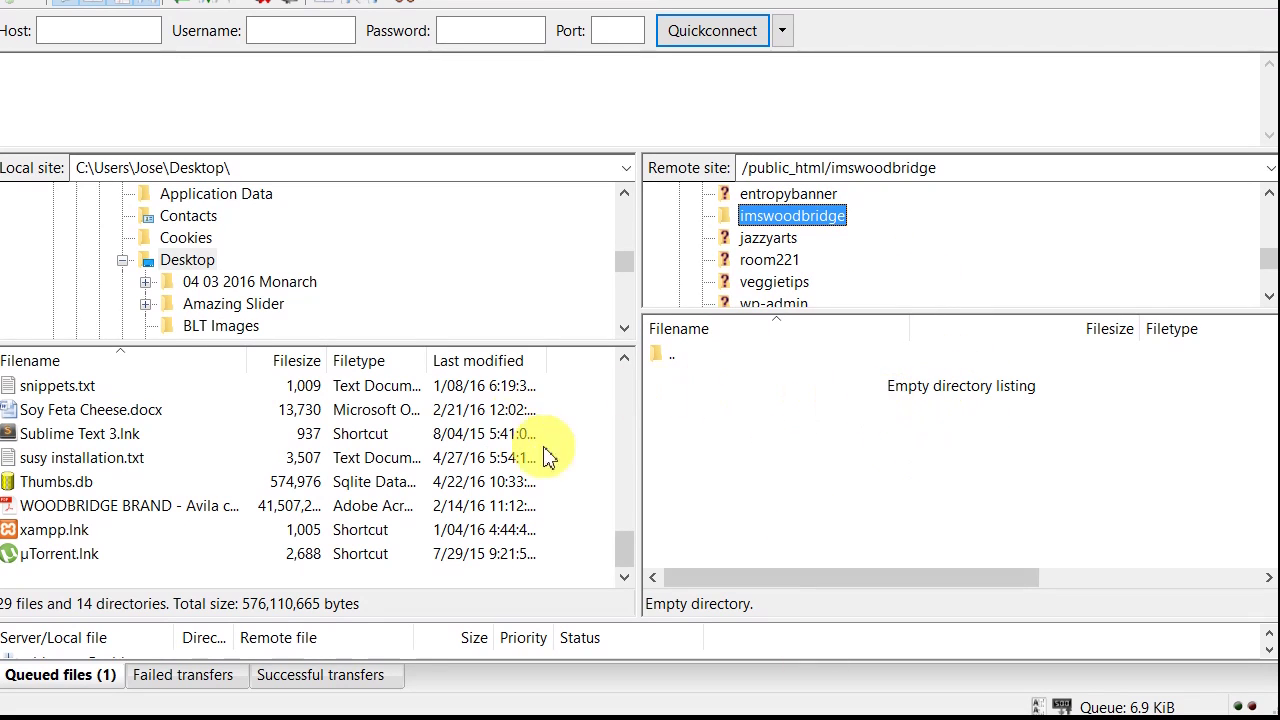
Step: Select the local Desktop folder and scroll its listing to find the you tube video folder
{"action": "left_click", "coordinate": [199, 266]}
{"action": "scroll", "coordinate": [630, 275], "scroll_direction": "down", "scroll_amount": 1}
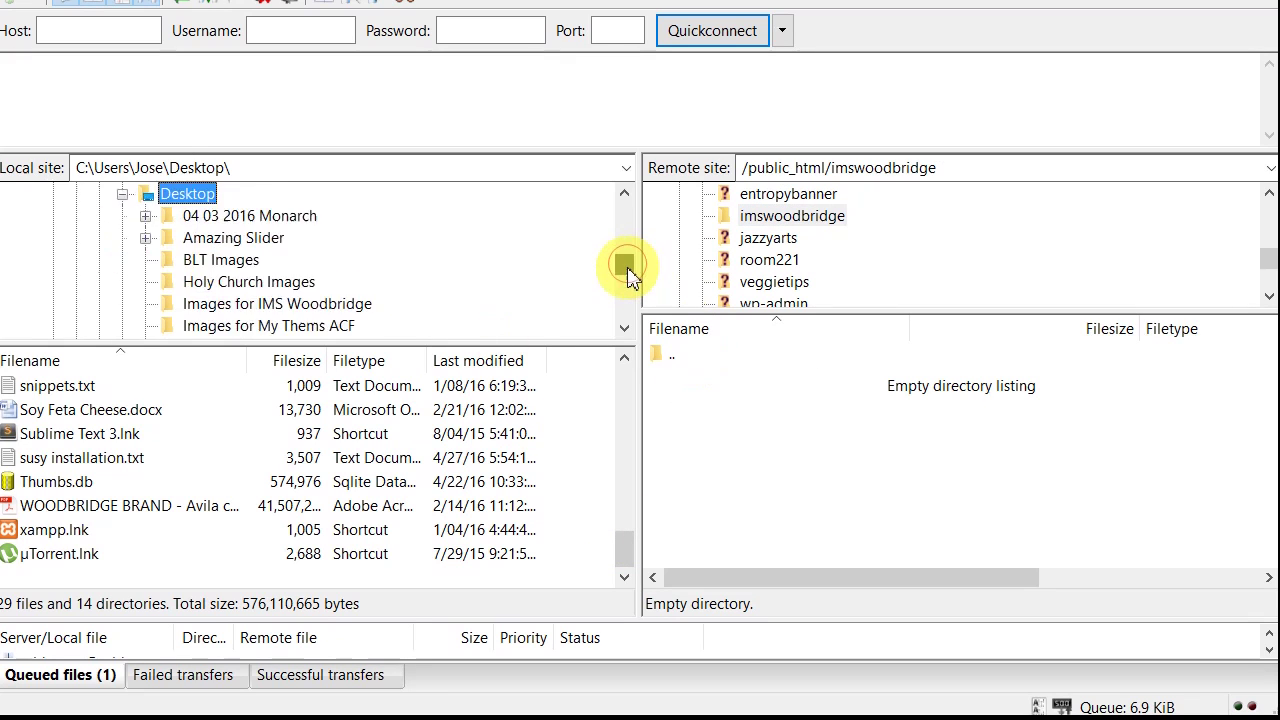
{"action": "scroll", "coordinate": [627, 273], "scroll_direction": "down", "scroll_amount": 2}
{"action": "left_click", "coordinate": [624, 330]}
{"action": "left_click", "coordinate": [624, 330]}
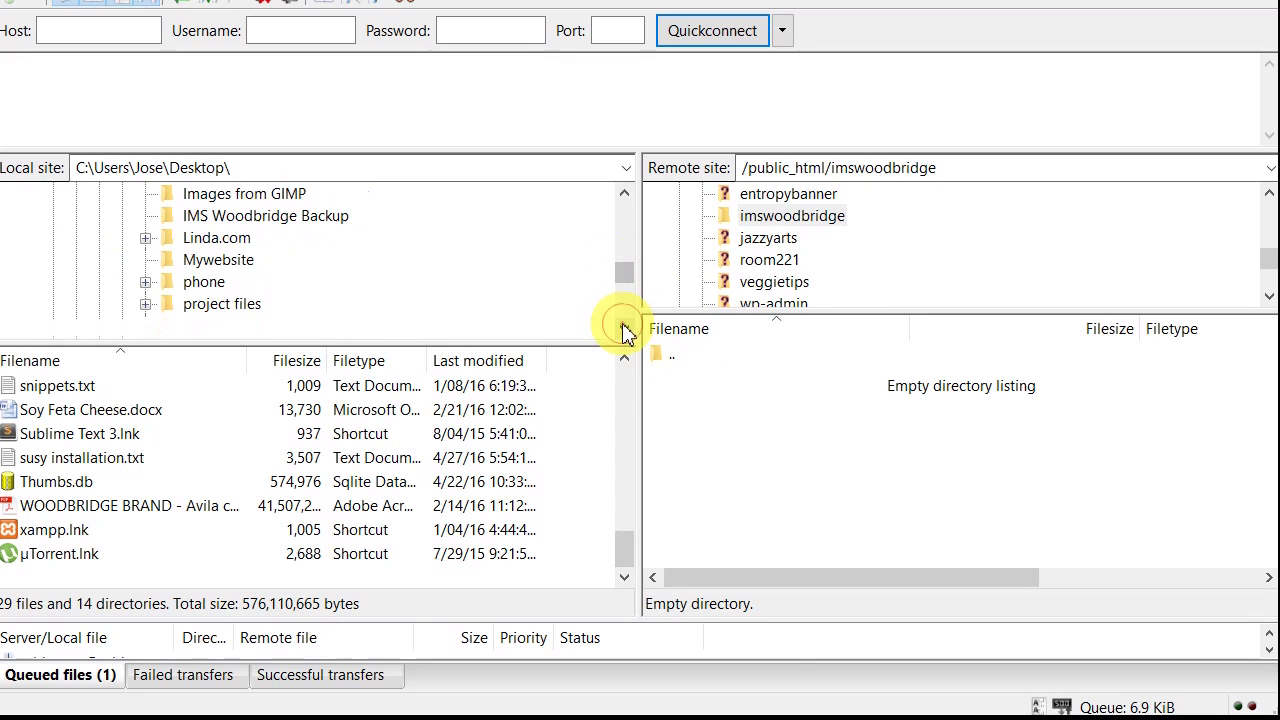
{"action": "left_click", "coordinate": [624, 330]}
{"action": "left_click", "coordinate": [624, 330]}
{"action": "left_click", "coordinate": [624, 330]}
{"action": "left_click", "coordinate": [624, 330]}
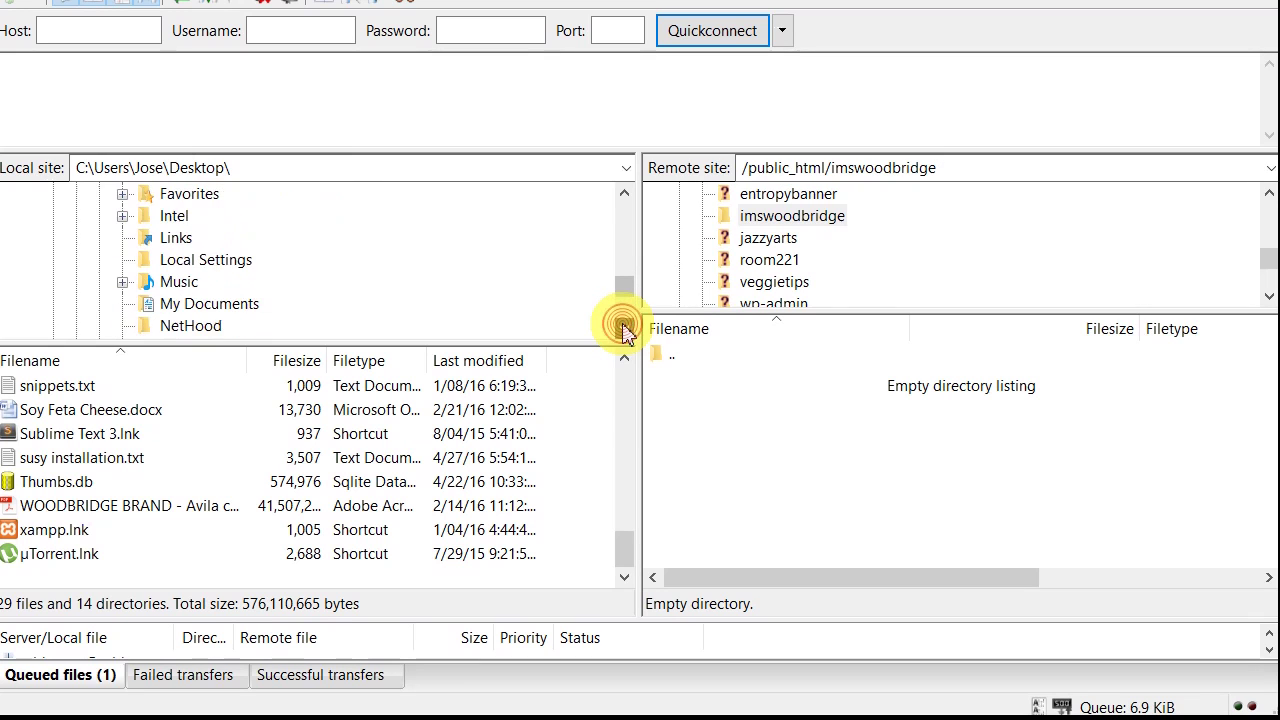
{"action": "left_click", "coordinate": [624, 330]}
{"action": "left_click", "coordinate": [624, 330]}
{"action": "left_click", "coordinate": [624, 330]}
{"action": "left_click", "coordinate": [624, 330]}
{"action": "left_click", "coordinate": [624, 330]}
{"action": "left_click", "coordinate": [624, 330]}
{"action": "left_click", "coordinate": [624, 330]}
{"action": "left_click", "coordinate": [624, 330]}
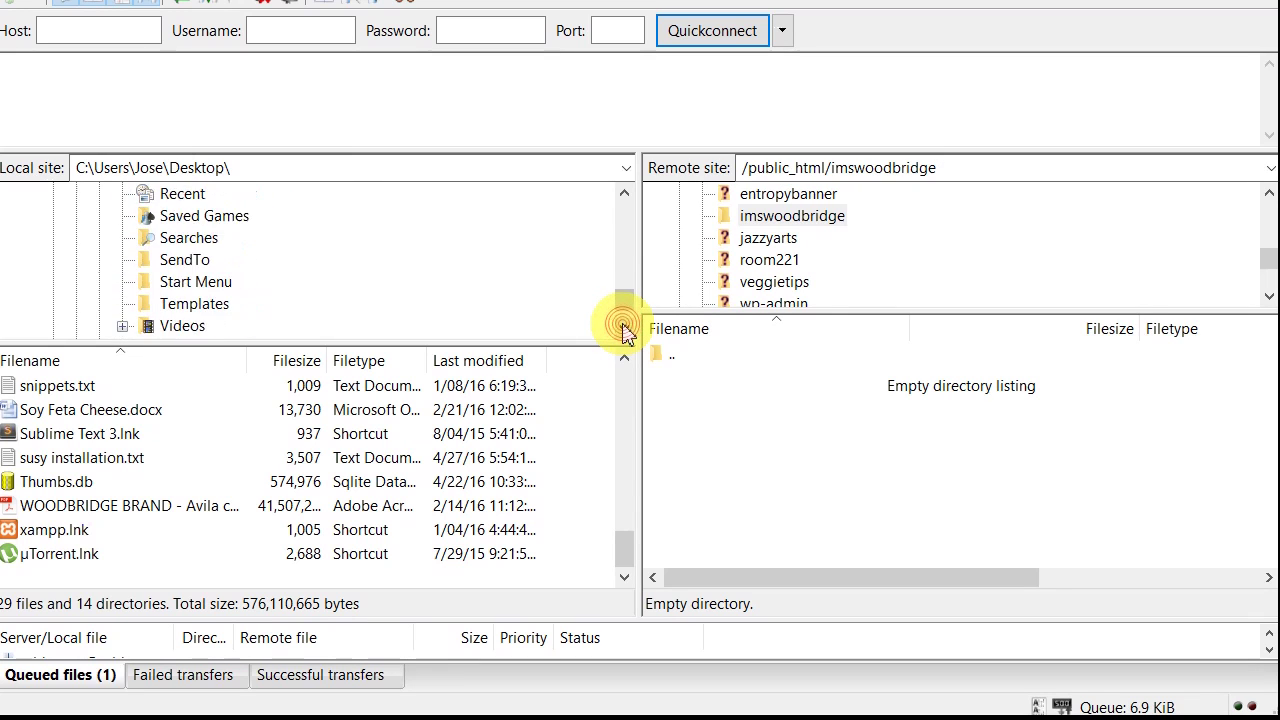
{"action": "left_click", "coordinate": [624, 330]}
{"action": "left_click", "coordinate": [624, 330]}
{"action": "left_click", "coordinate": [624, 330]}
{"action": "left_click", "coordinate": [624, 330]}
{"action": "left_click", "coordinate": [624, 330]}
{"action": "left_click", "coordinate": [624, 330]}
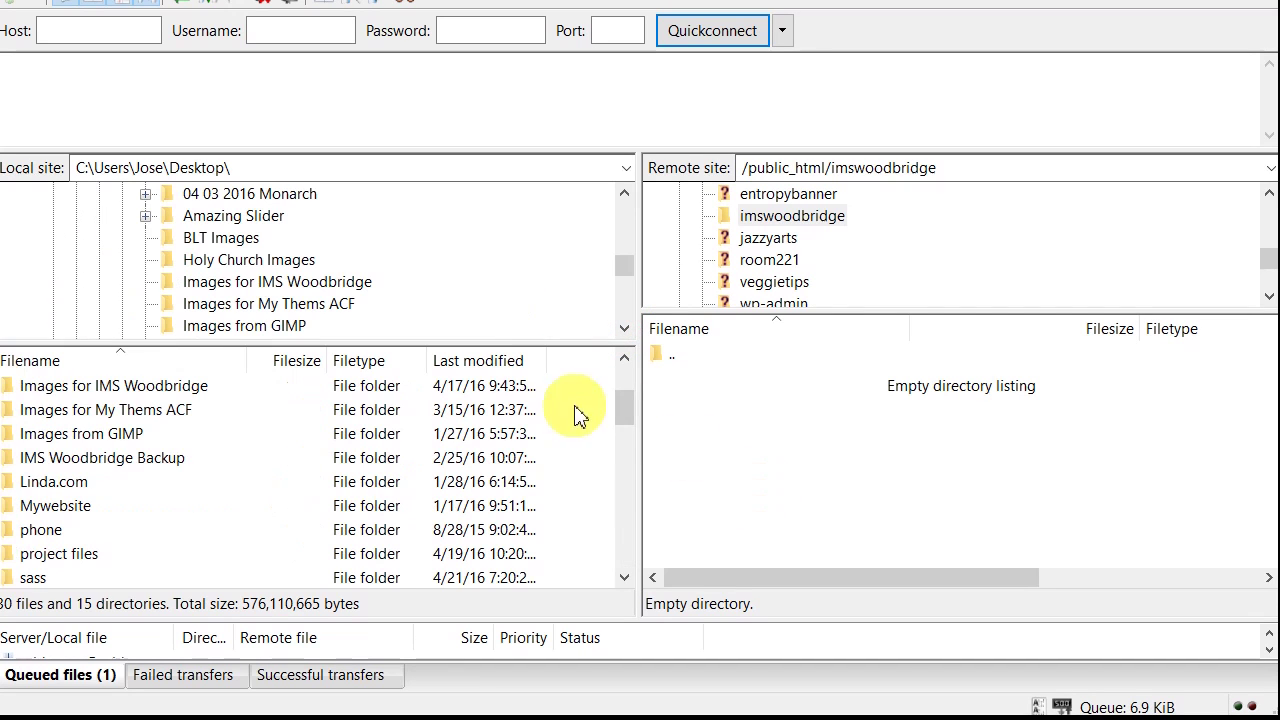
{"action": "left_click_drag", "start_coordinate": [631, 406], "coordinate": [627, 432]}
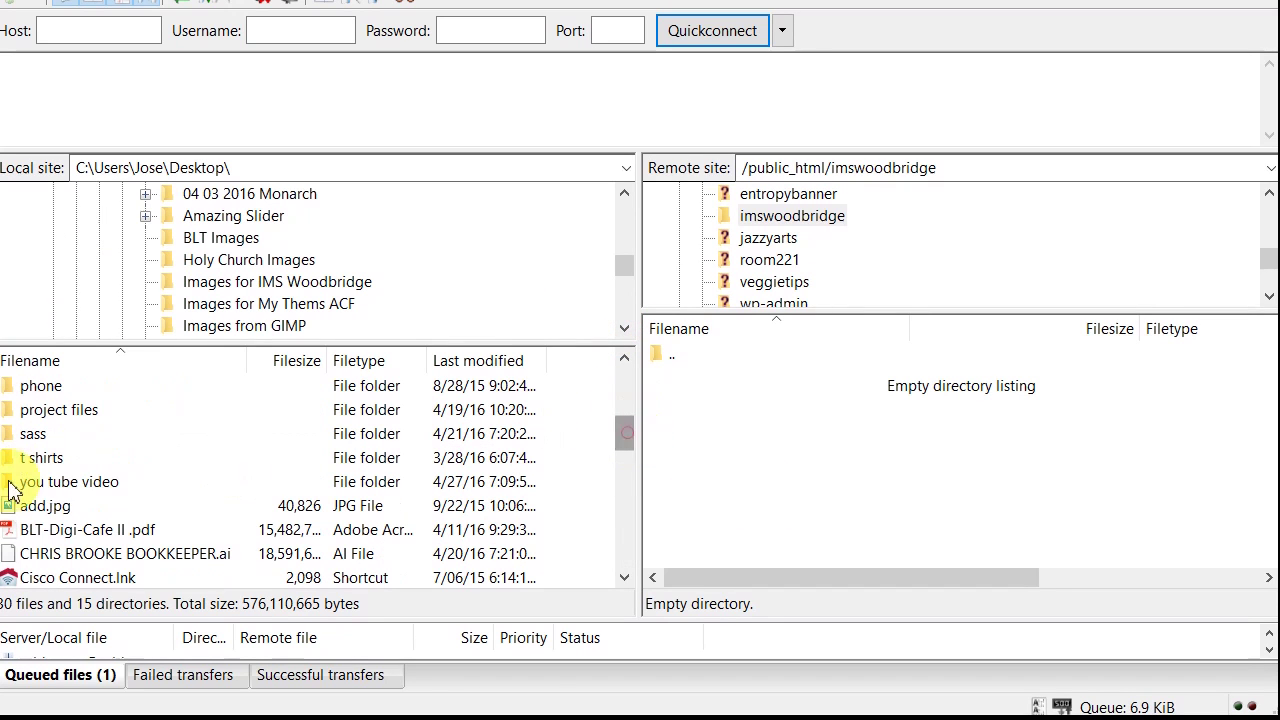
Step: Open the local you tube video folder and select installer.php and the zip archive
{"action": "left_click", "coordinate": [99, 486]}
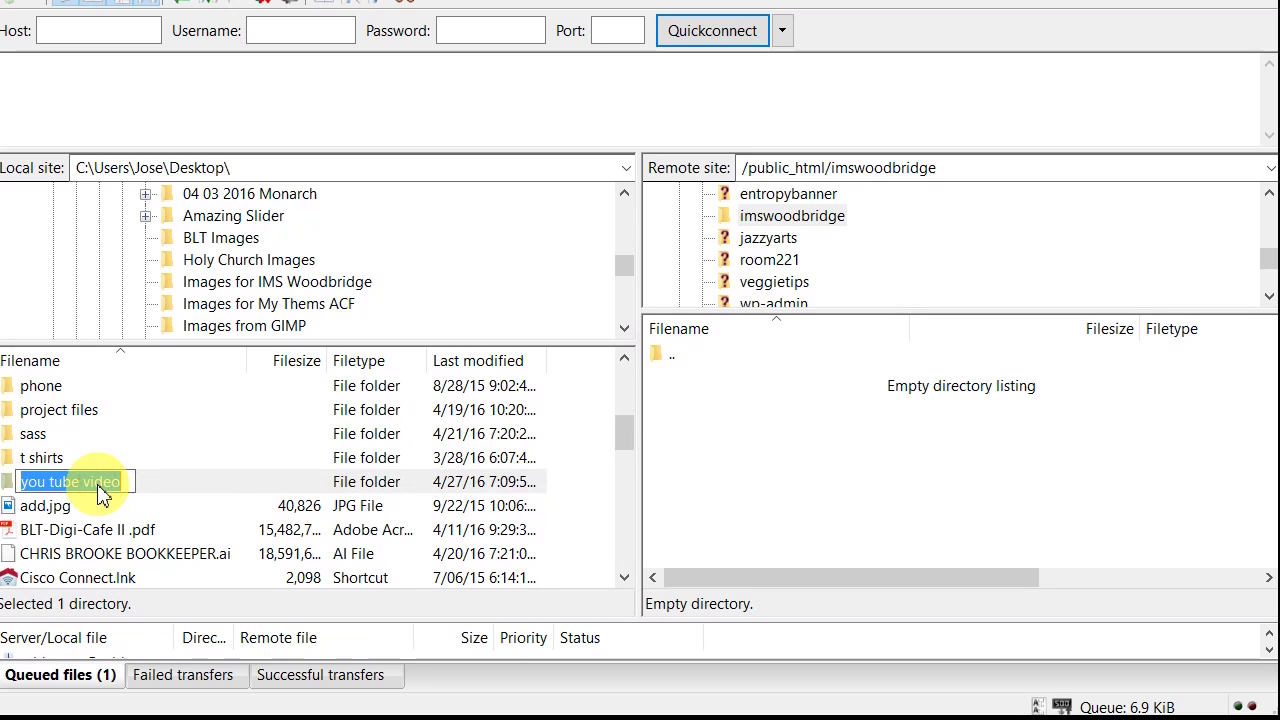
{"action": "double_click", "coordinate": [9, 485]}
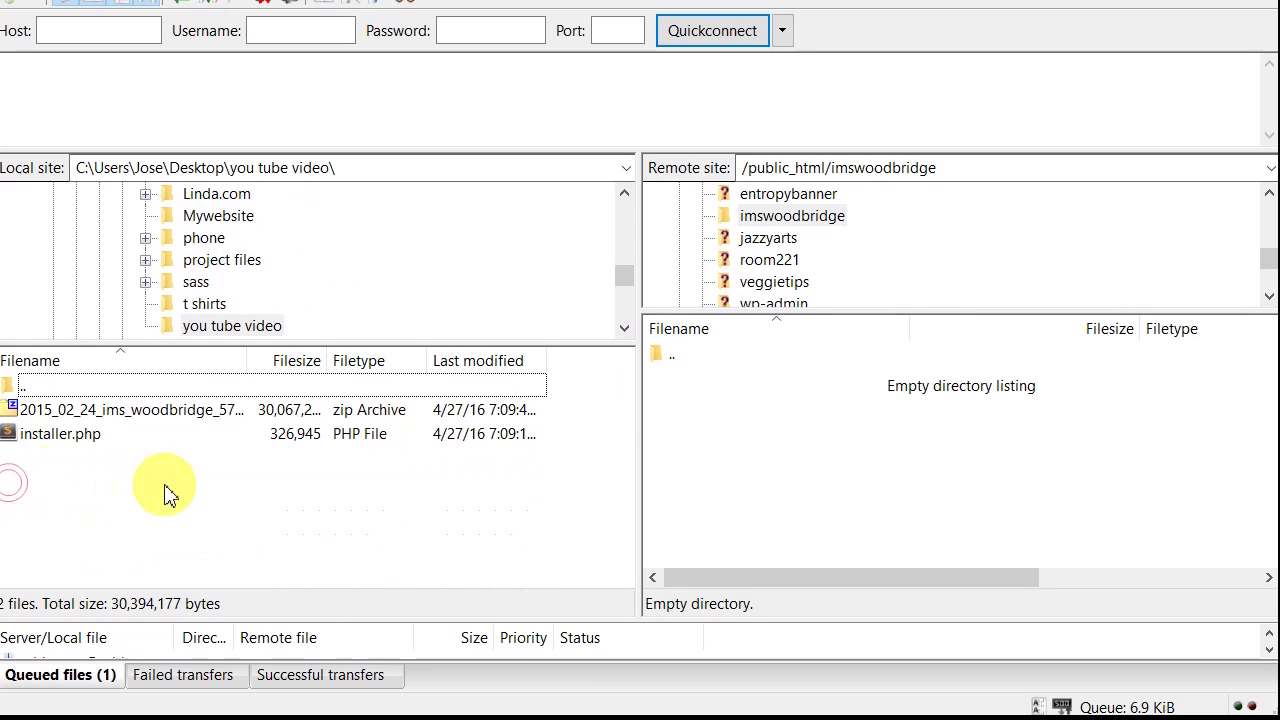
{"action": "left_click", "coordinate": [68, 437]}
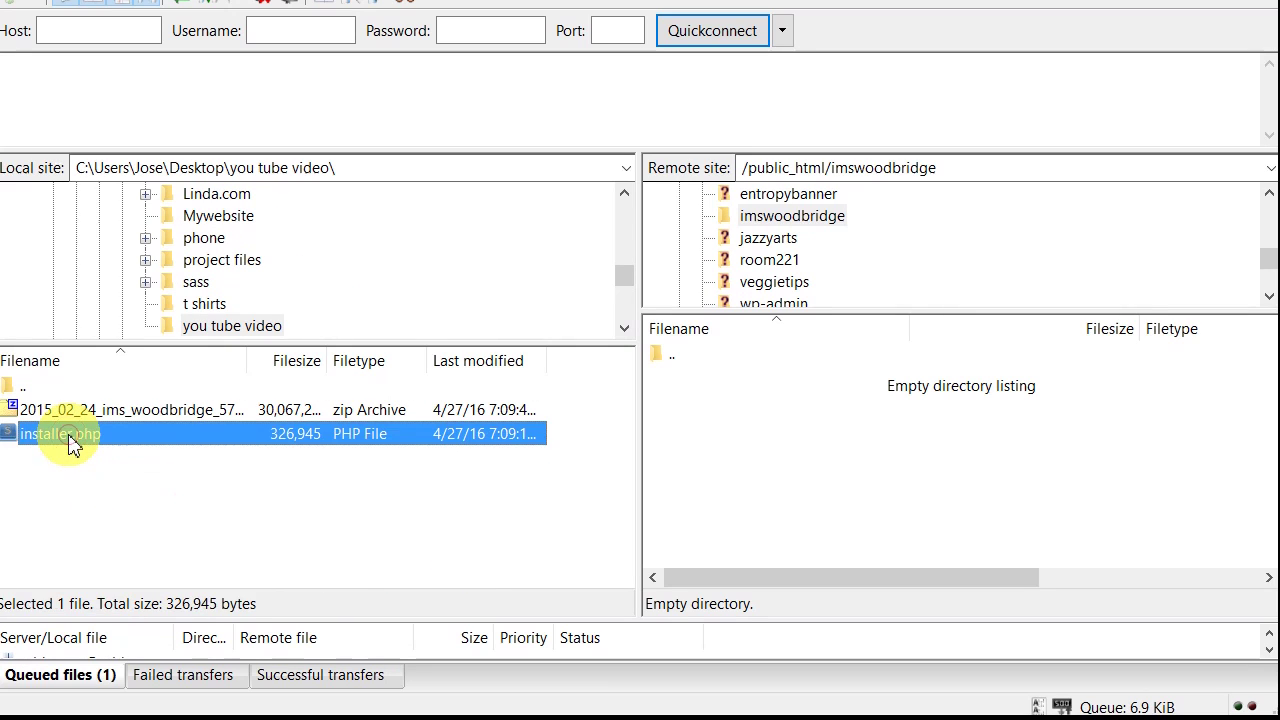
{"action": "left_click", "coordinate": [86, 411], "text": "ctrl"}
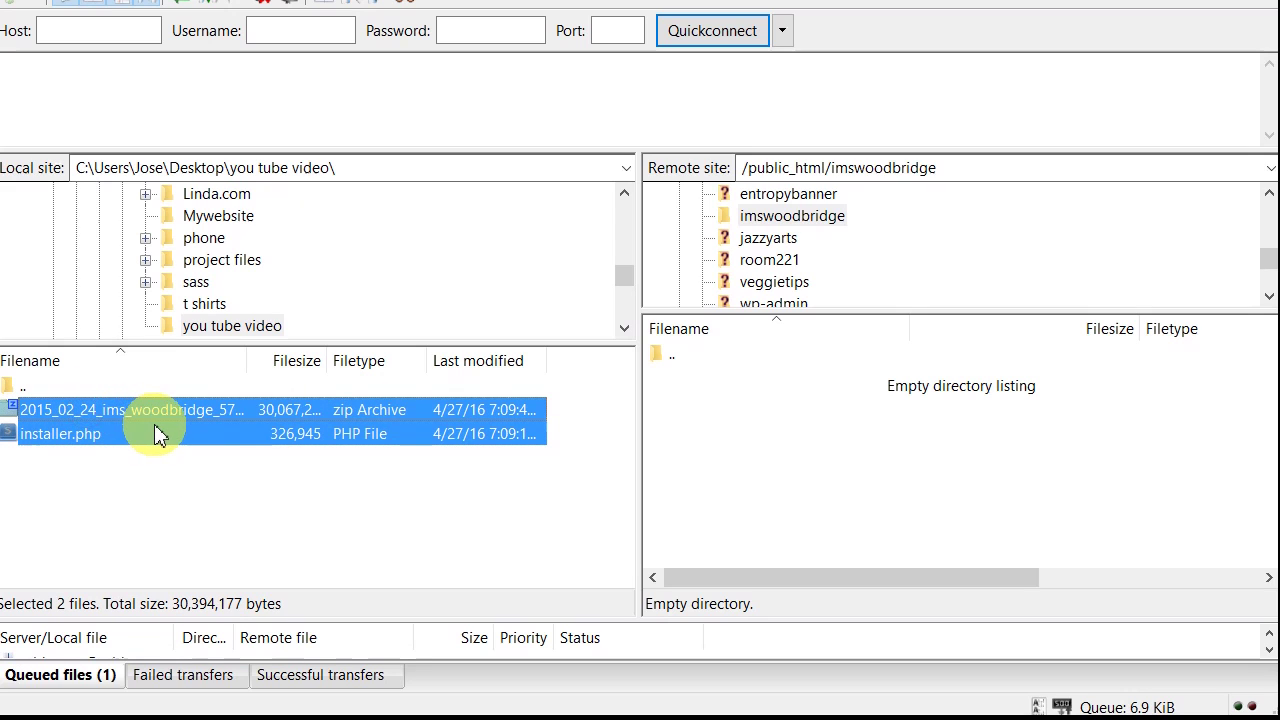
{"action": "left_click_drag", "start_coordinate": [155, 433], "coordinate": [800, 462]}
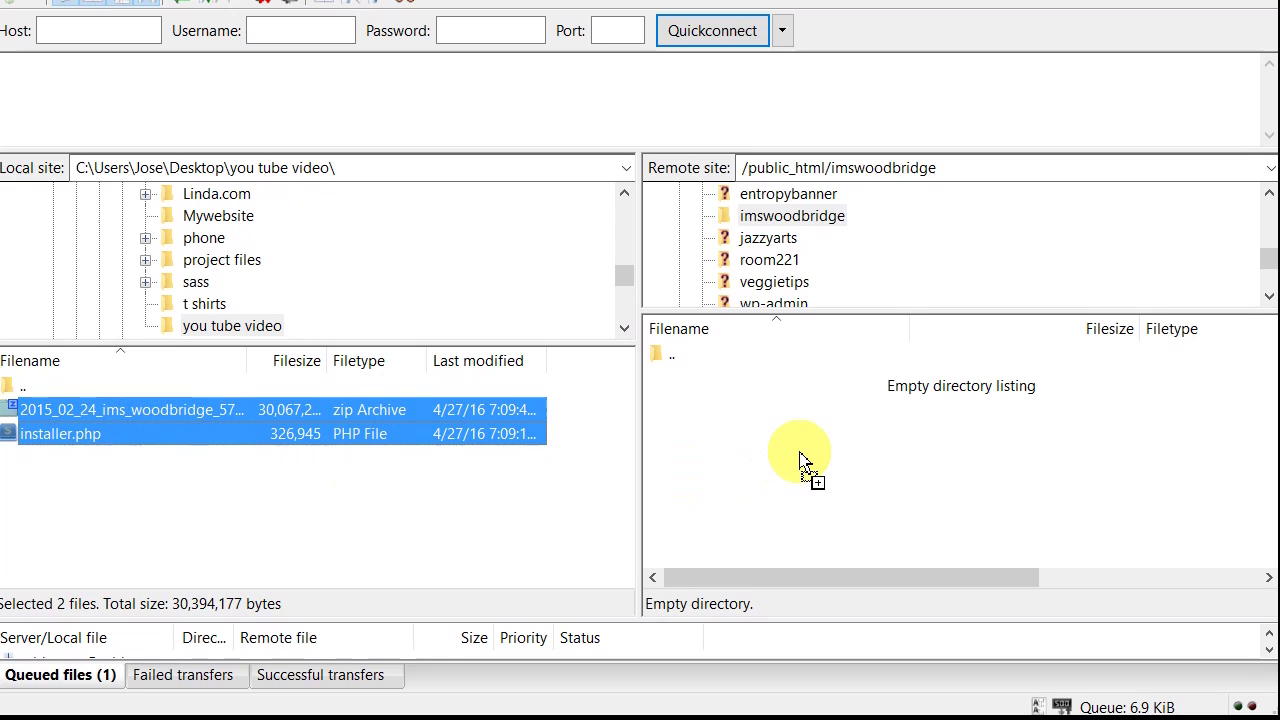
{"action": "left_click_drag", "start_coordinate": [800, 462], "coordinate": [283, 433]}
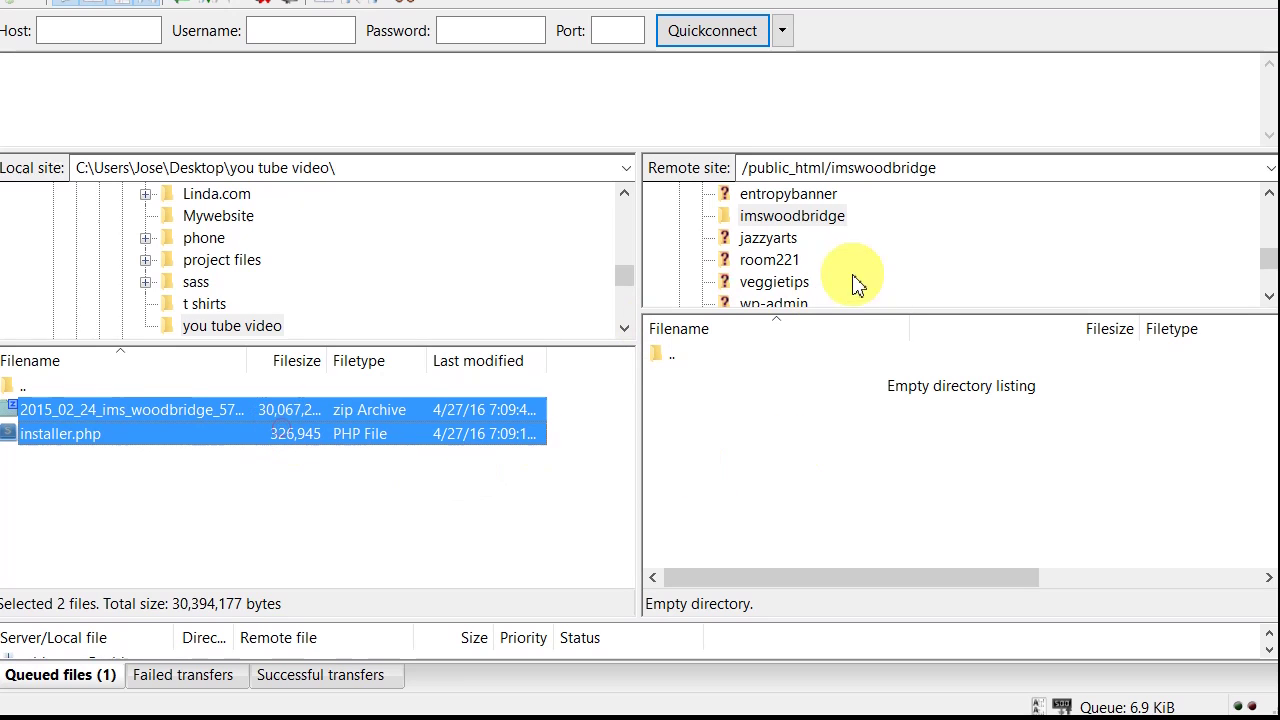
Step: Copy installer.php and the zip archive into the remote /public_html/imswoodbridge folder
{"action": "left_click", "coordinate": [803, 227]}
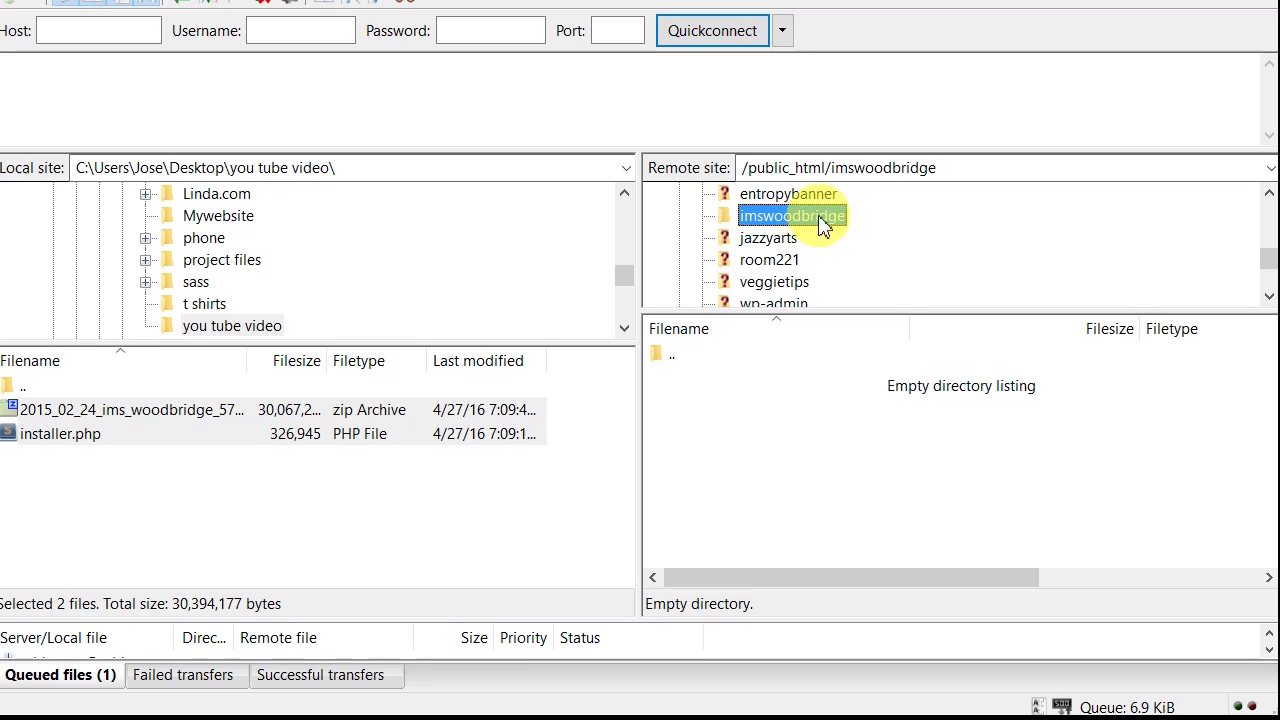
{"action": "left_click", "coordinate": [205, 443]}
{"action": "left_click", "coordinate": [213, 411], "text": "ctrl"}
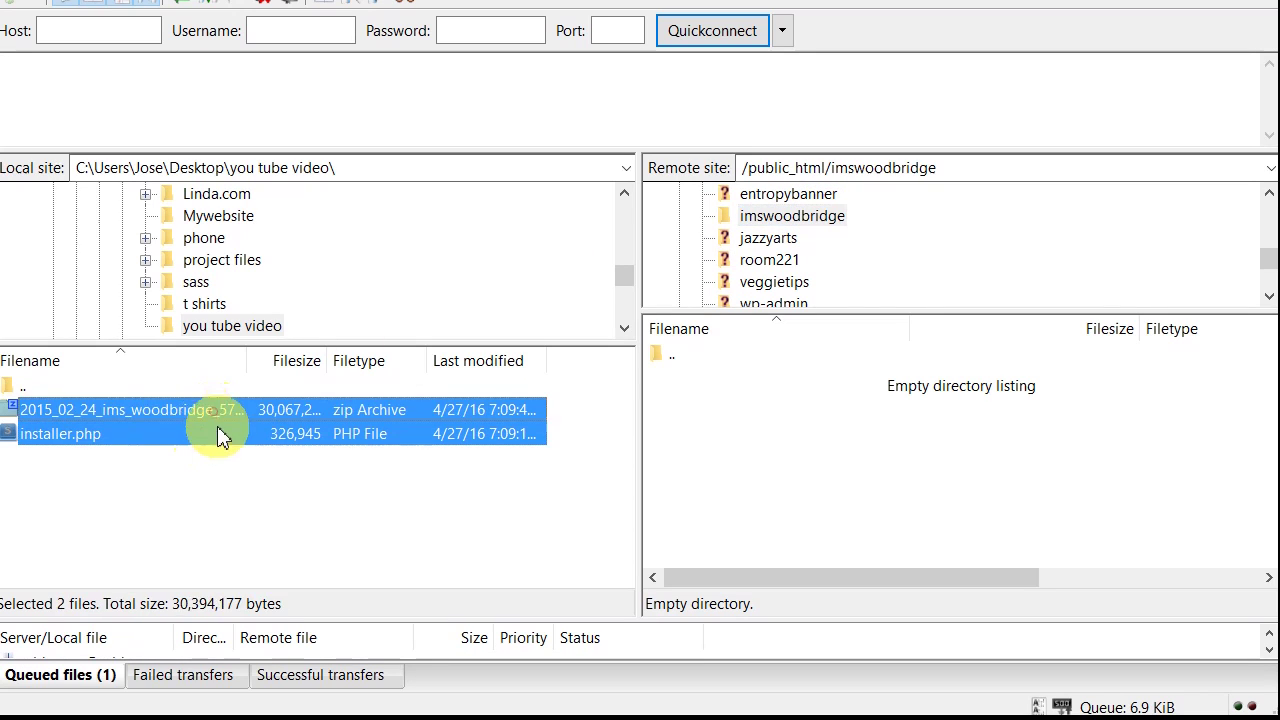
{"action": "left_click_drag", "start_coordinate": [217, 426], "coordinate": [847, 460]}
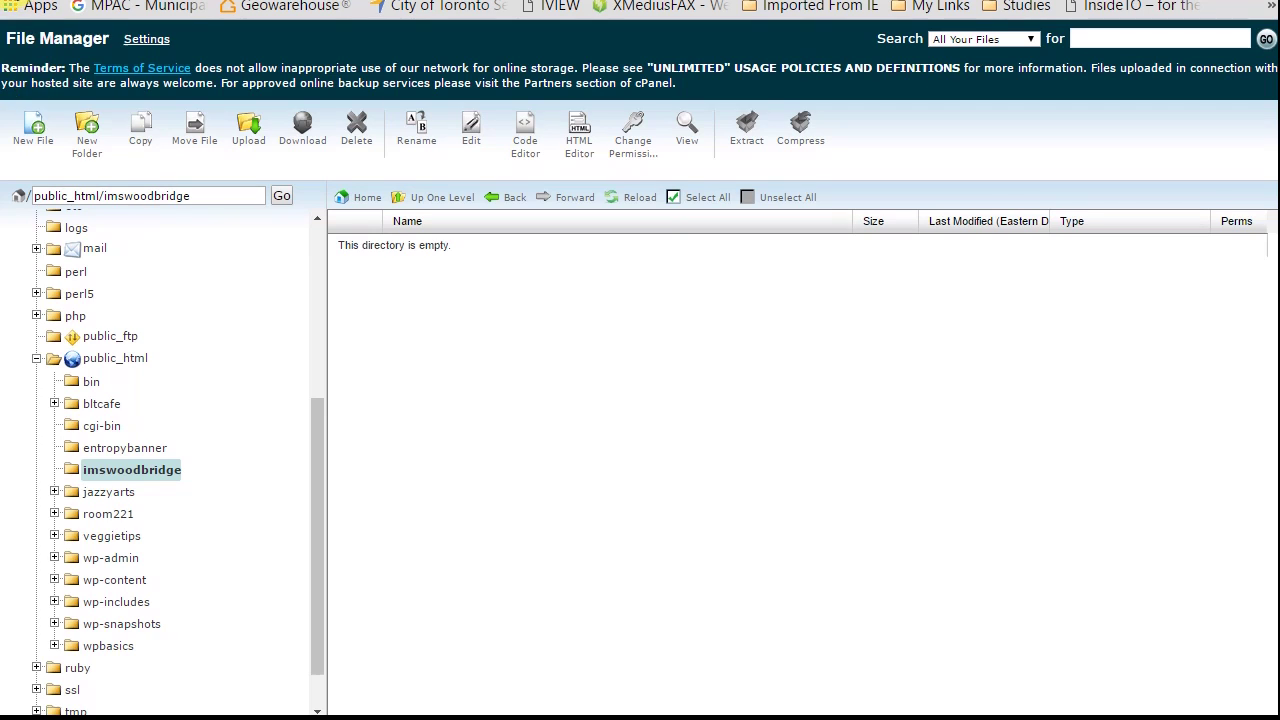
Step: Return to cPanel home, search for 'mysql', and open MySQL Databases under Database Tools
{"action": "key", "text": "alt+Left"}
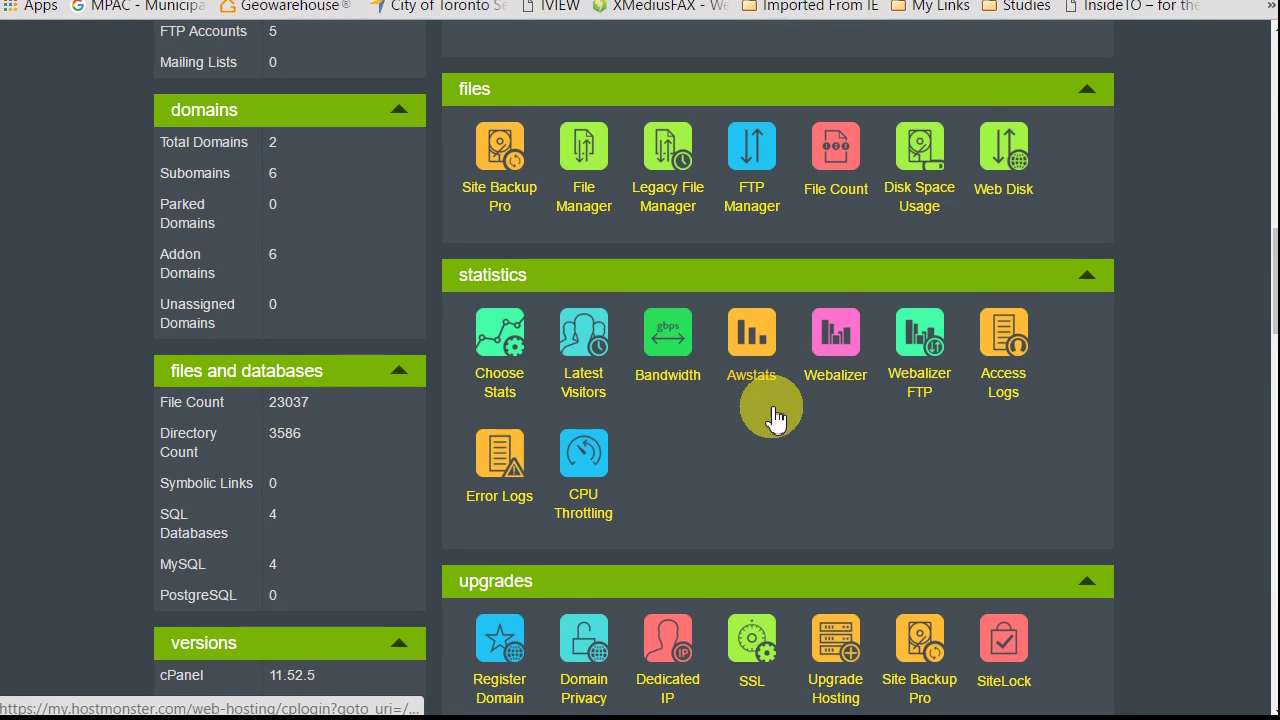
{"action": "left_click", "coordinate": [773, 410]}
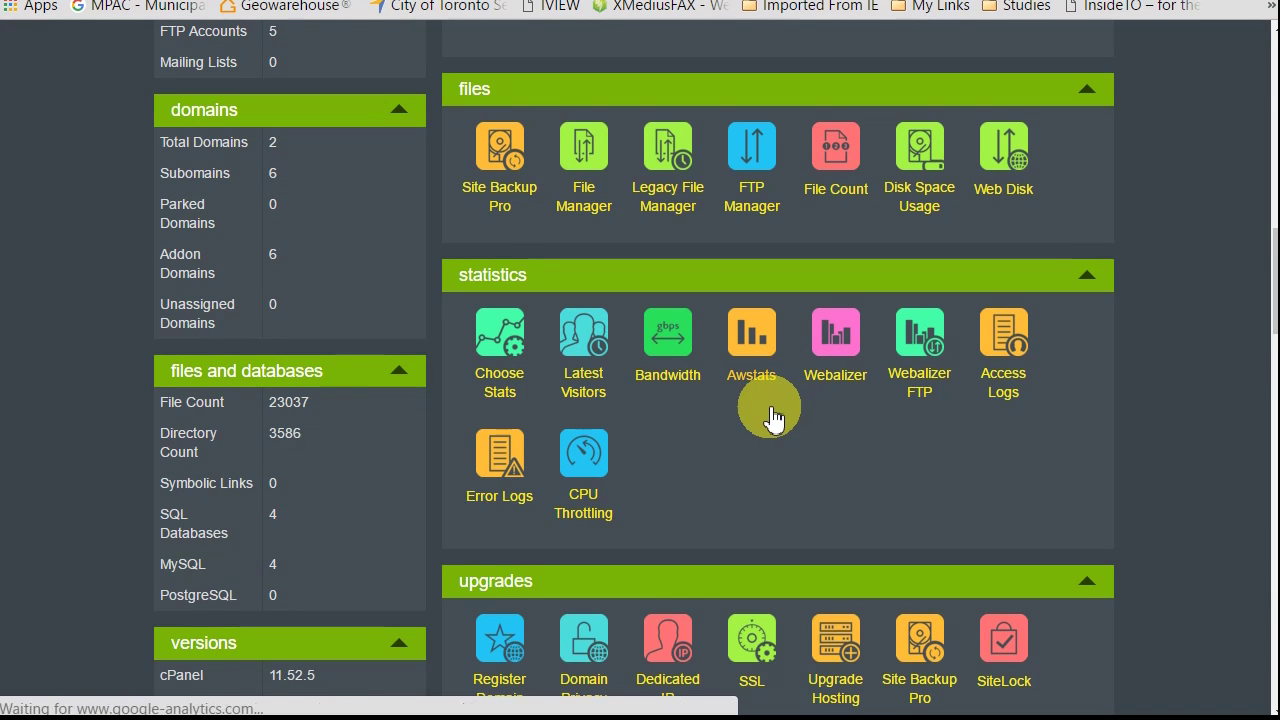
{"action": "key", "text": "ctrl+f"}
{"action": "type", "text": "m"}
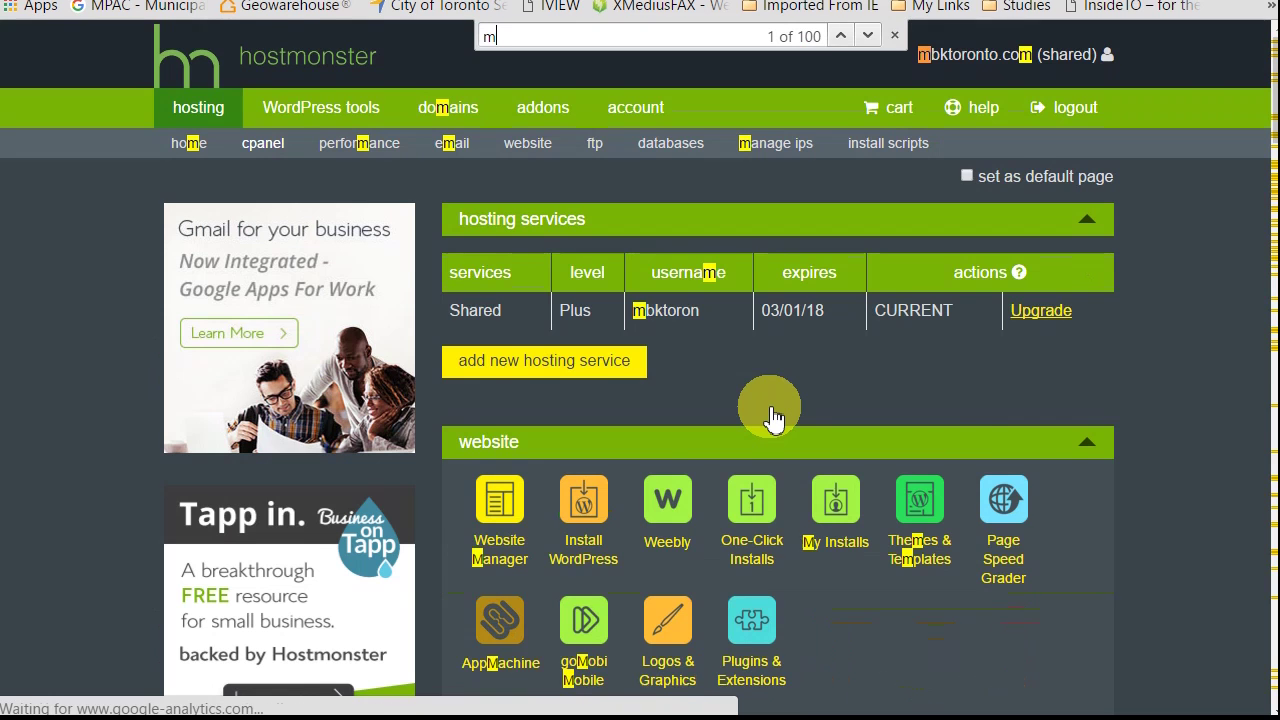
{"action": "type", "text": "ys"}
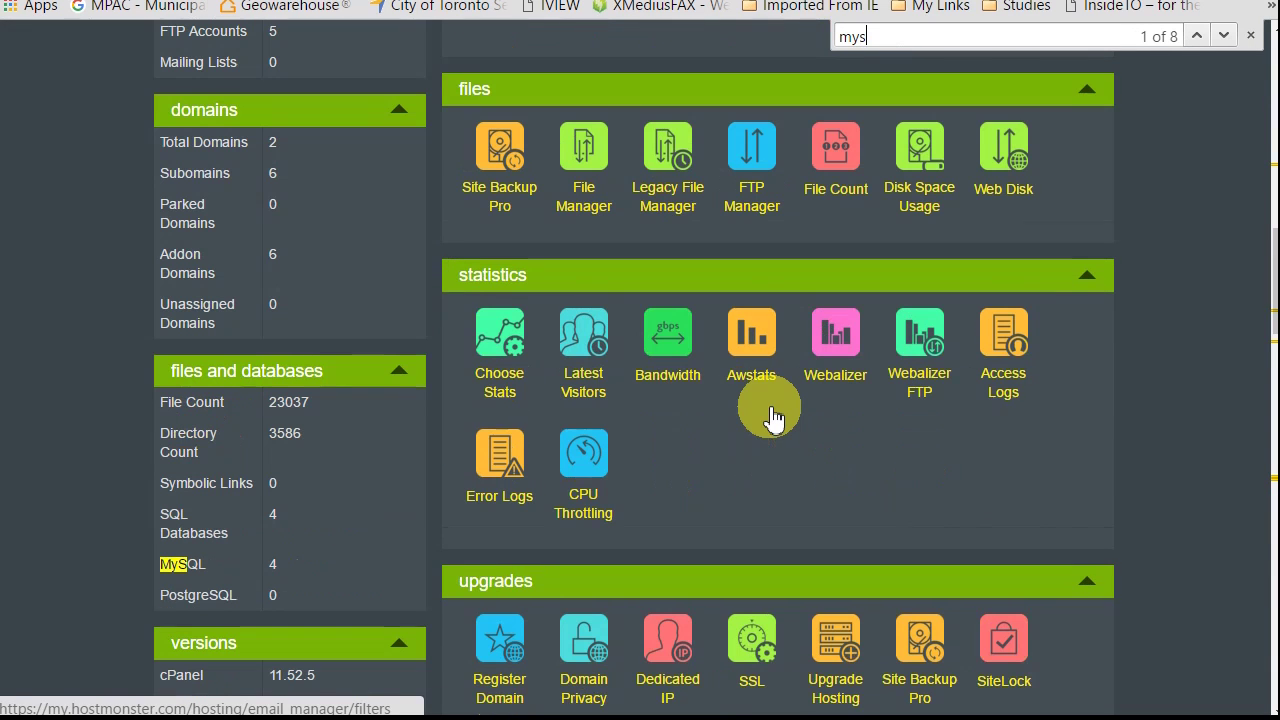
{"action": "type", "text": "q"}
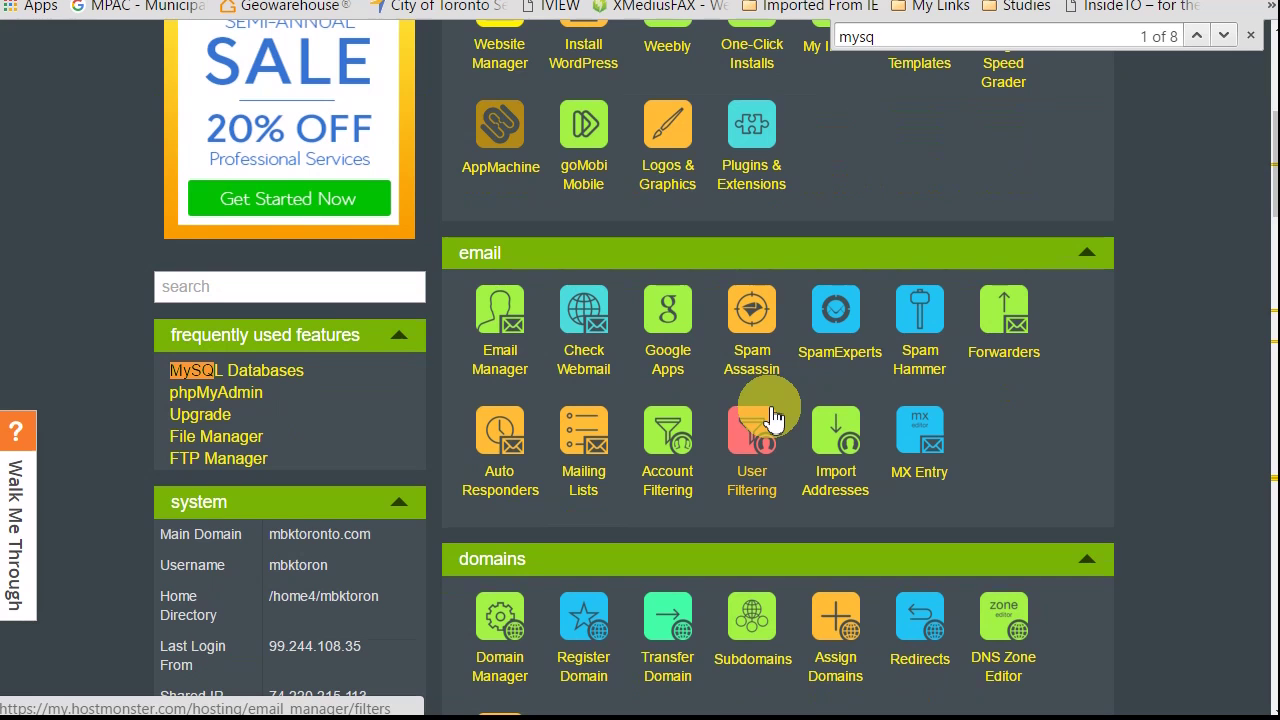
{"action": "key", "text": "Escape"}
{"action": "scroll", "coordinate": [502, 200], "scroll_direction": "down", "scroll_amount": 10}
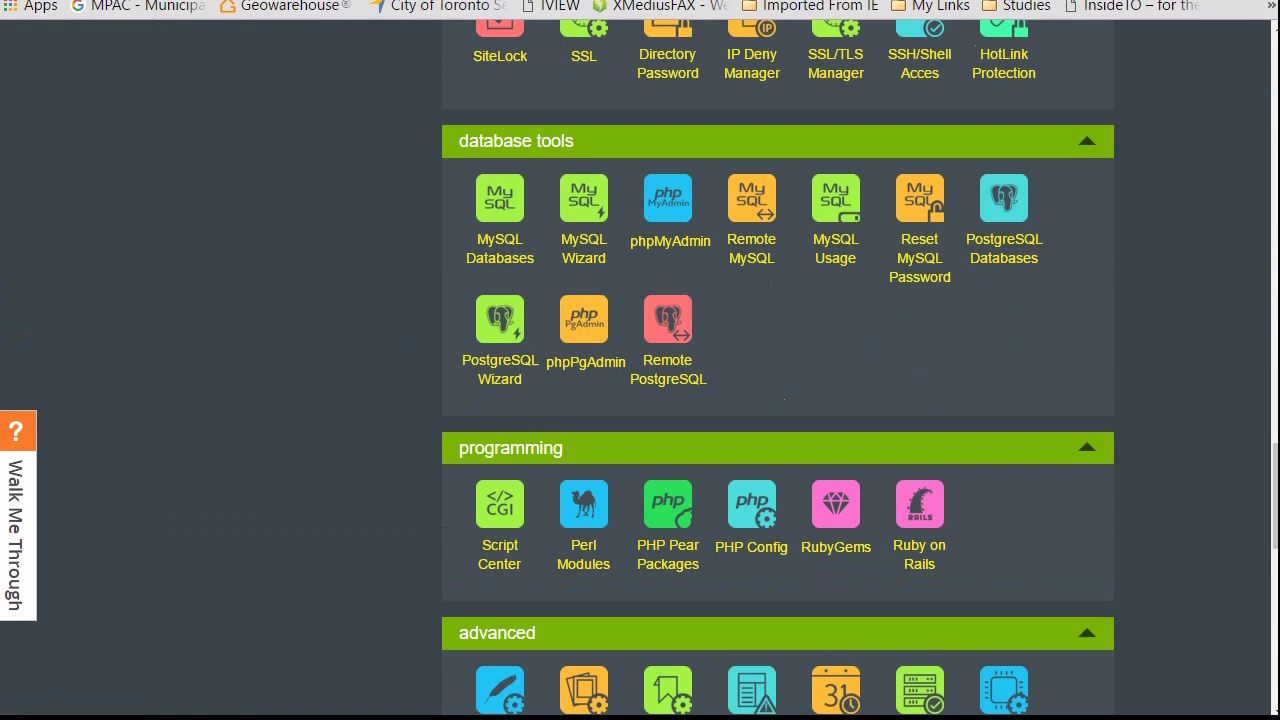
{"action": "left_click", "coordinate": [502, 260]}
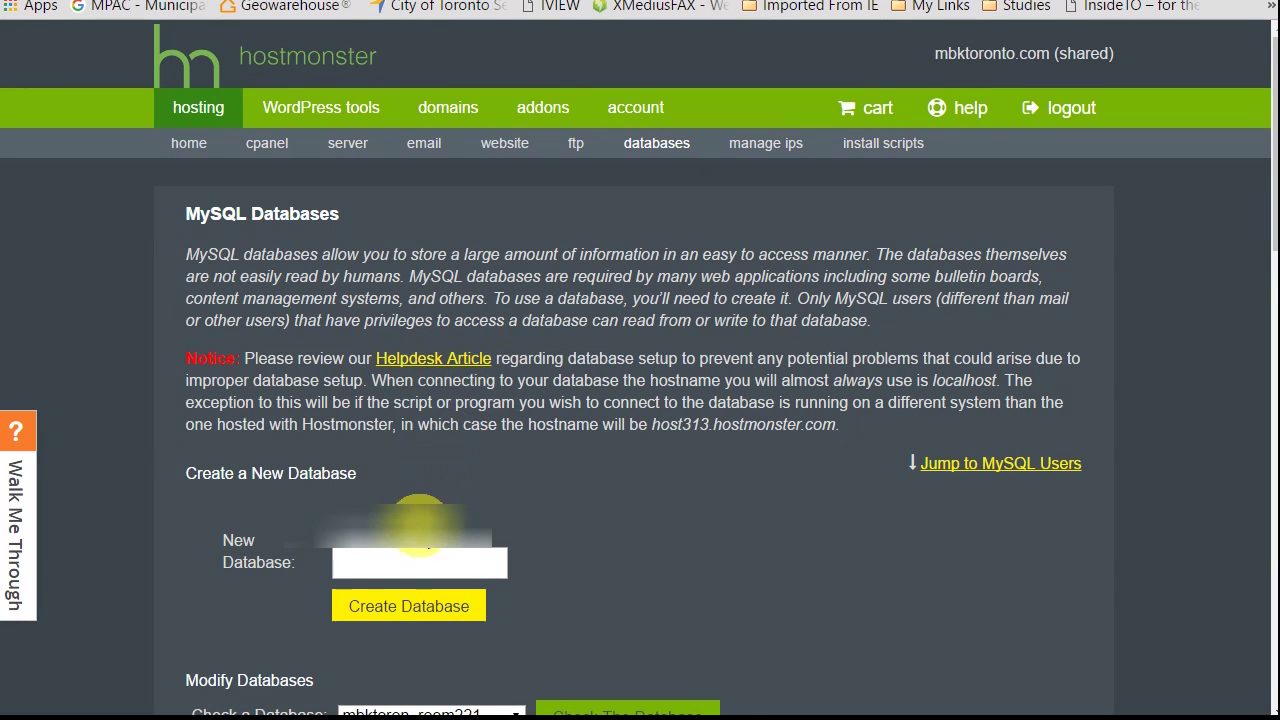
Step: Create a database named youtubeVideo from the New Database field, then go back
{"action": "left_click", "coordinate": [409, 566]}
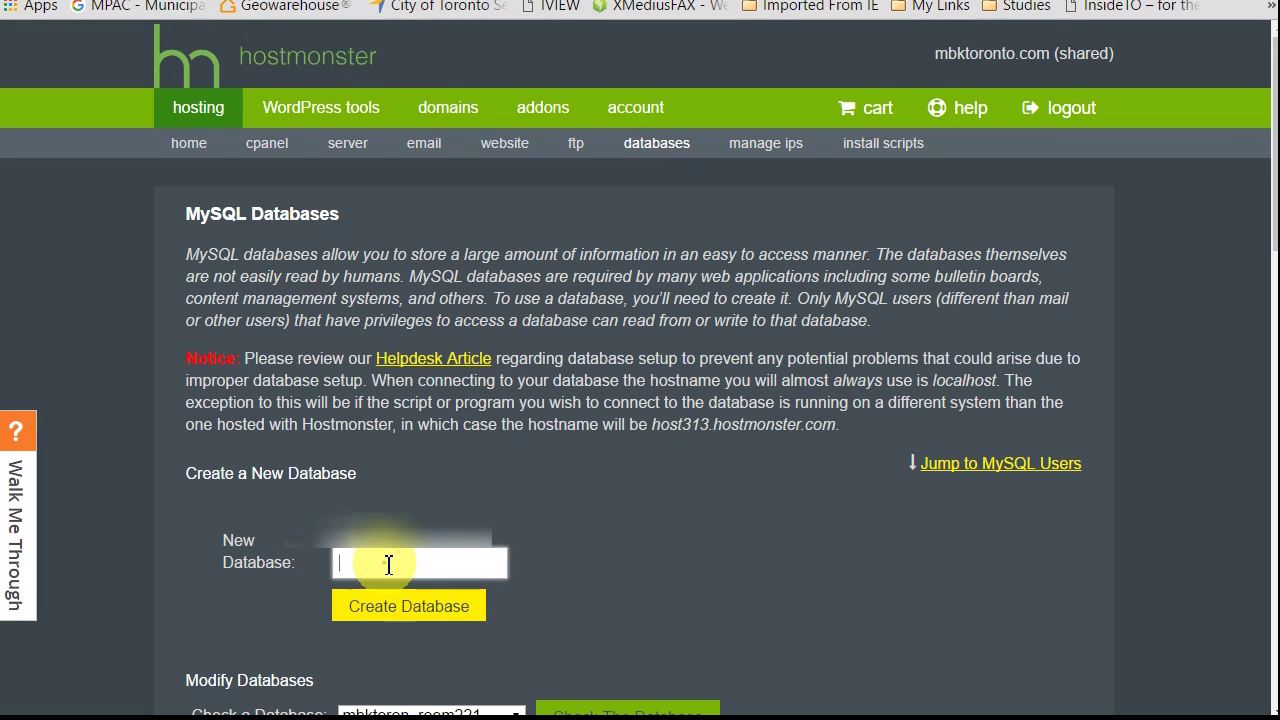
{"action": "left_click", "coordinate": [389, 564]}
{"action": "key", "text": "BackSpace"}
{"action": "key", "text": "BackSpace"}
{"action": "type", "text": "you"}
{"action": "left_click", "coordinate": [453, 622]}
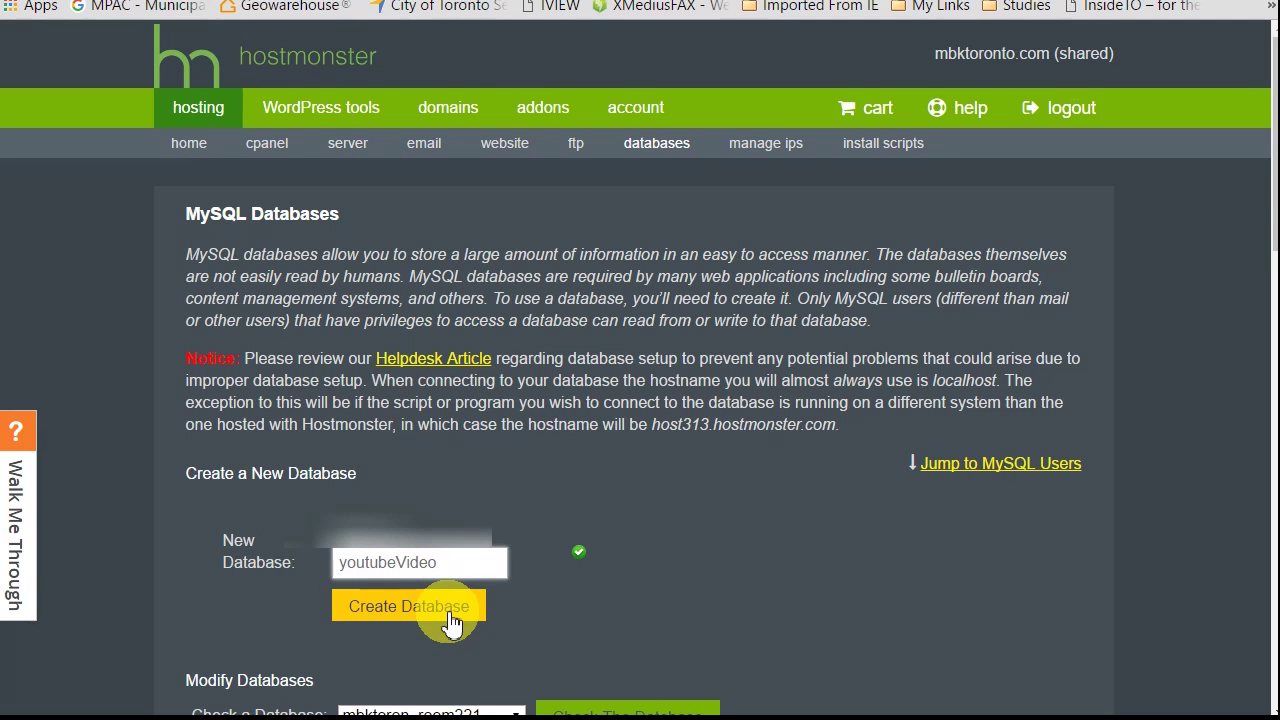
{"action": "left_click", "coordinate": [453, 622]}
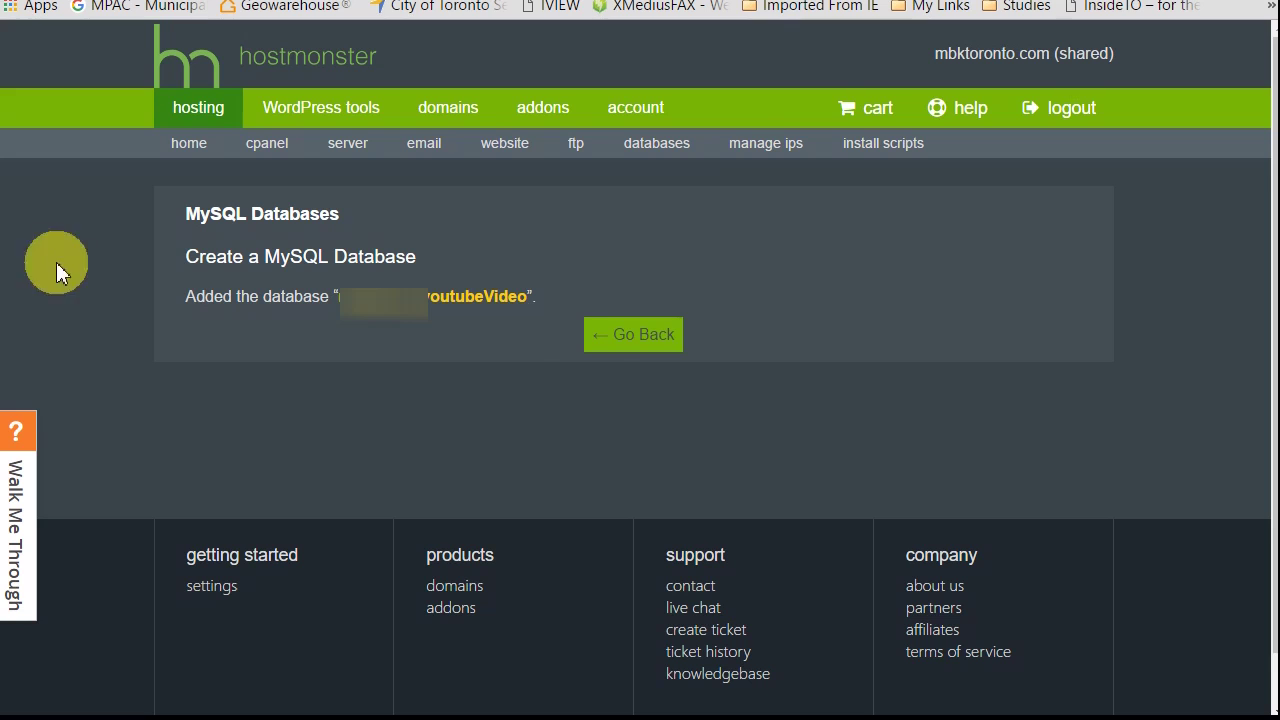
{"action": "left_click", "coordinate": [652, 338]}
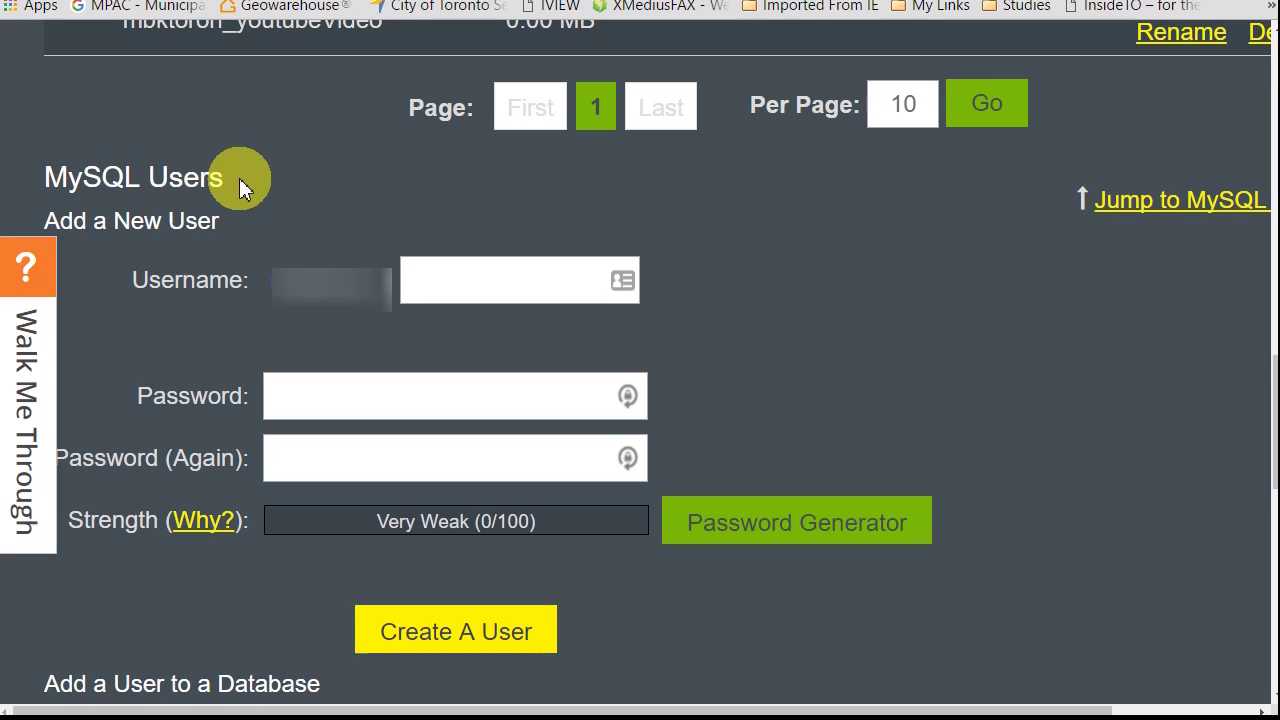
Step: Enter username youTube with a four-character password; creation fails the password check
{"action": "left_click", "coordinate": [465, 277]}
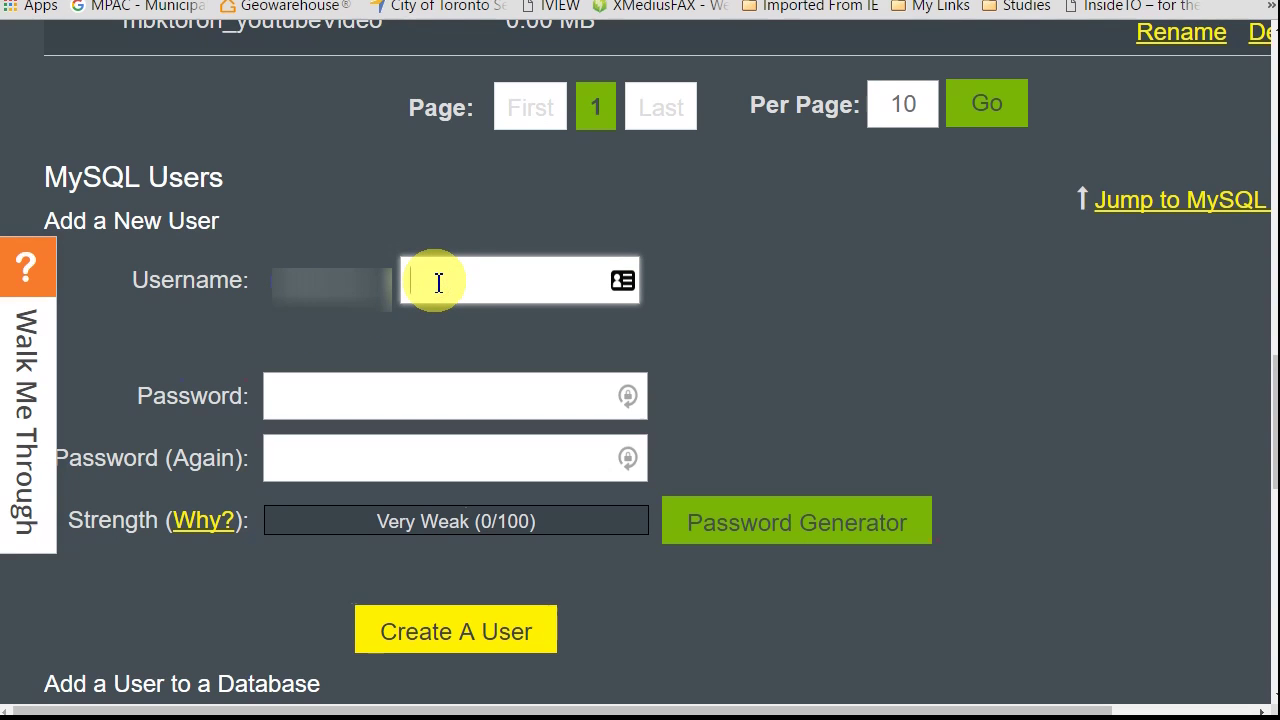
{"action": "type", "text": "youTube"}
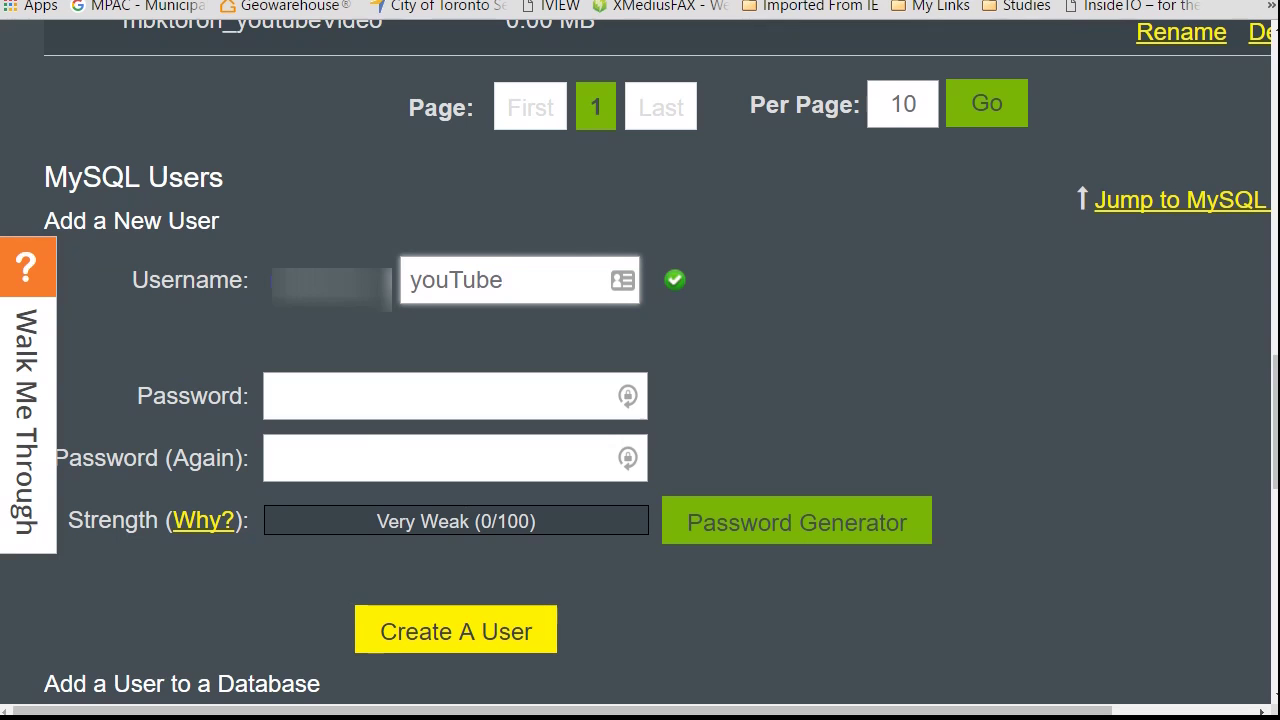
{"action": "left_click", "coordinate": [377, 394]}
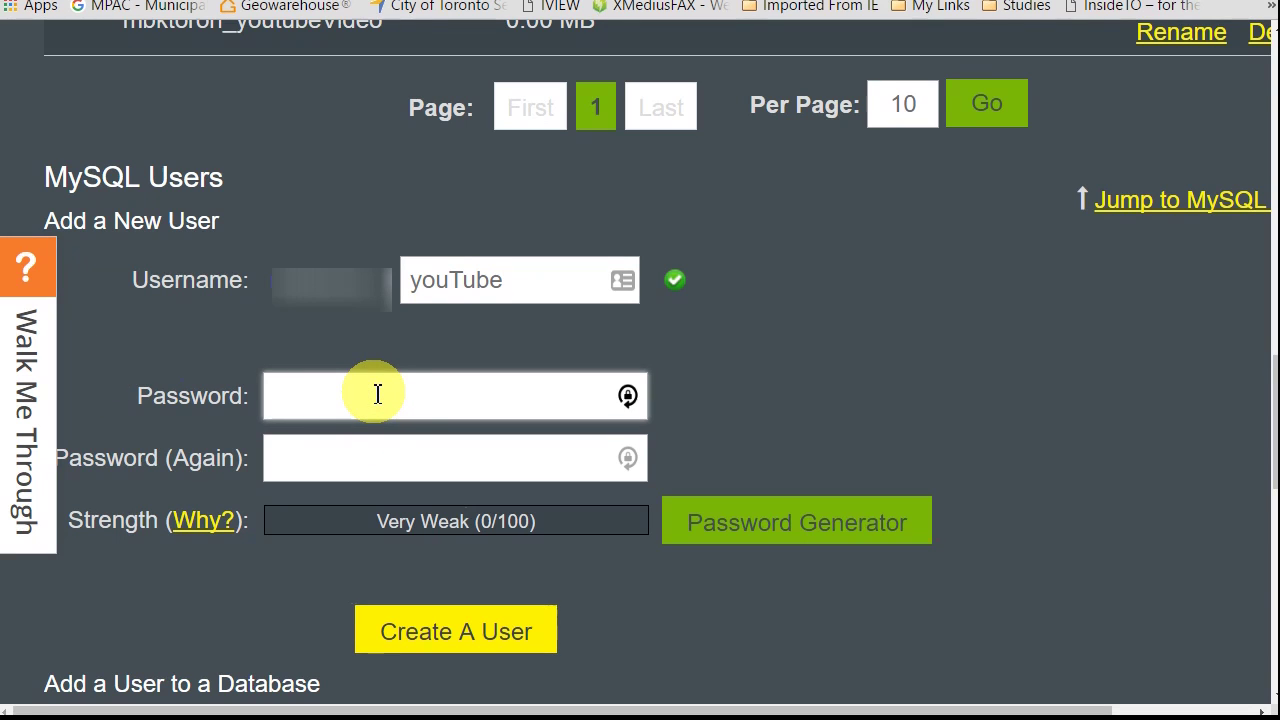
{"action": "type", "text": "••••"}
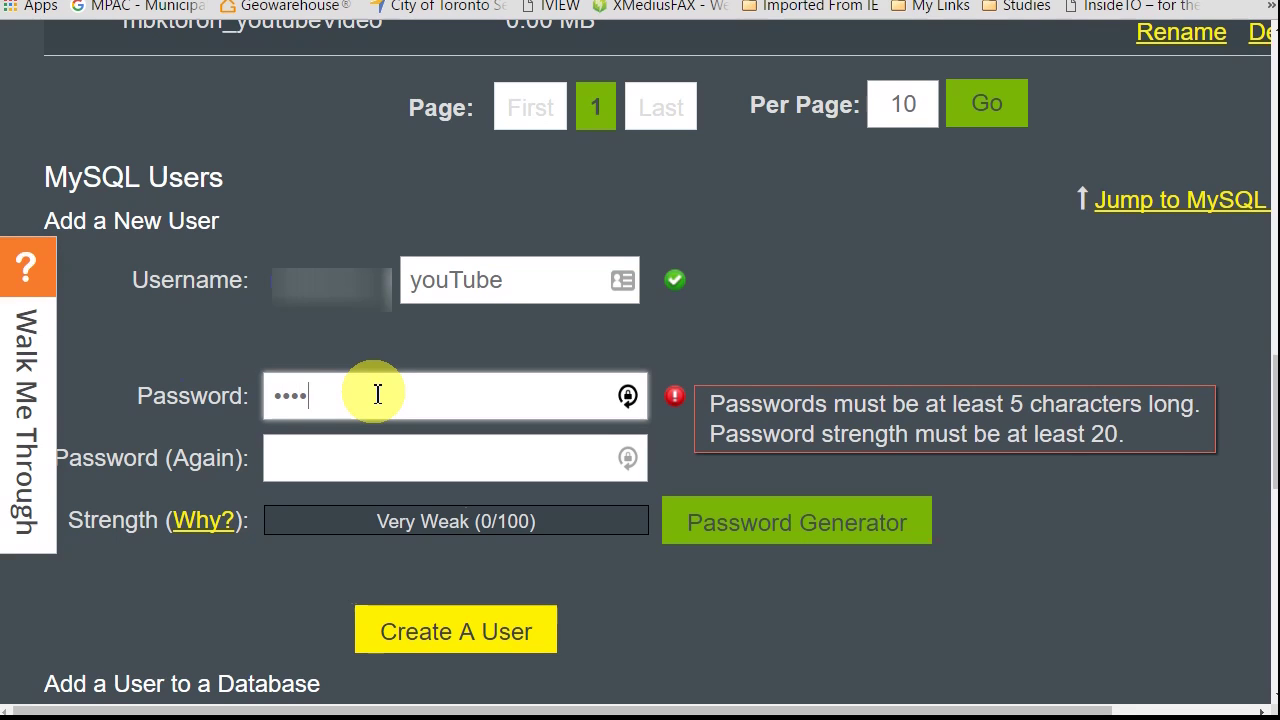
{"action": "key", "text": "Tab"}
{"action": "type", "text": "••••"}
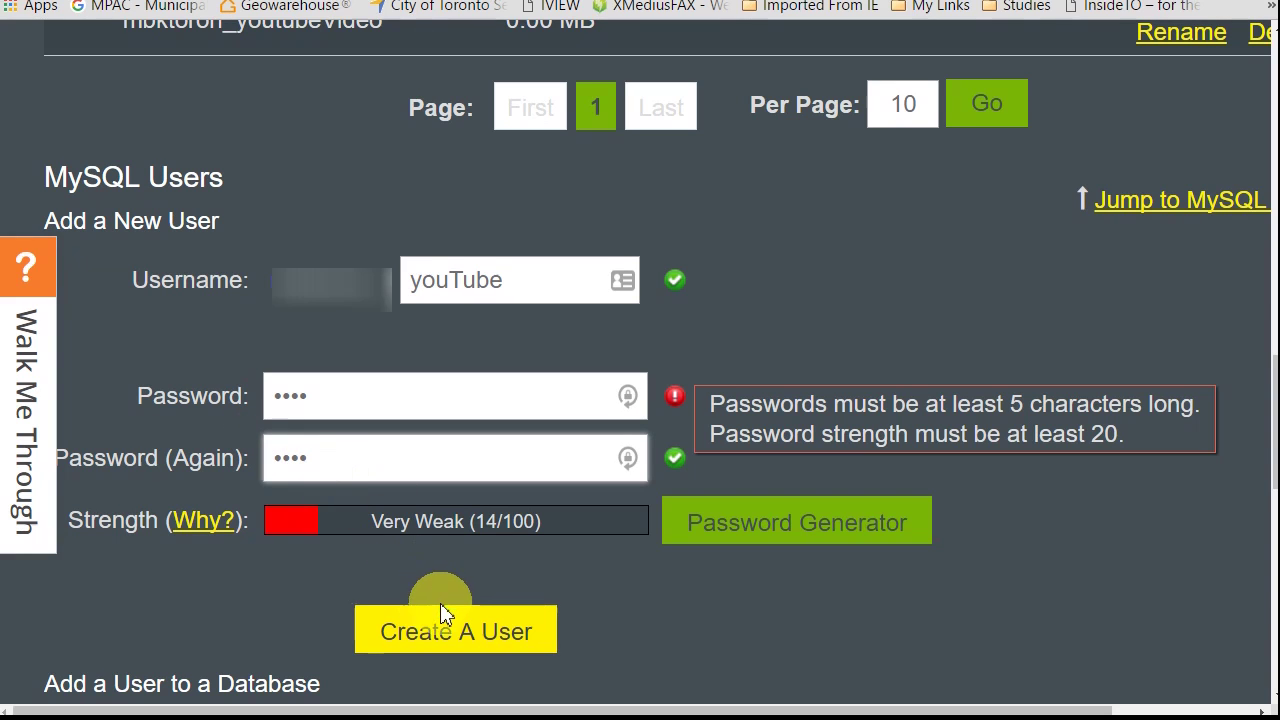
{"action": "left_click", "coordinate": [459, 632]}
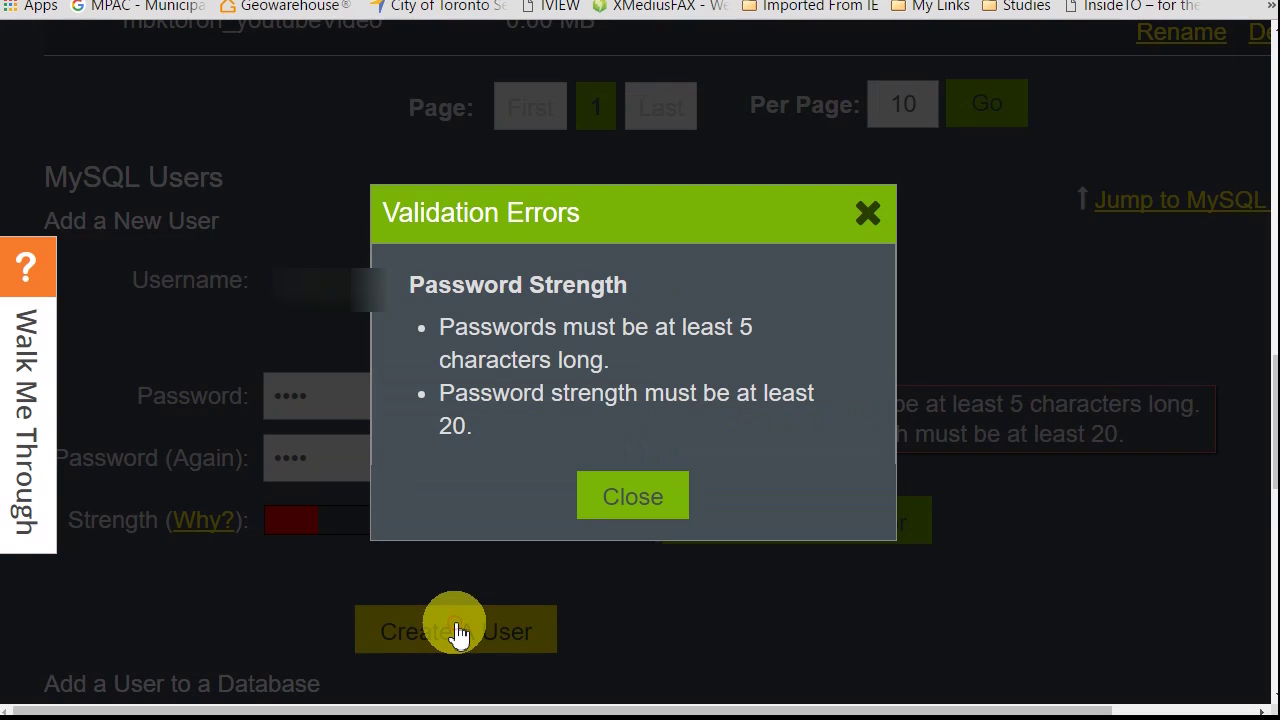
{"action": "left_click", "coordinate": [628, 498]}
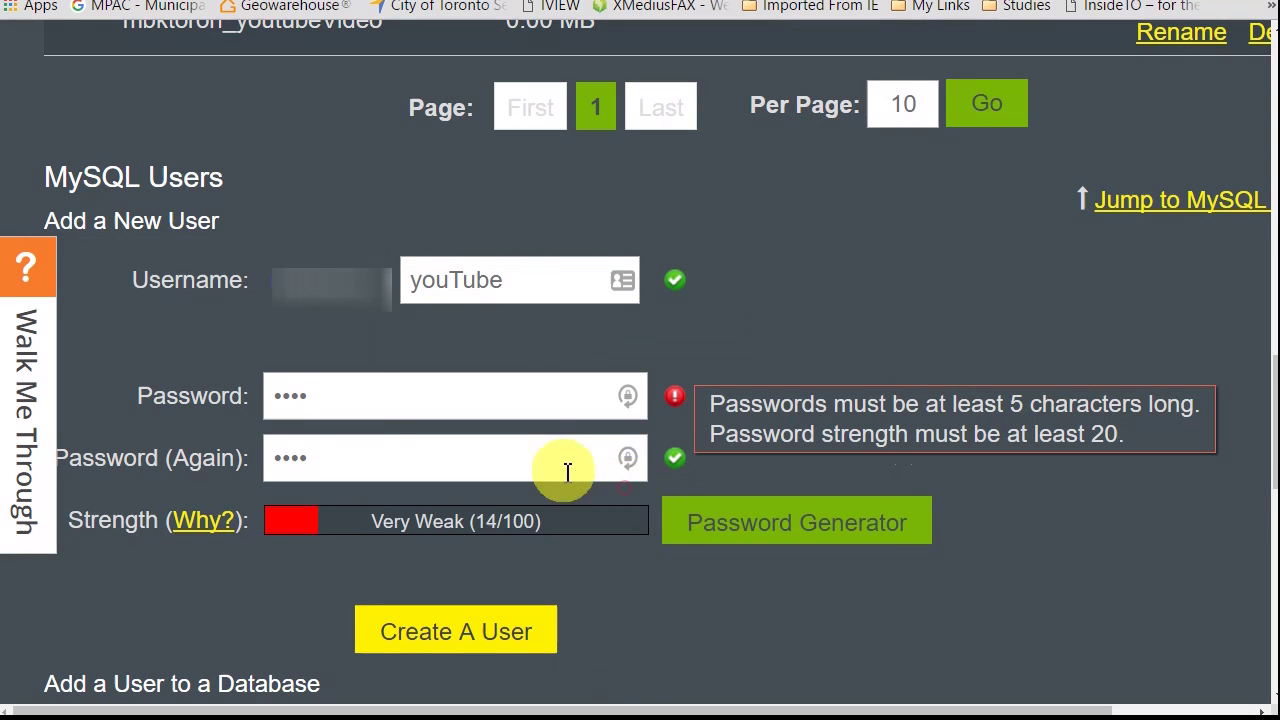
Step: Lengthen the password to five characters in both fields and create the youTube user
{"action": "left_click", "coordinate": [329, 391]}
{"action": "left_click", "coordinate": [345, 462]}
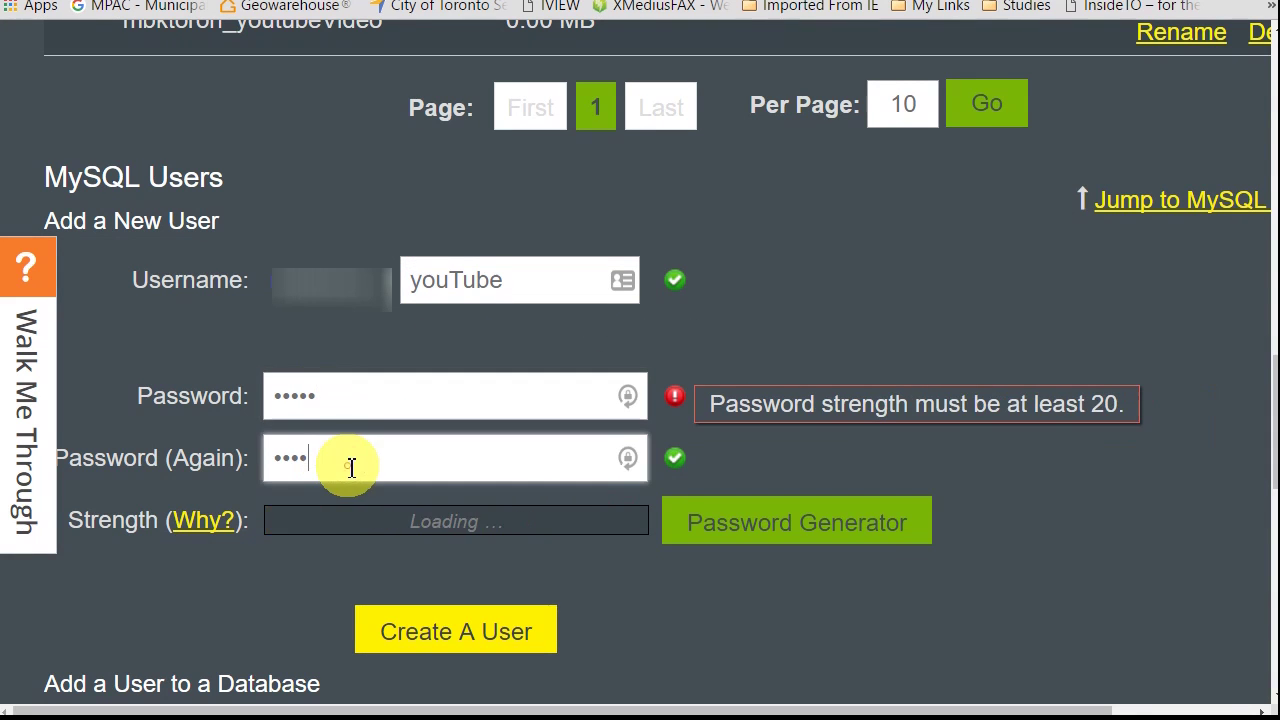
{"action": "type", "text": "5"}
{"action": "left_click", "coordinate": [455, 632]}
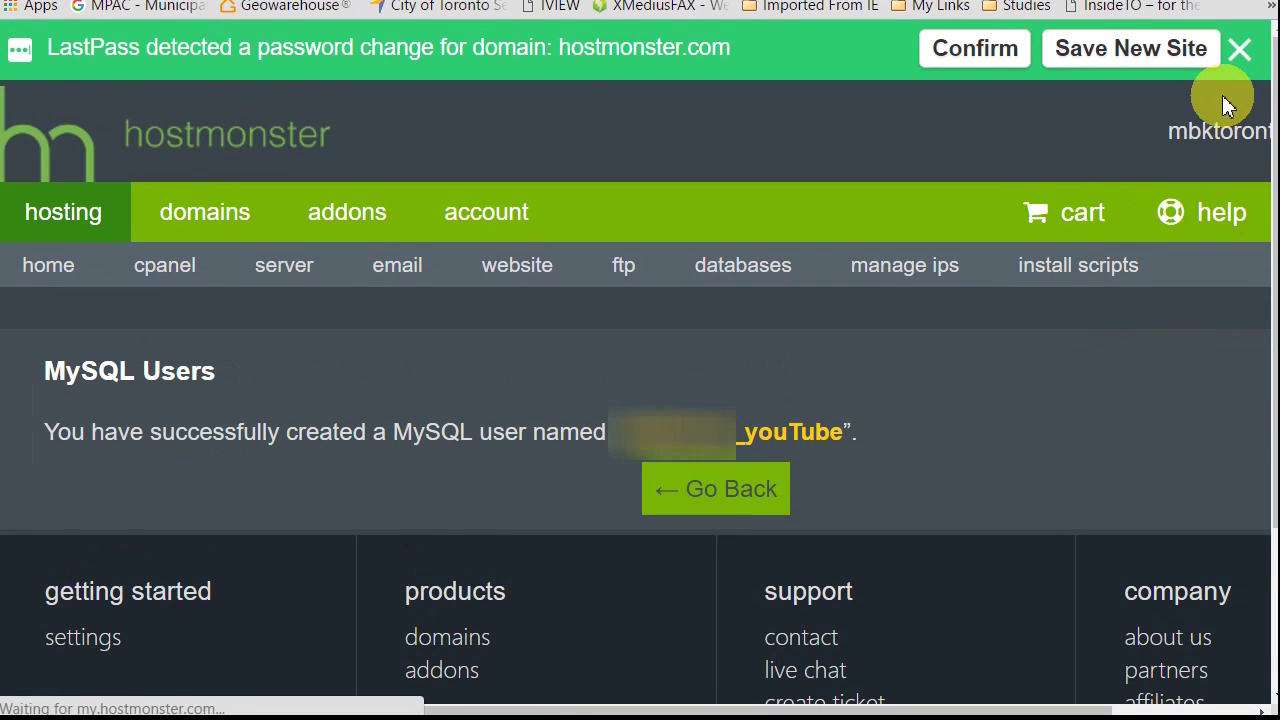
{"action": "left_click", "coordinate": [1239, 49]}
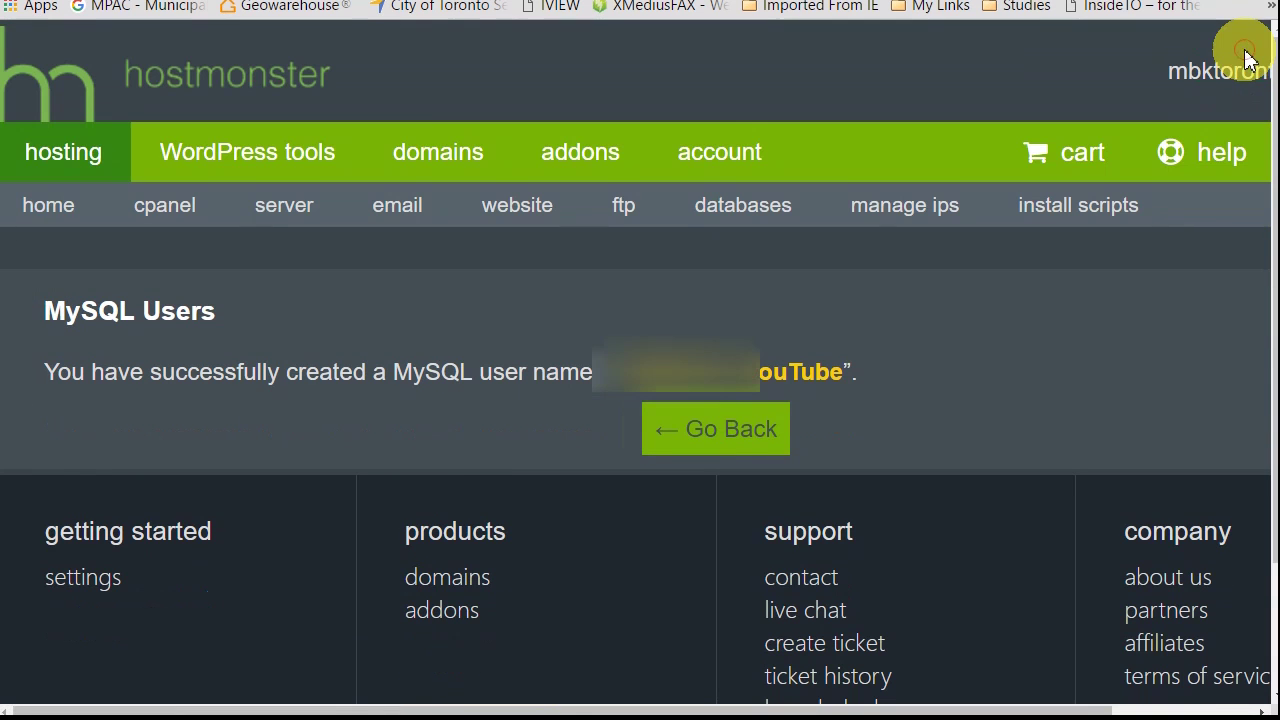
{"action": "left_click", "coordinate": [733, 432]}
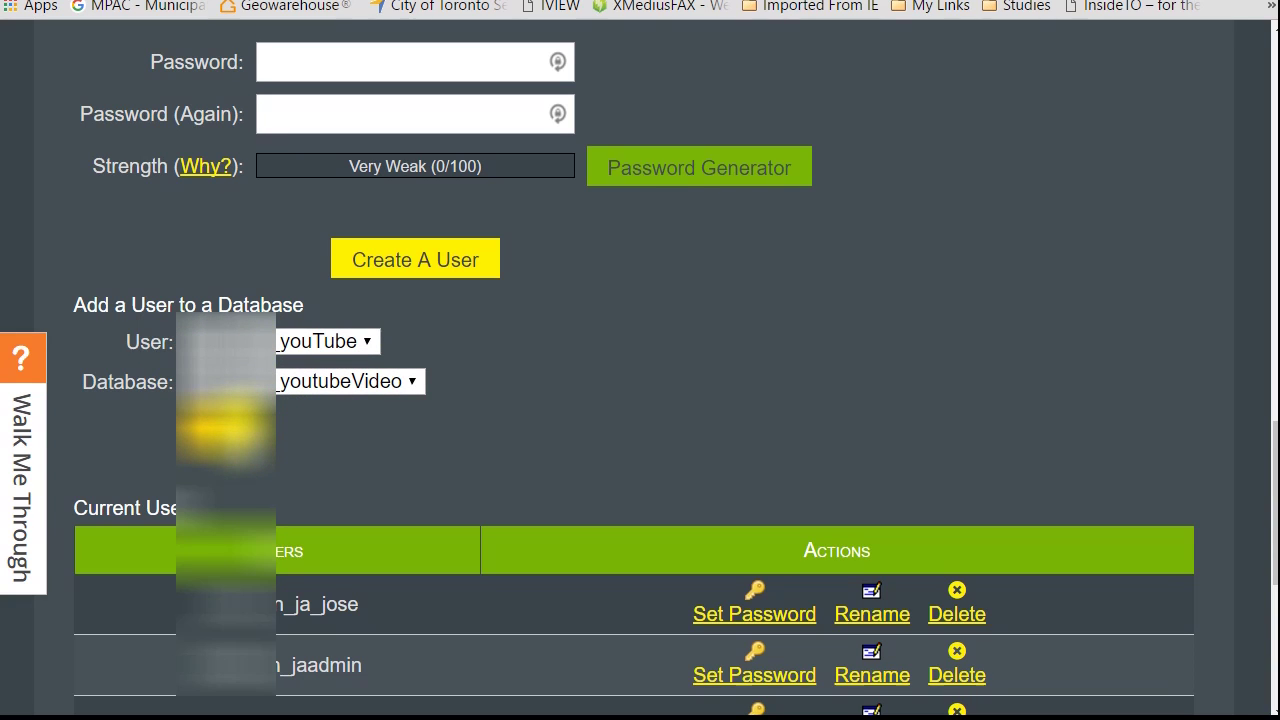
Step: Add the youTube user to the youtubeVideo database with ALL PRIVILEGES and save the changes
{"action": "left_click", "coordinate": [225, 428]}
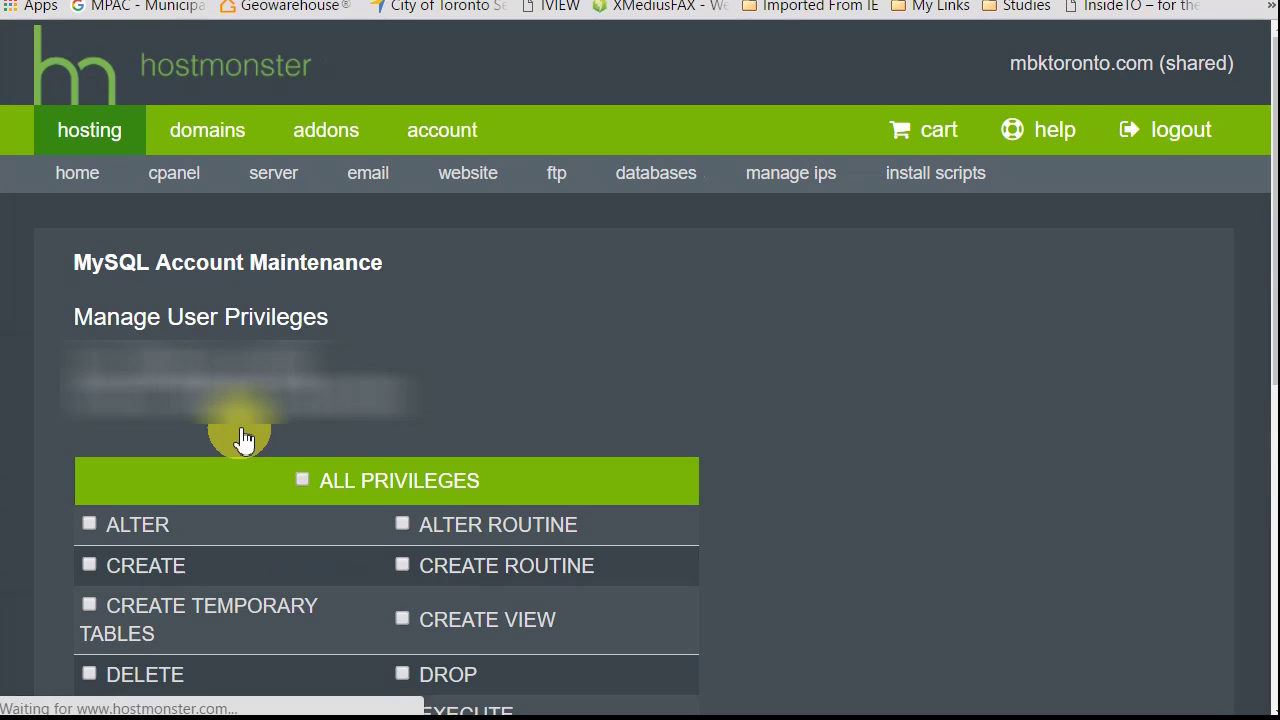
{"action": "scroll", "coordinate": [909, 451], "scroll_direction": "down", "scroll_amount": 3}
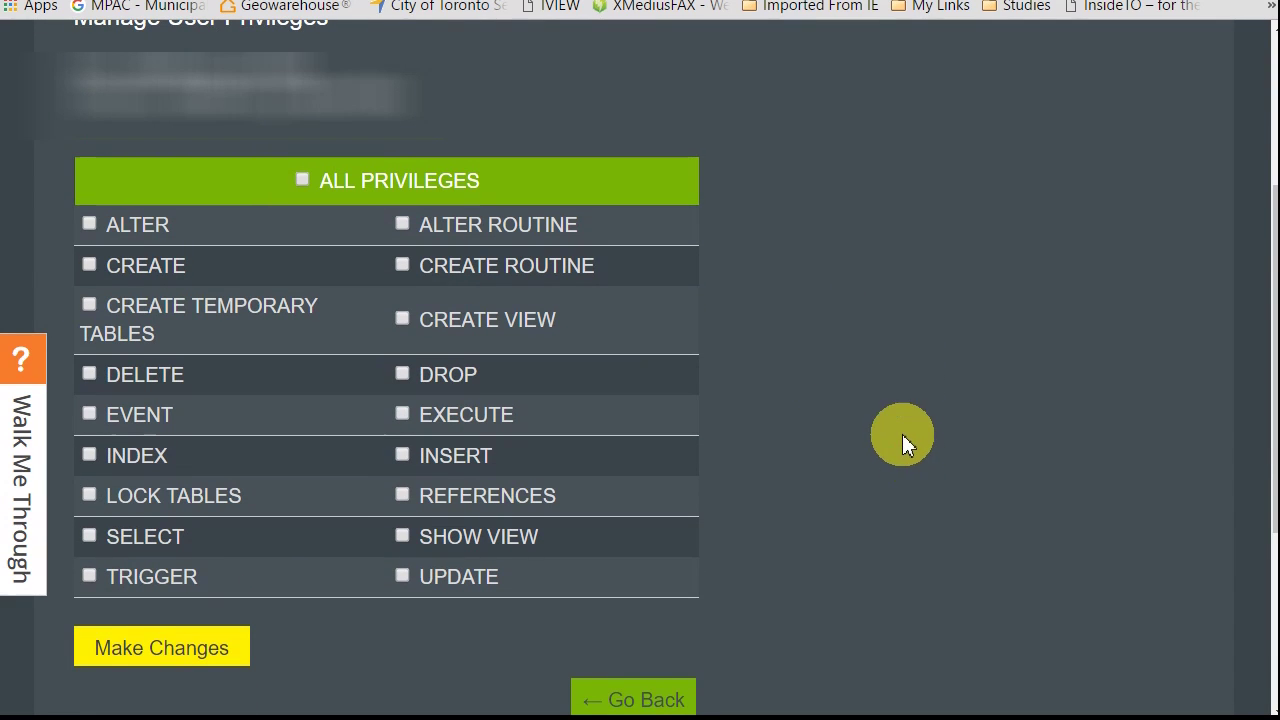
{"action": "left_click", "coordinate": [304, 182]}
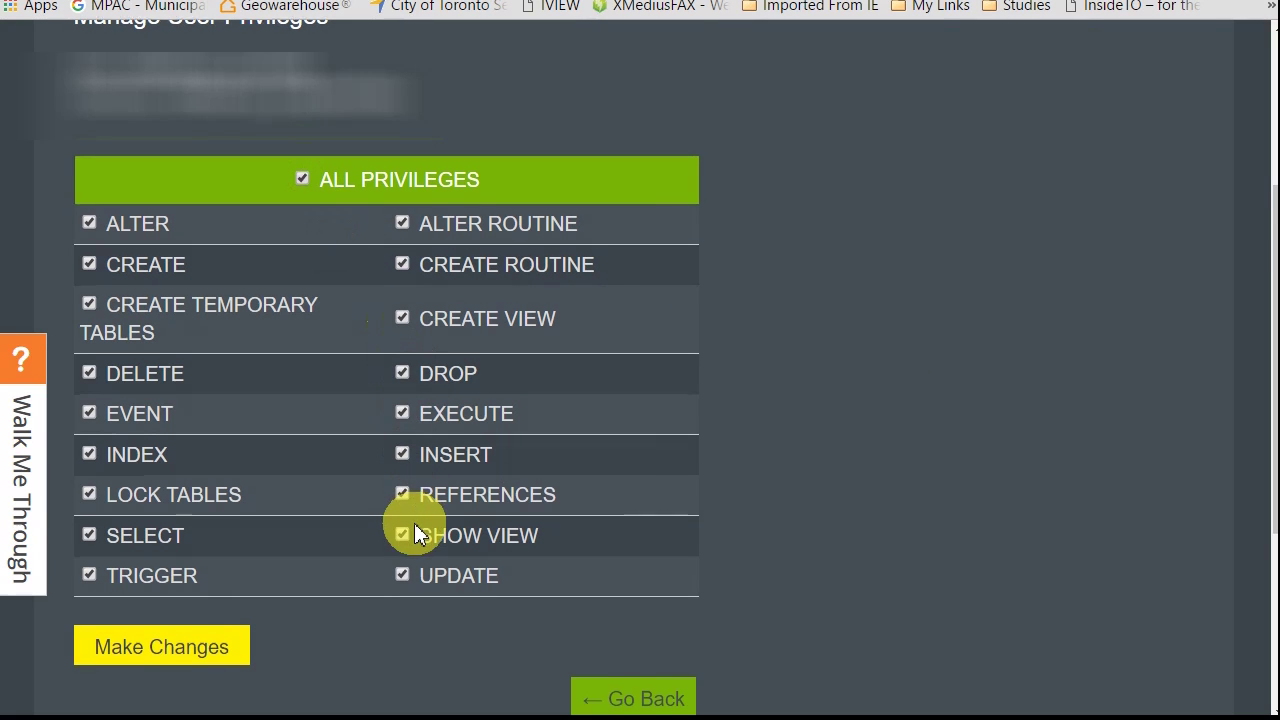
{"action": "scroll", "coordinate": [414, 531], "scroll_direction": "down", "scroll_amount": 2}
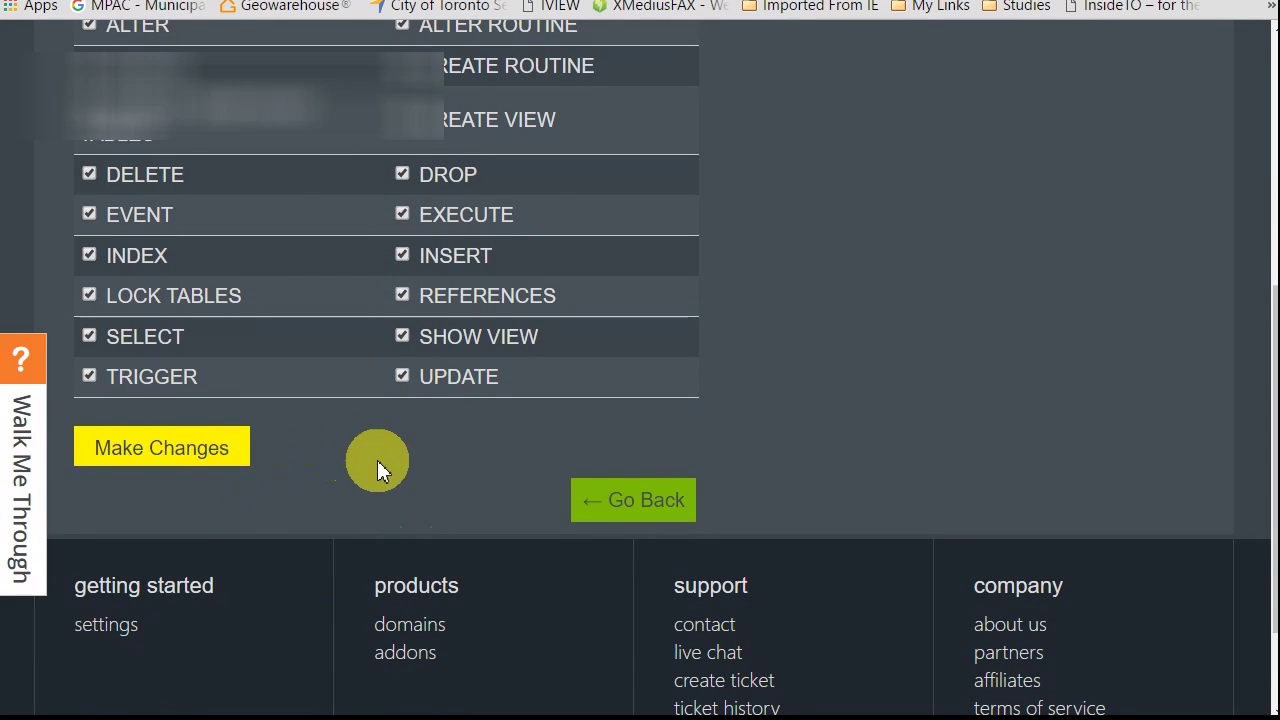
{"action": "scroll", "coordinate": [320, 520], "scroll_direction": "up", "scroll_amount": 2}
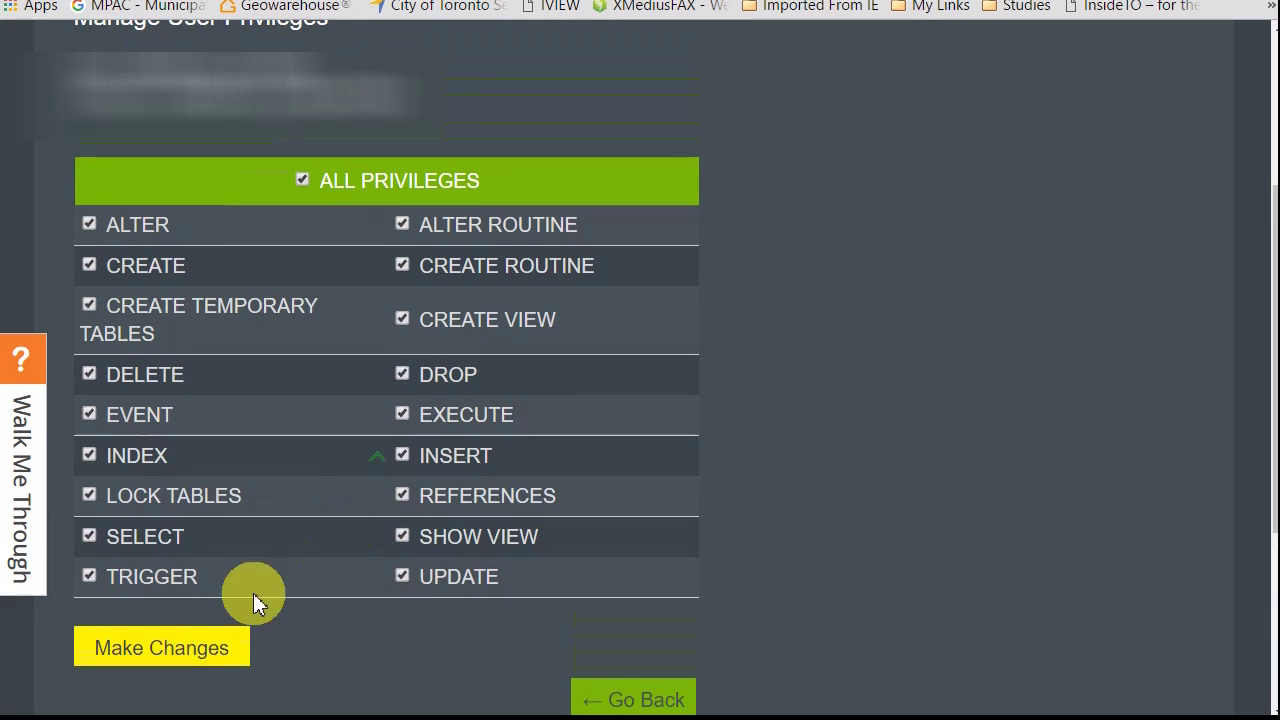
{"action": "left_click", "coordinate": [208, 655]}
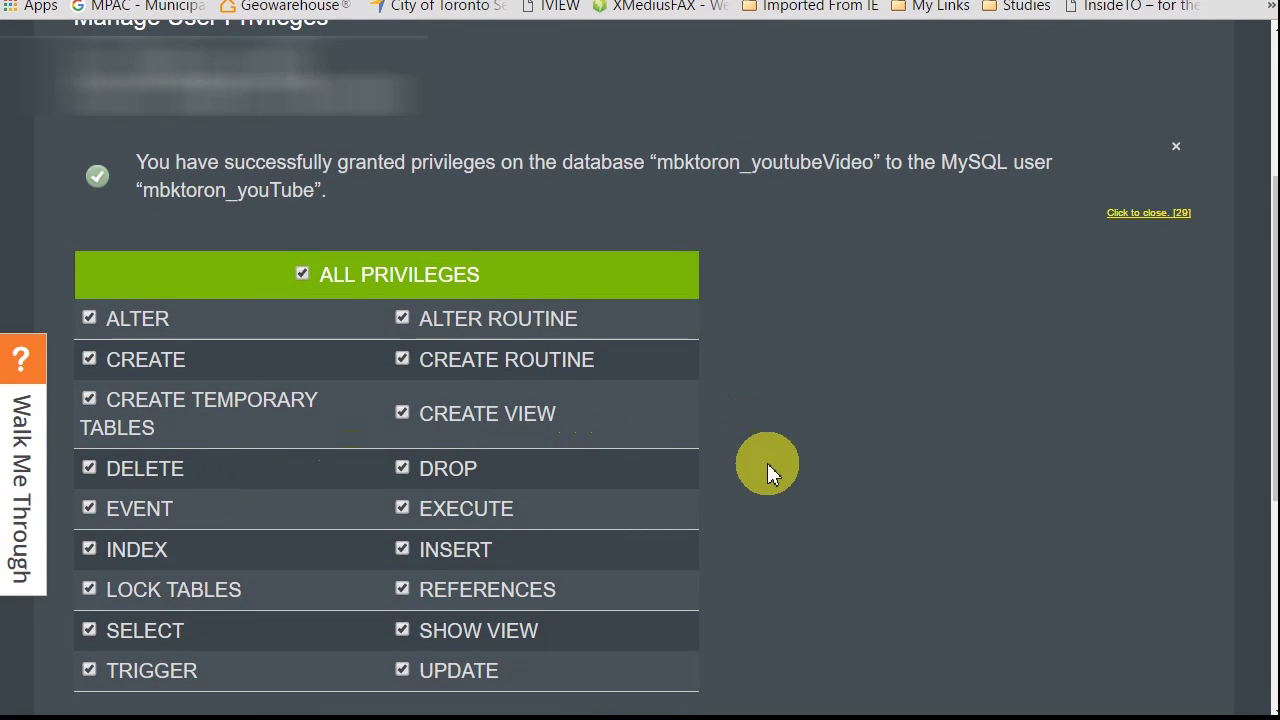
{"action": "scroll", "coordinate": [769, 469], "scroll_direction": "down", "scroll_amount": 2}
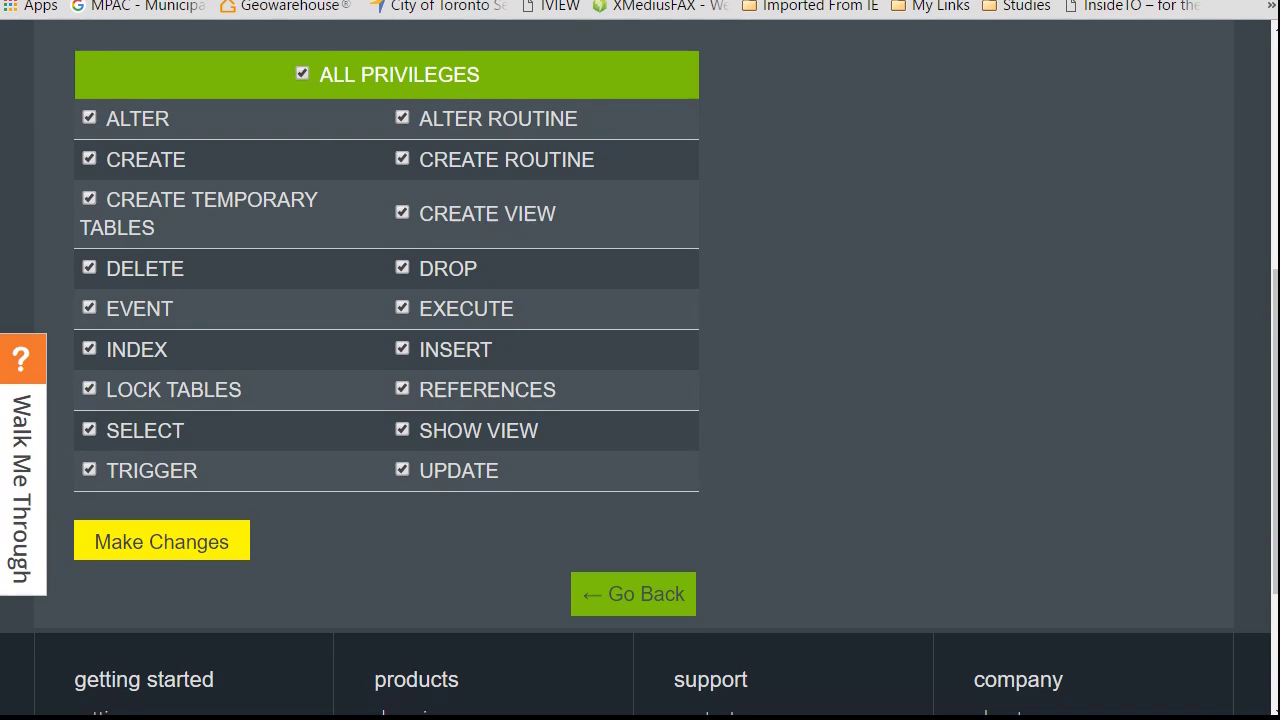
{"action": "key", "text": "ctrl+t"}
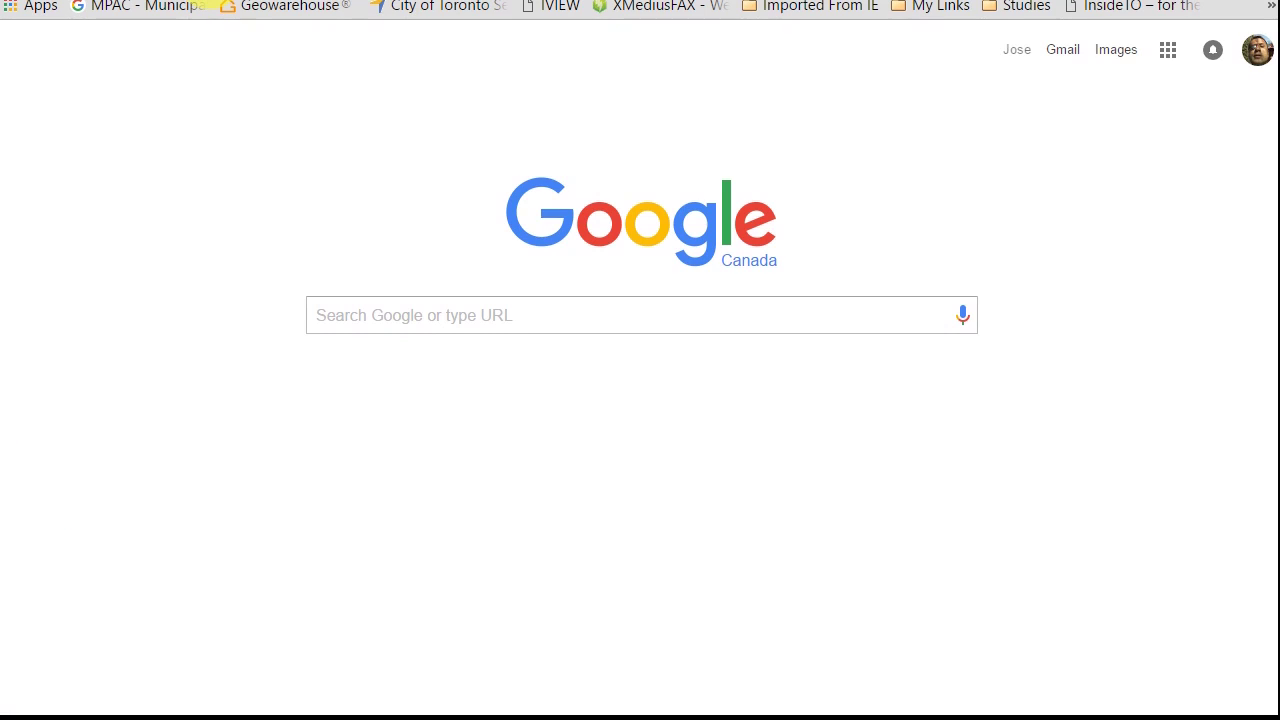
{"action": "left_click", "coordinate": [210, 3]}
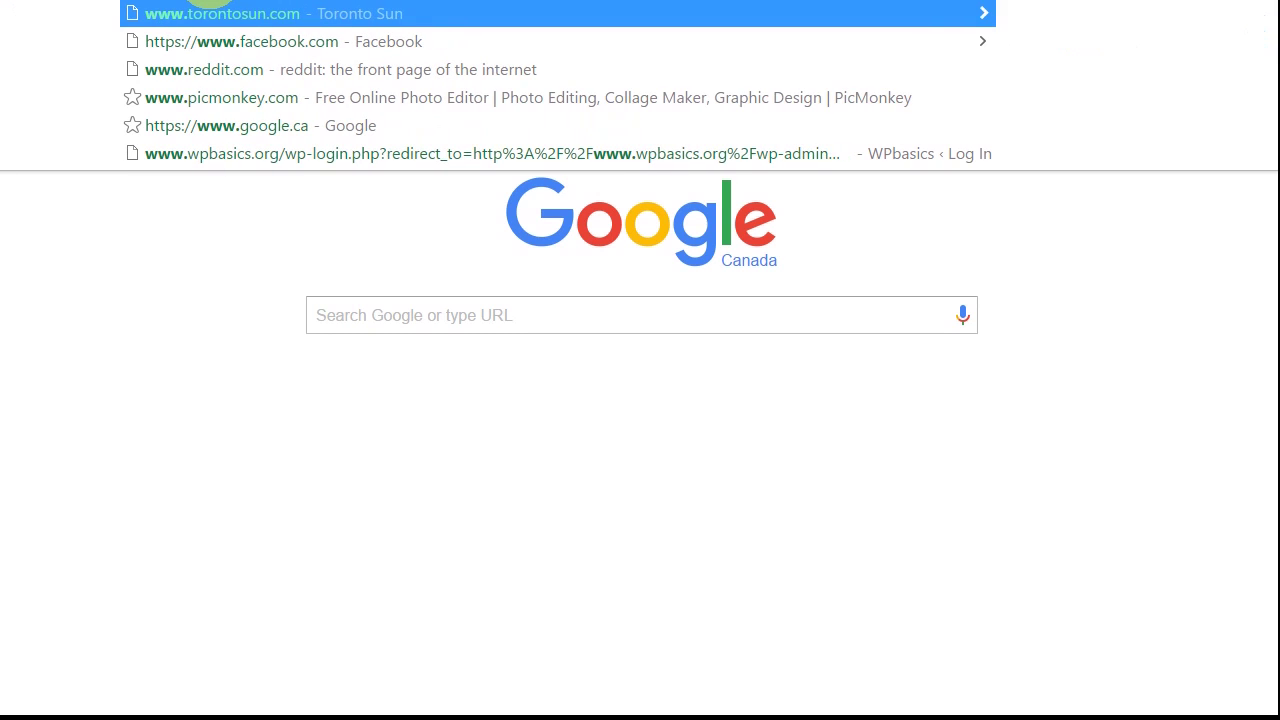
{"action": "type", "text": "www.in"}
{"action": "key", "text": "BackSpace"}
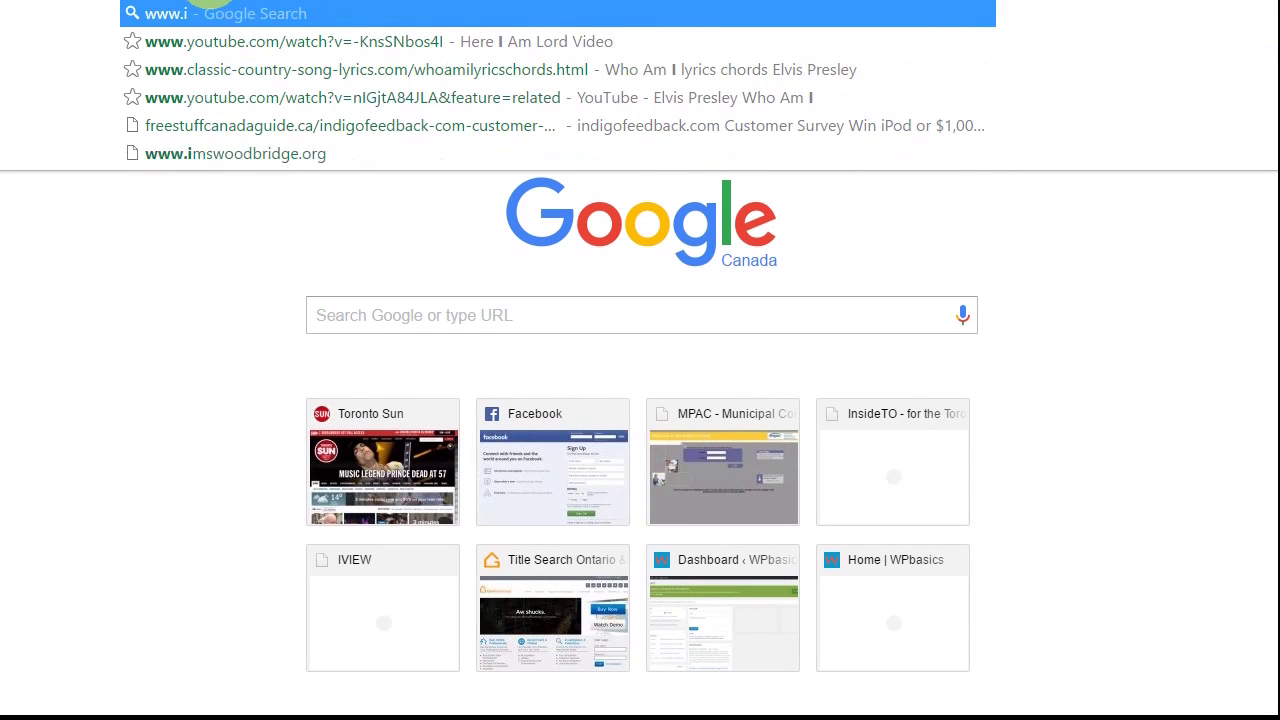
{"action": "type", "text": "ms"}
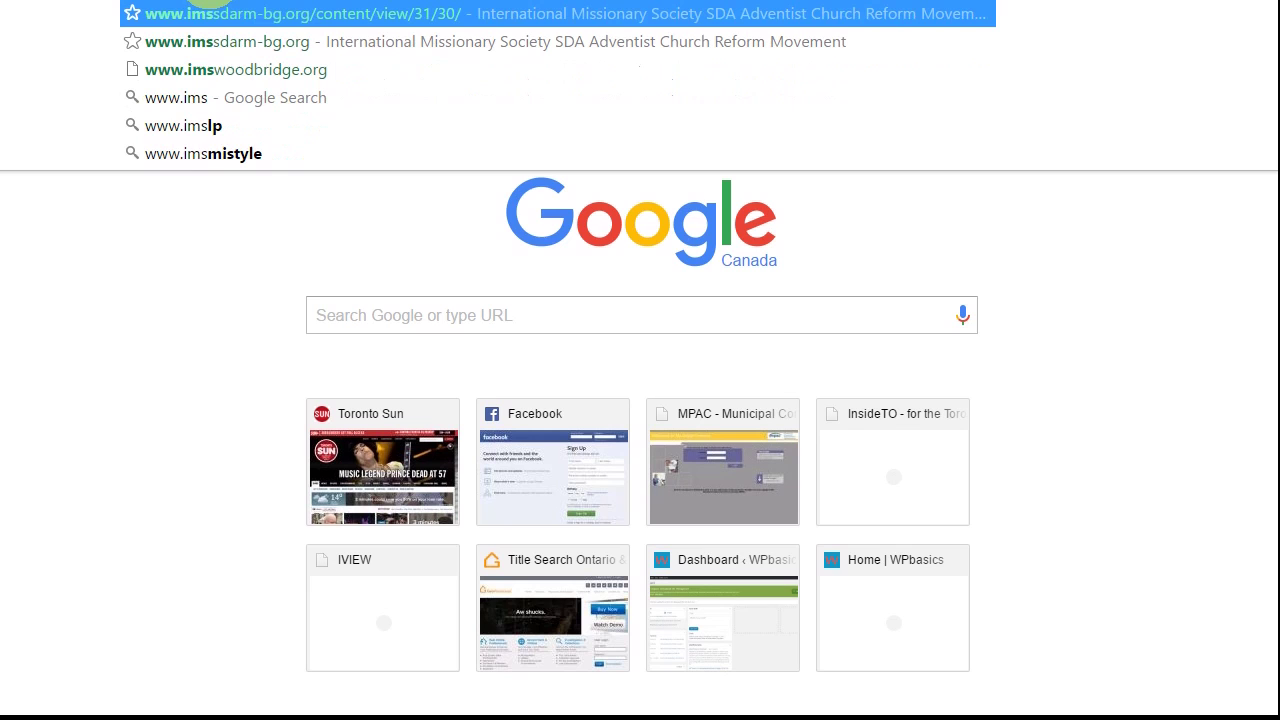
{"action": "type", "text": "w"}
{"action": "key", "text": "Right"}
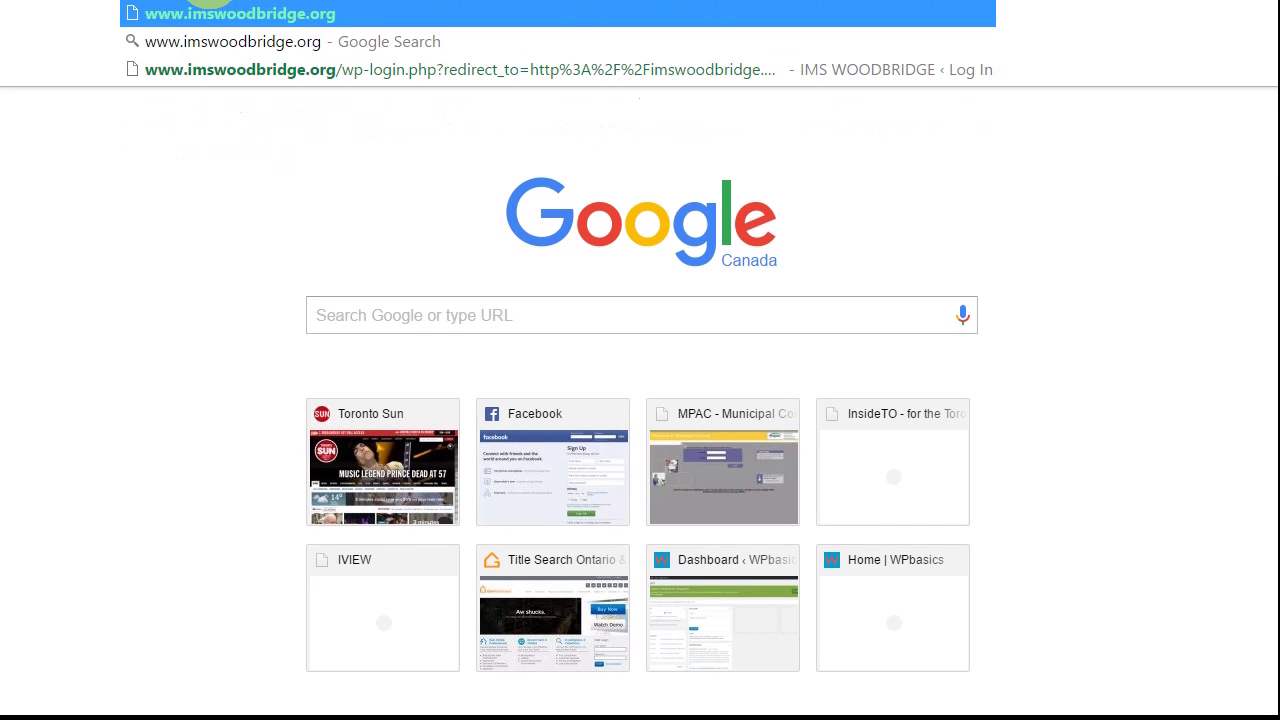
{"action": "type", "text": "/"}
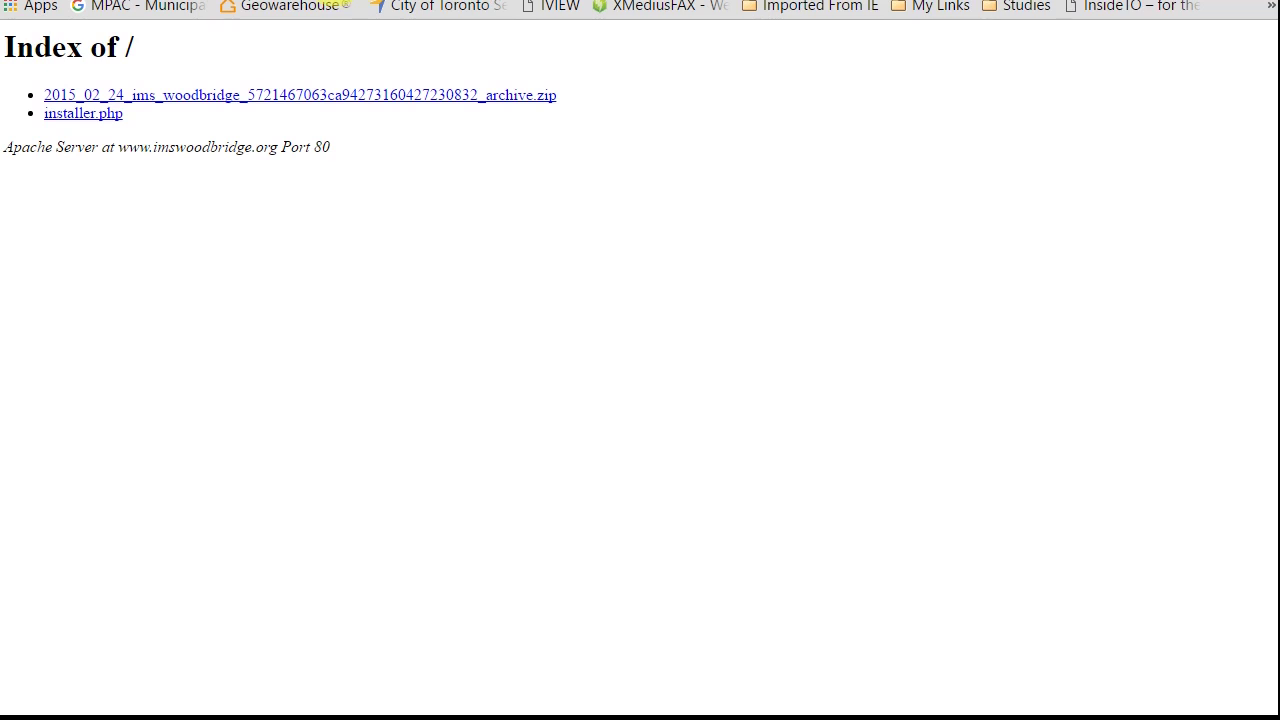
{"action": "left_click", "coordinate": [337, 1]}
{"action": "type", "text": "installer.php"}
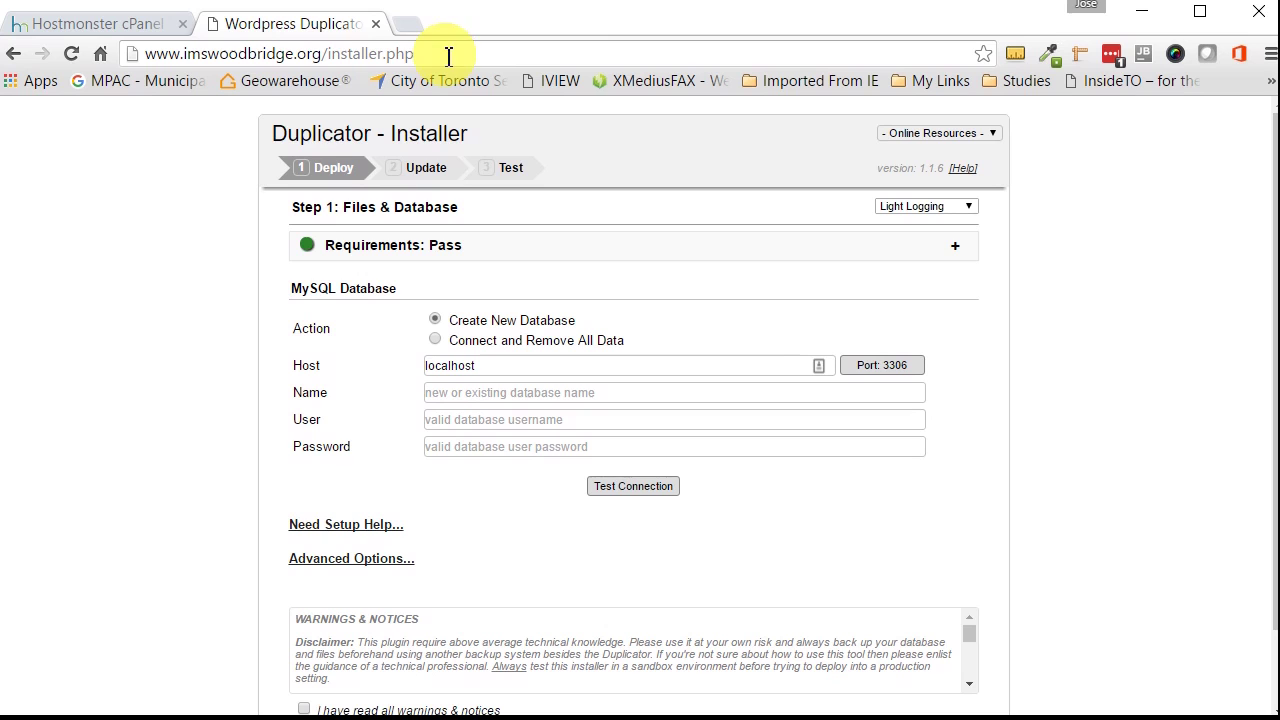
Step: Enter the live database name, the prefixed youTube user and its password, then test the connection
{"action": "scroll", "coordinate": [1260, 420], "scroll_direction": "down", "scroll_amount": 2}
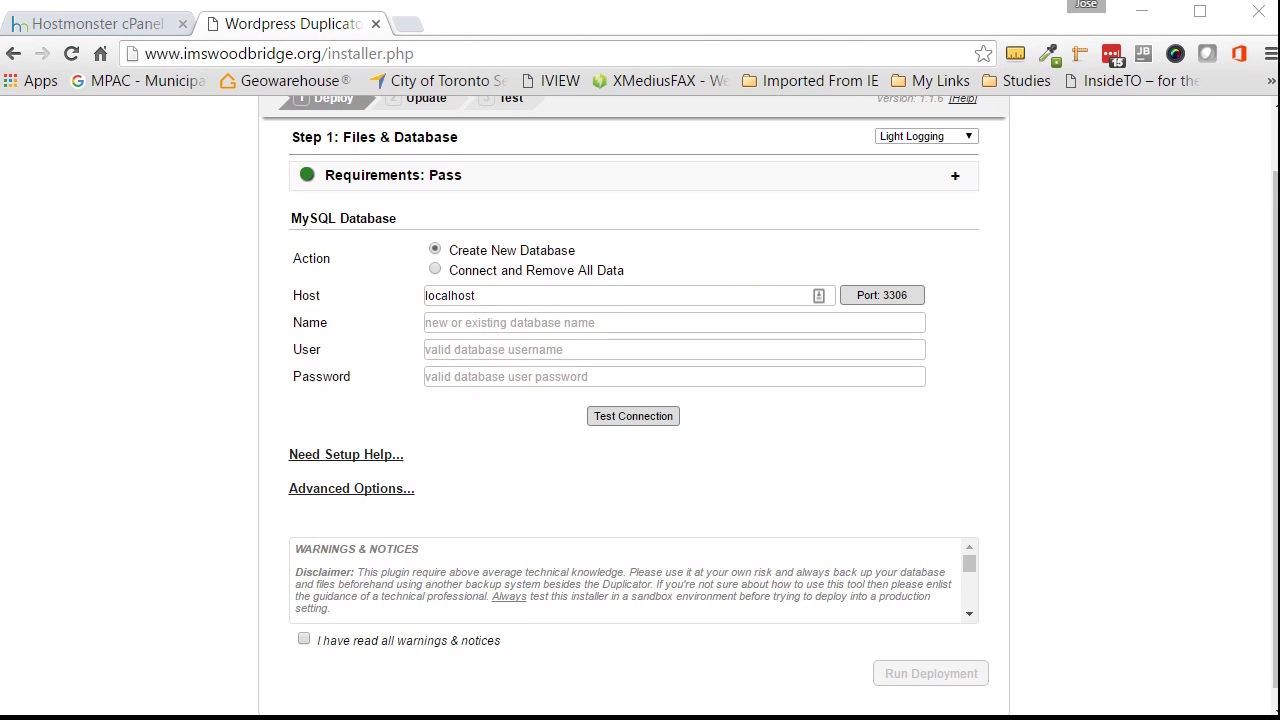
{"action": "left_click", "coordinate": [503, 320]}
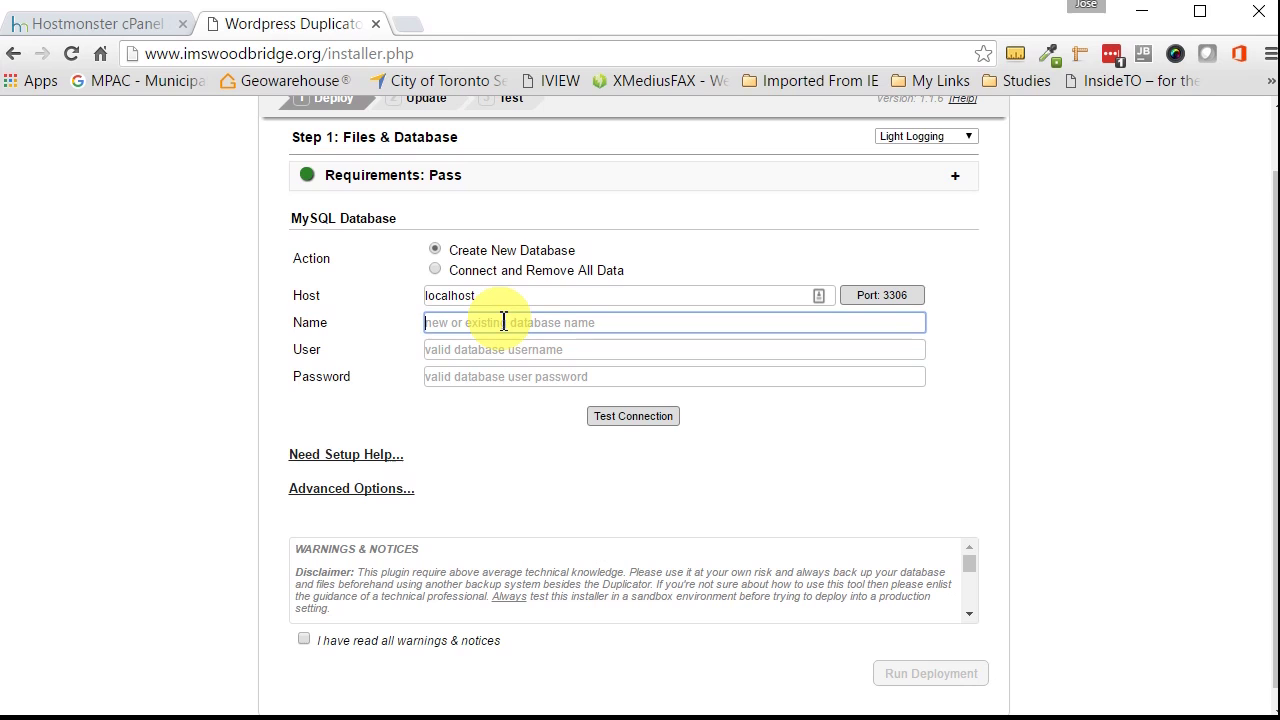
{"action": "type", "text": "mbktoron_youtubeVideo"}
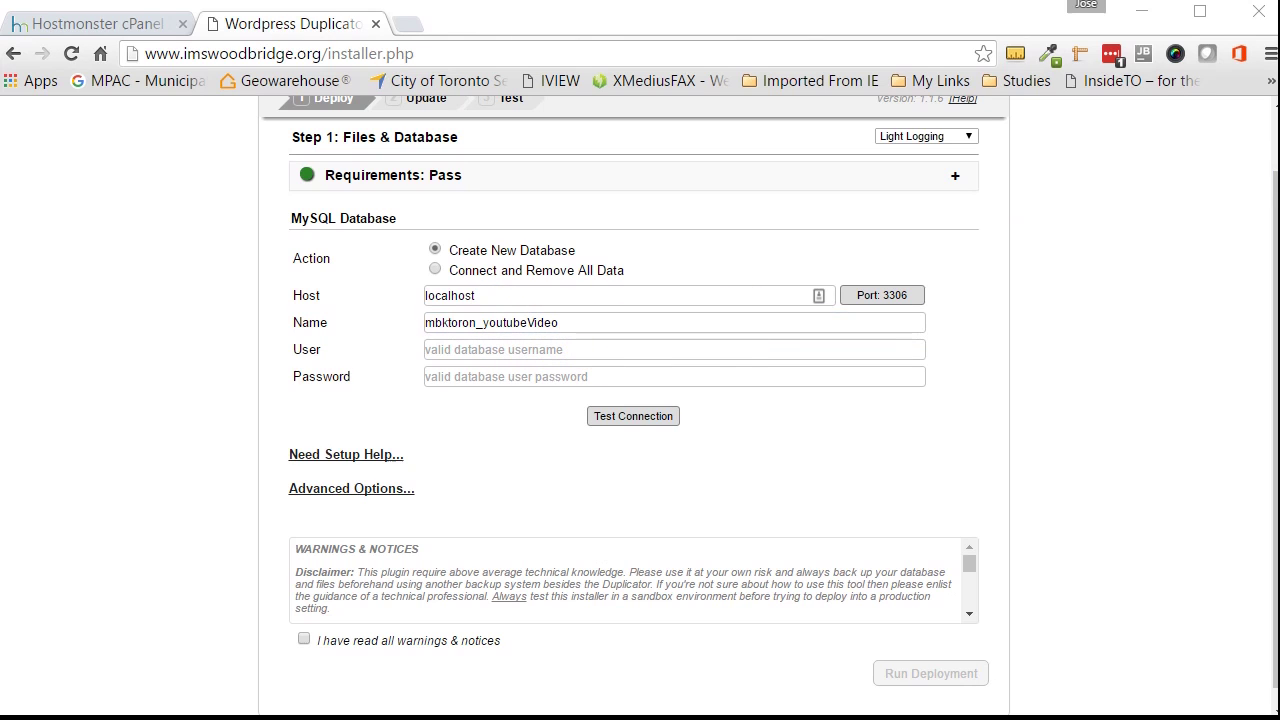
{"action": "left_click", "coordinate": [566, 355]}
{"action": "type", "text": "mbktoron_youTube"}
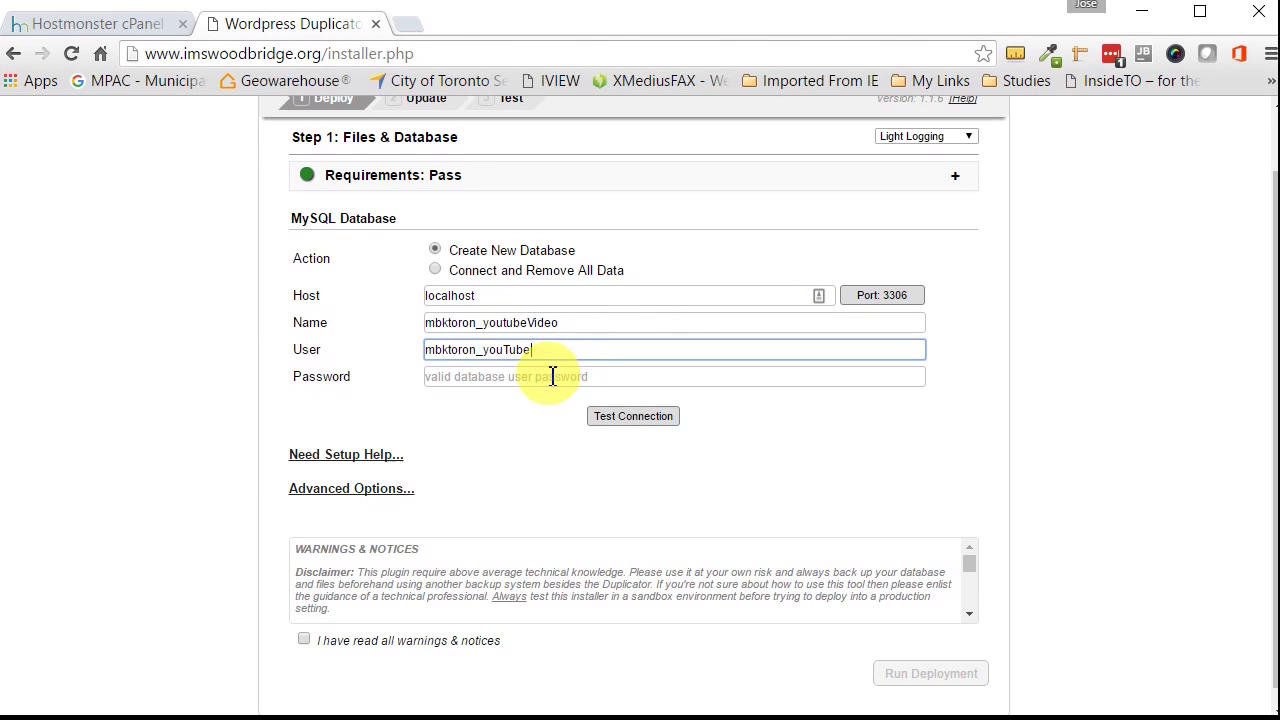
{"action": "left_click", "coordinate": [549, 378]}
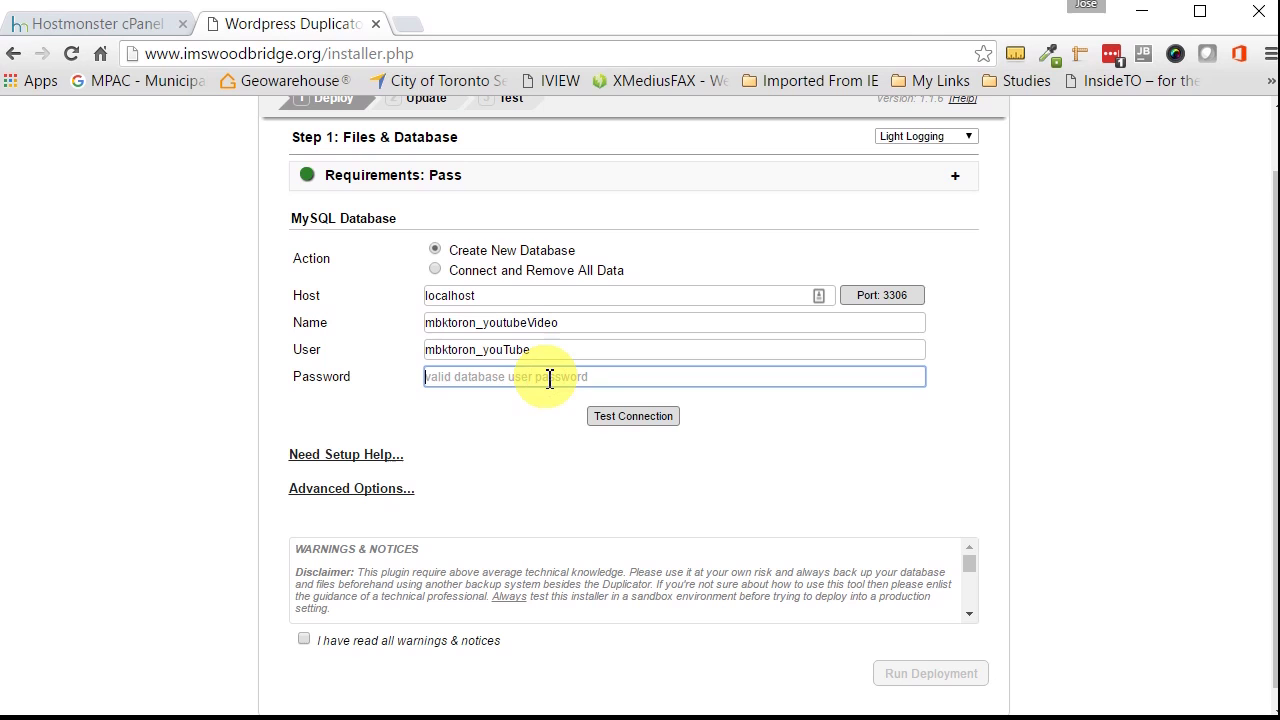
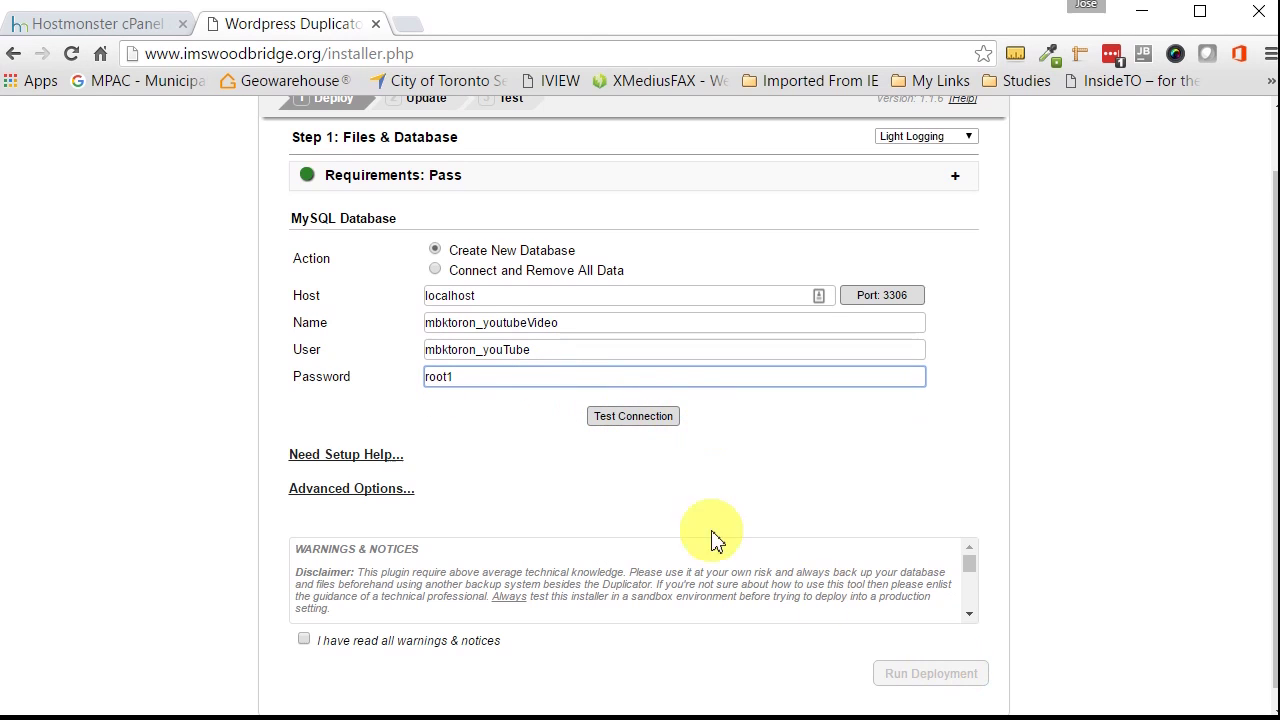
{"action": "left_click", "coordinate": [652, 426]}
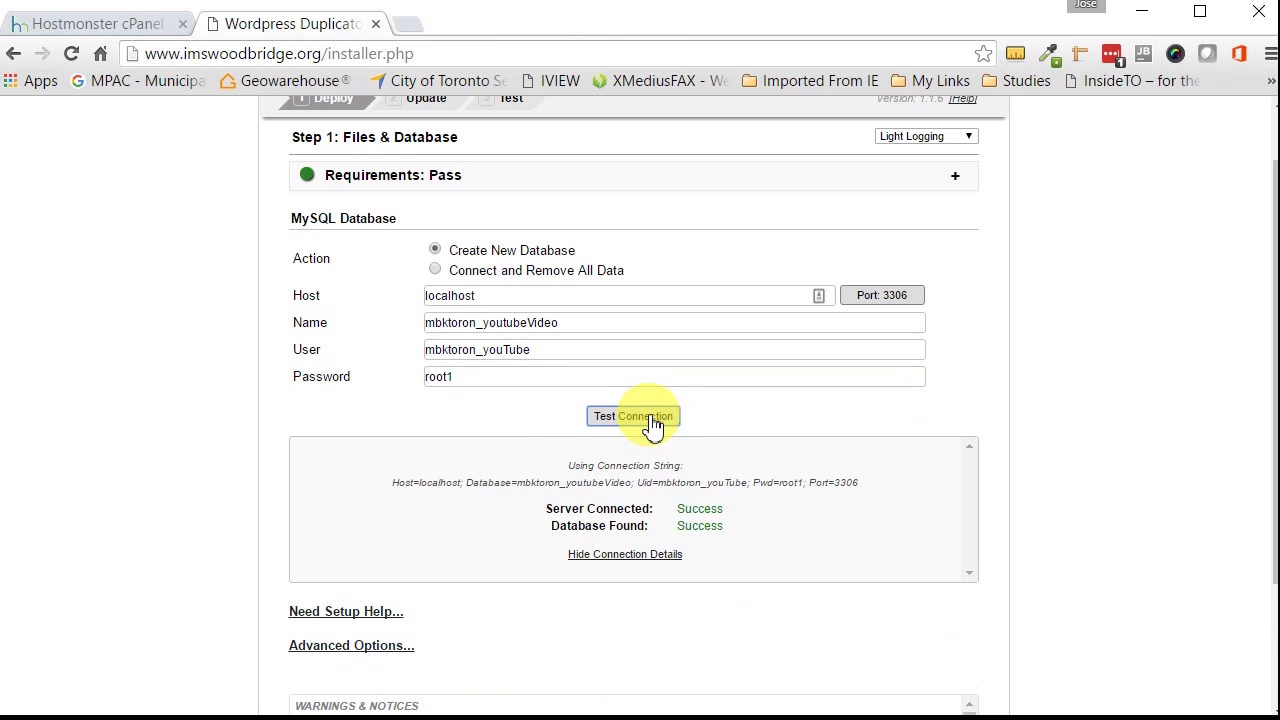
Step: Acknowledge the warnings, run the deployment and confirm continuing the installation
{"action": "scroll", "coordinate": [700, 450], "scroll_direction": "down", "scroll_amount": 1}
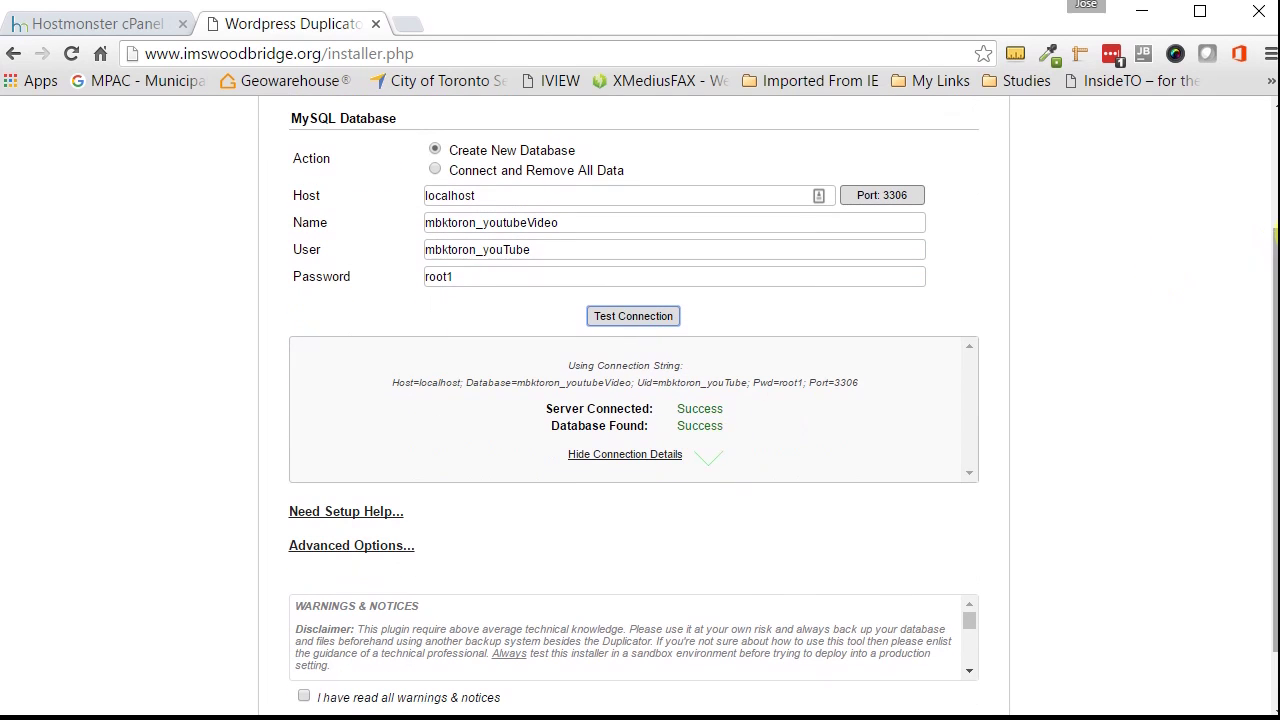
{"action": "scroll", "coordinate": [1114, 583], "scroll_direction": "down", "scroll_amount": 1}
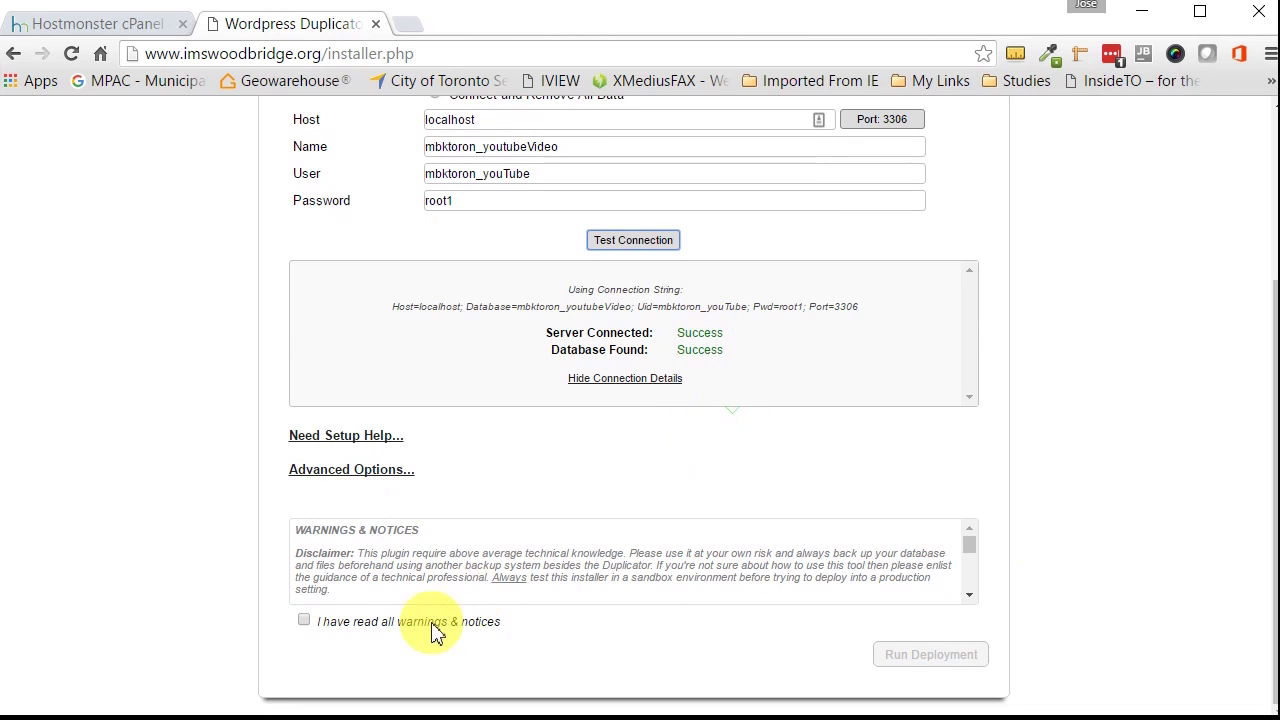
{"action": "left_click", "coordinate": [303, 622]}
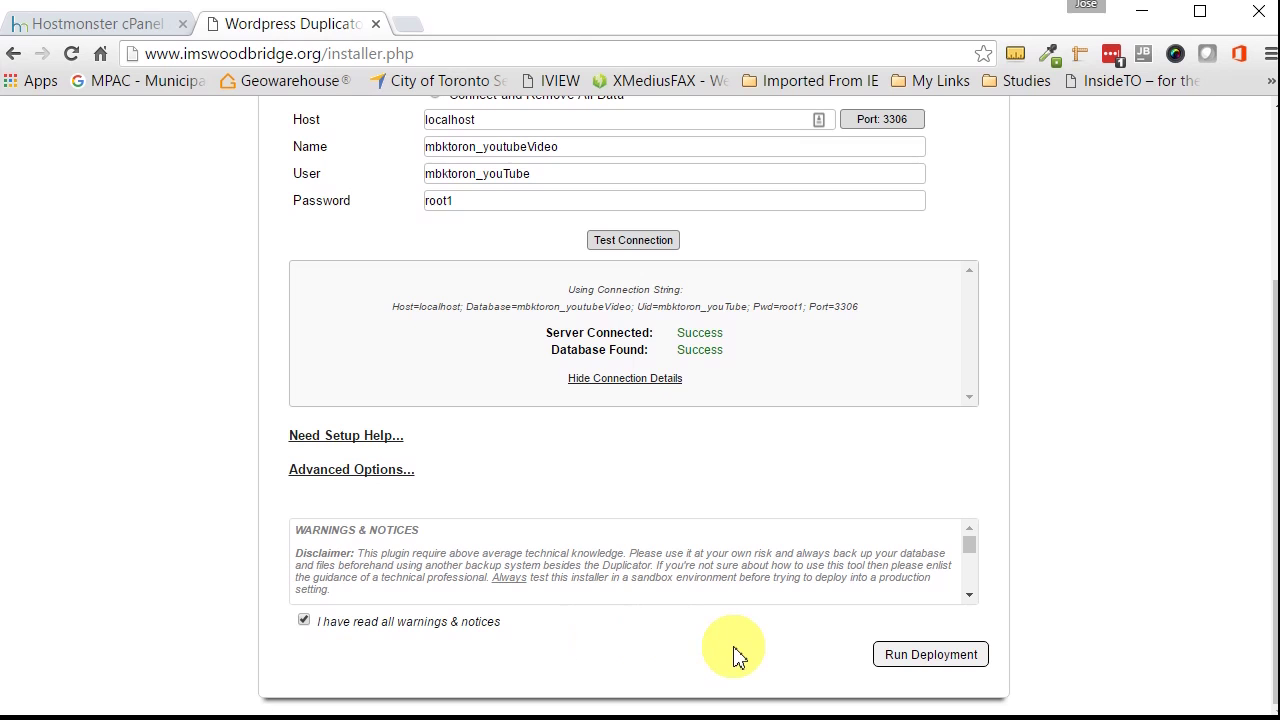
{"action": "left_click", "coordinate": [913, 659]}
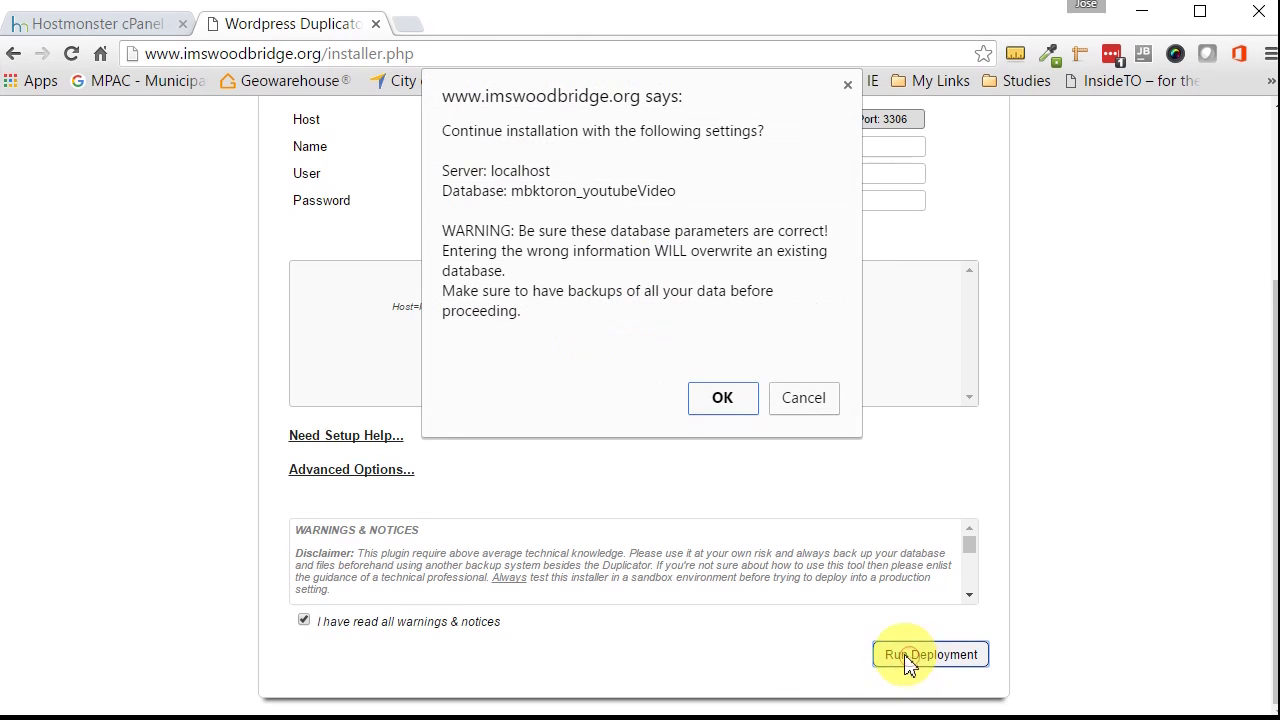
{"action": "left_click", "coordinate": [728, 400]}
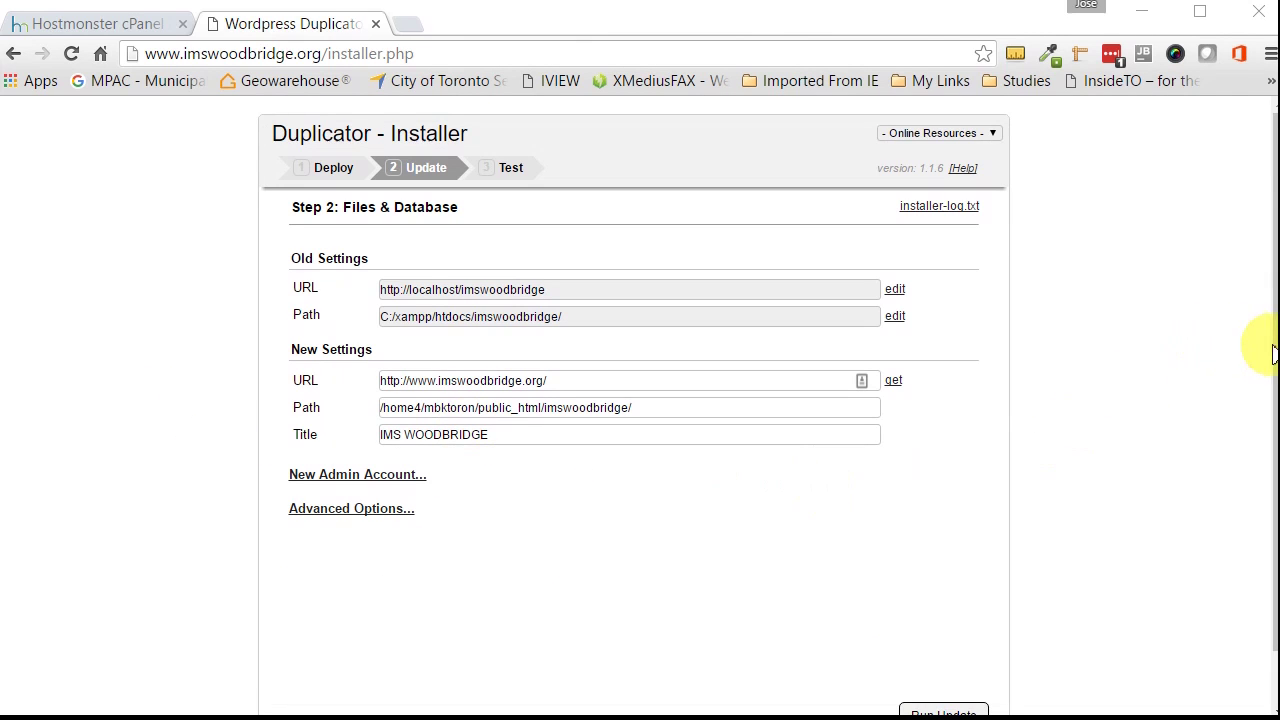
{"action": "scroll", "coordinate": [1260, 370], "scroll_direction": "down", "scroll_amount": 1}
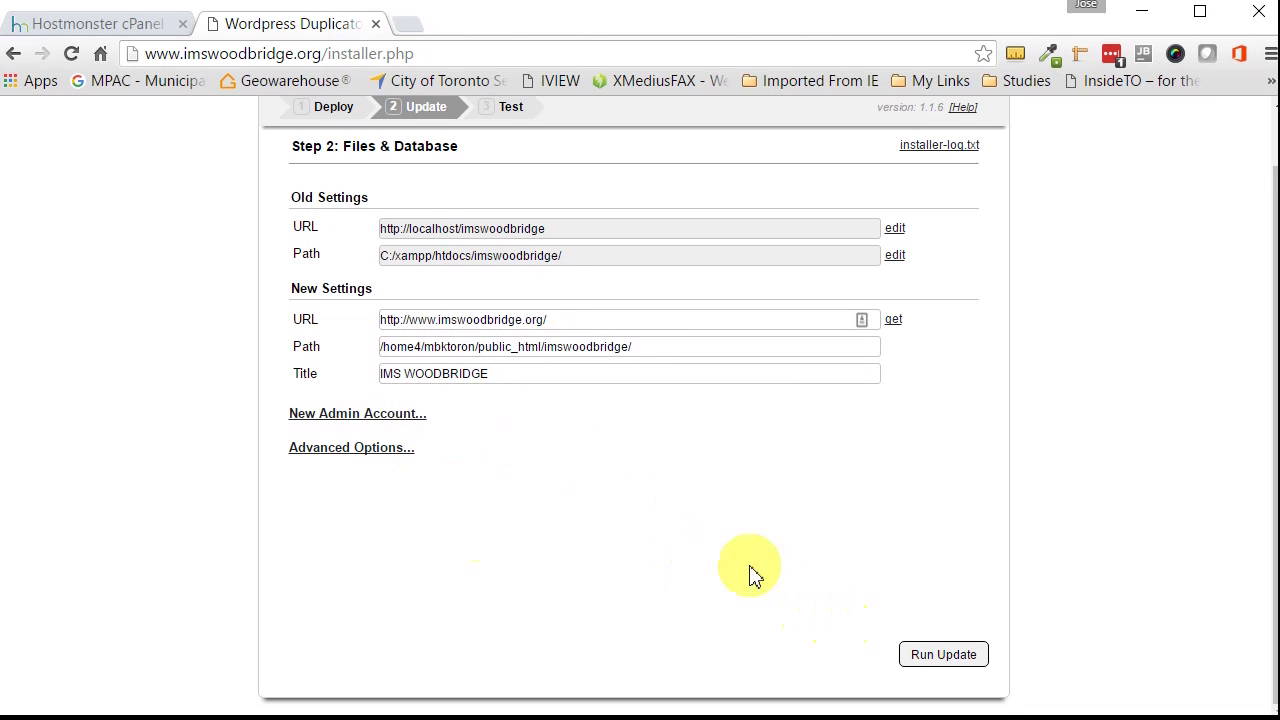
{"action": "left_click", "coordinate": [955, 668]}
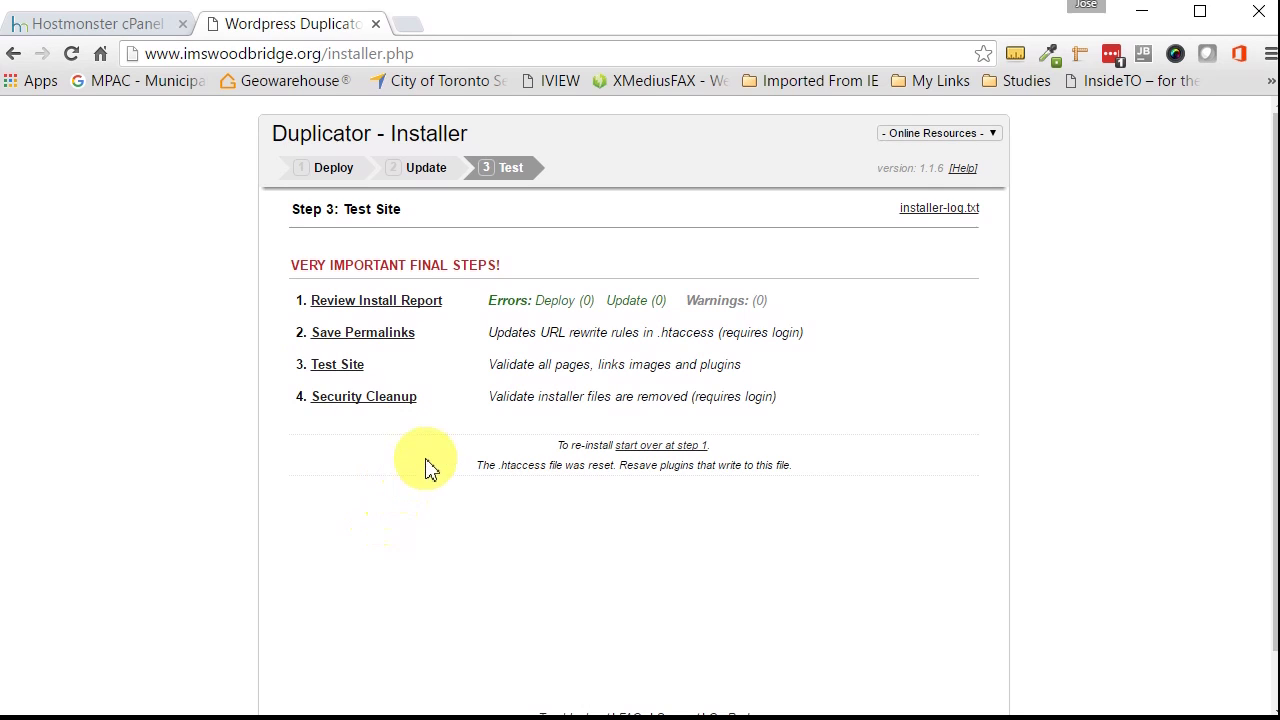
Step: Test the live site, then save the permalink settings in WordPress
{"action": "left_click", "coordinate": [340, 365]}
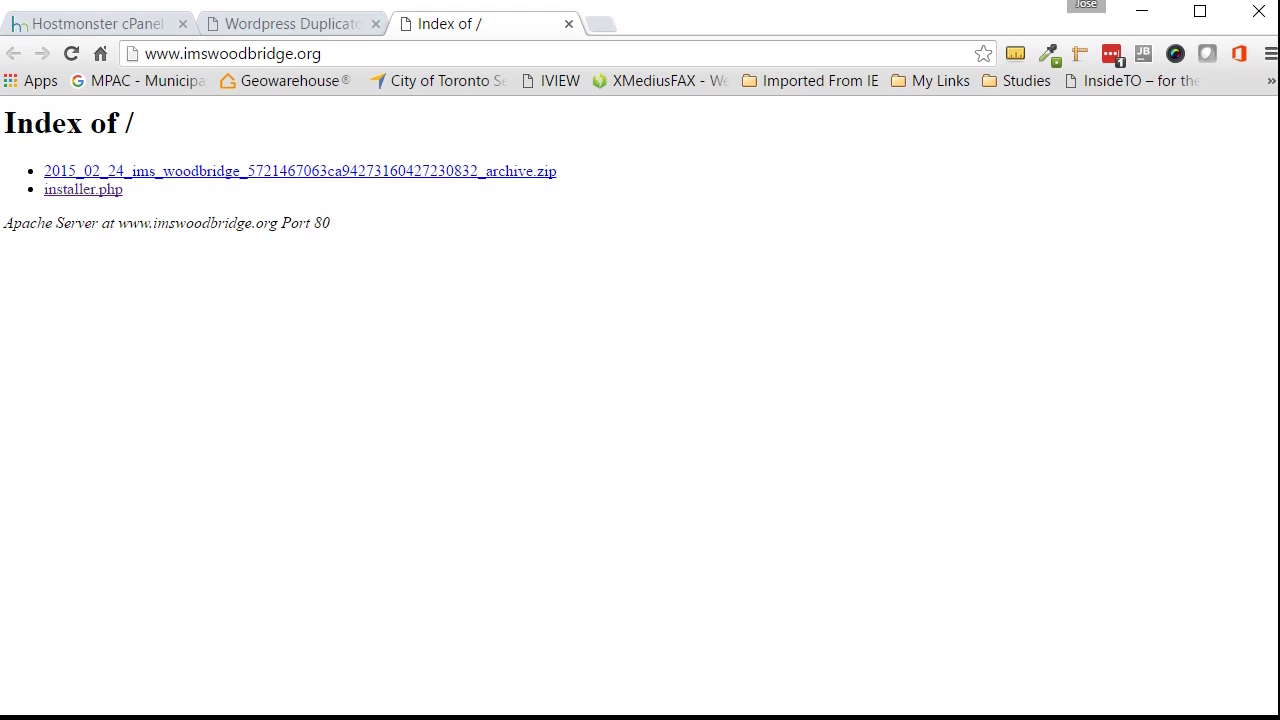
{"action": "key", "text": "ctrl+w"}
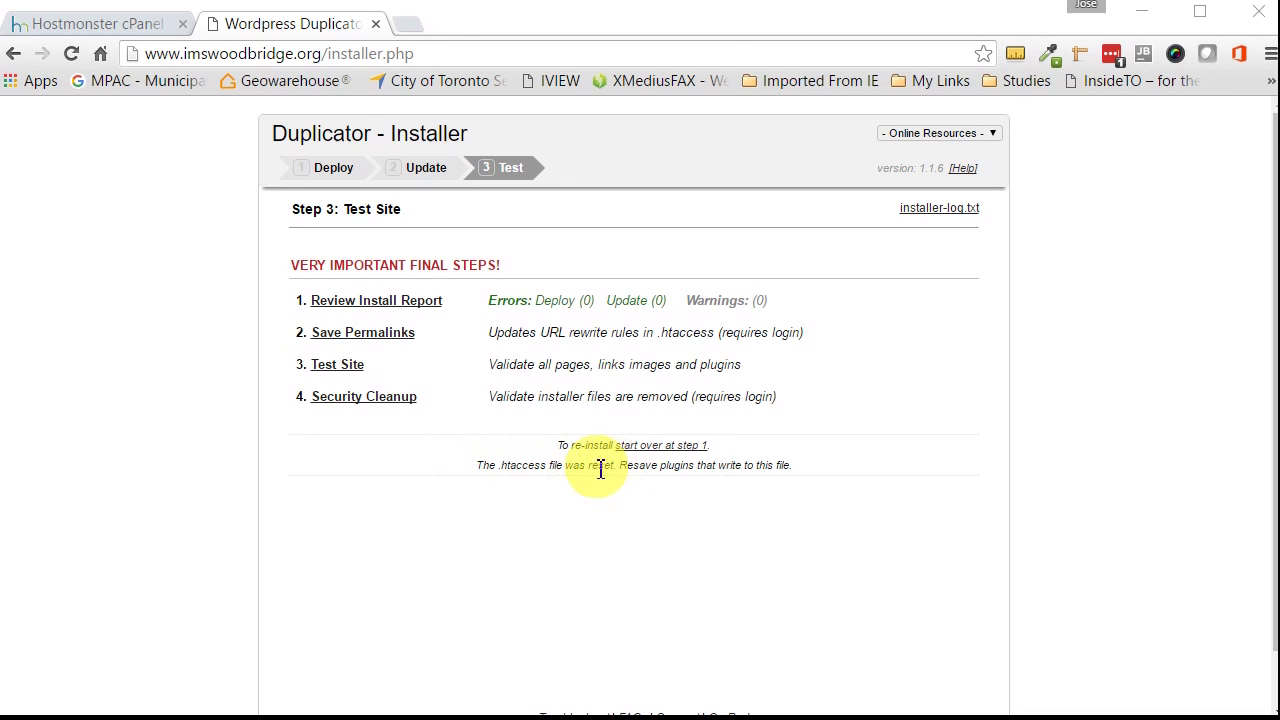
{"action": "left_click", "coordinate": [390, 347]}
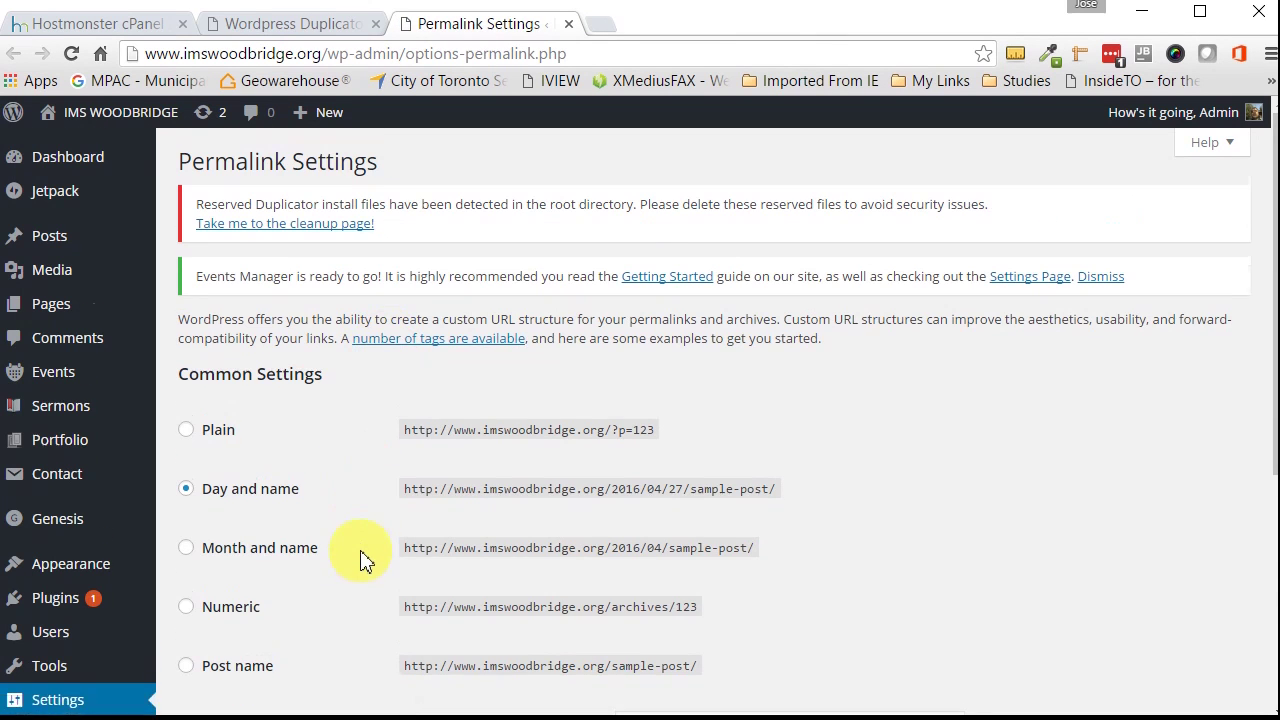
{"action": "scroll", "coordinate": [362, 560], "scroll_direction": "down", "scroll_amount": 4}
{"action": "left_click", "coordinate": [258, 628]}
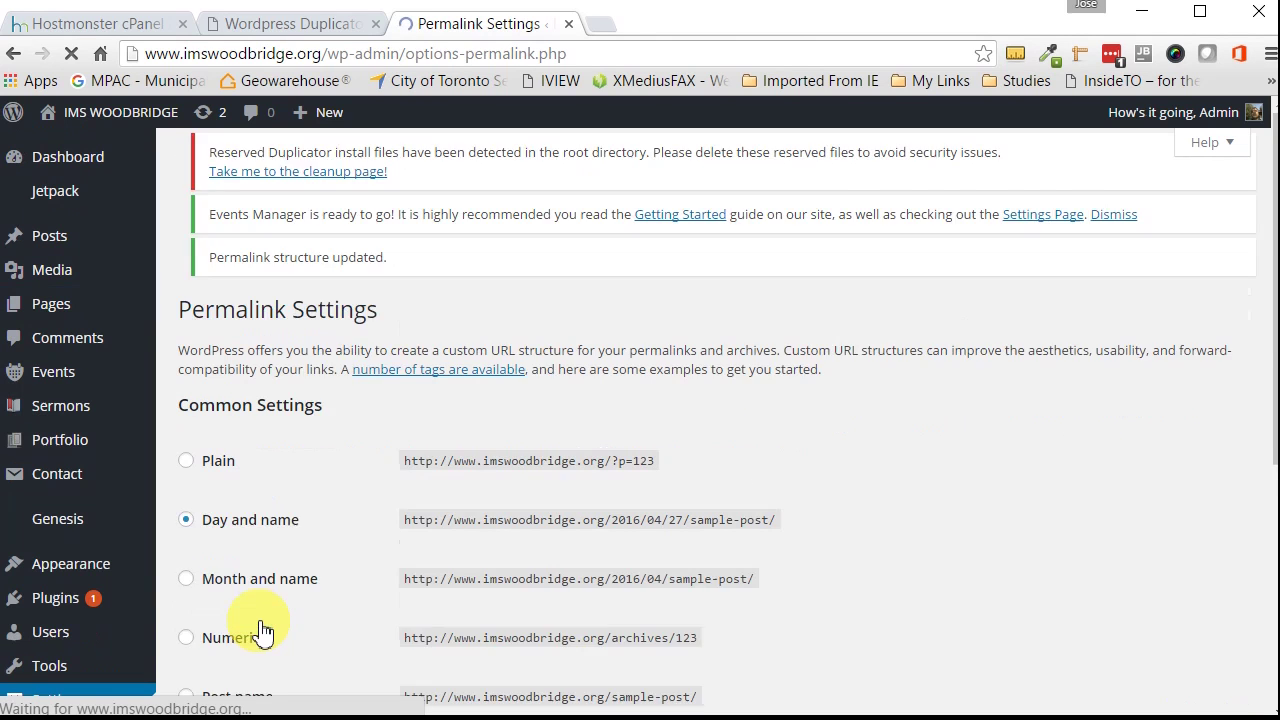
Step: Test the live site again from the installer and close the permalink and directory tabs
{"action": "left_click", "coordinate": [329, 23]}
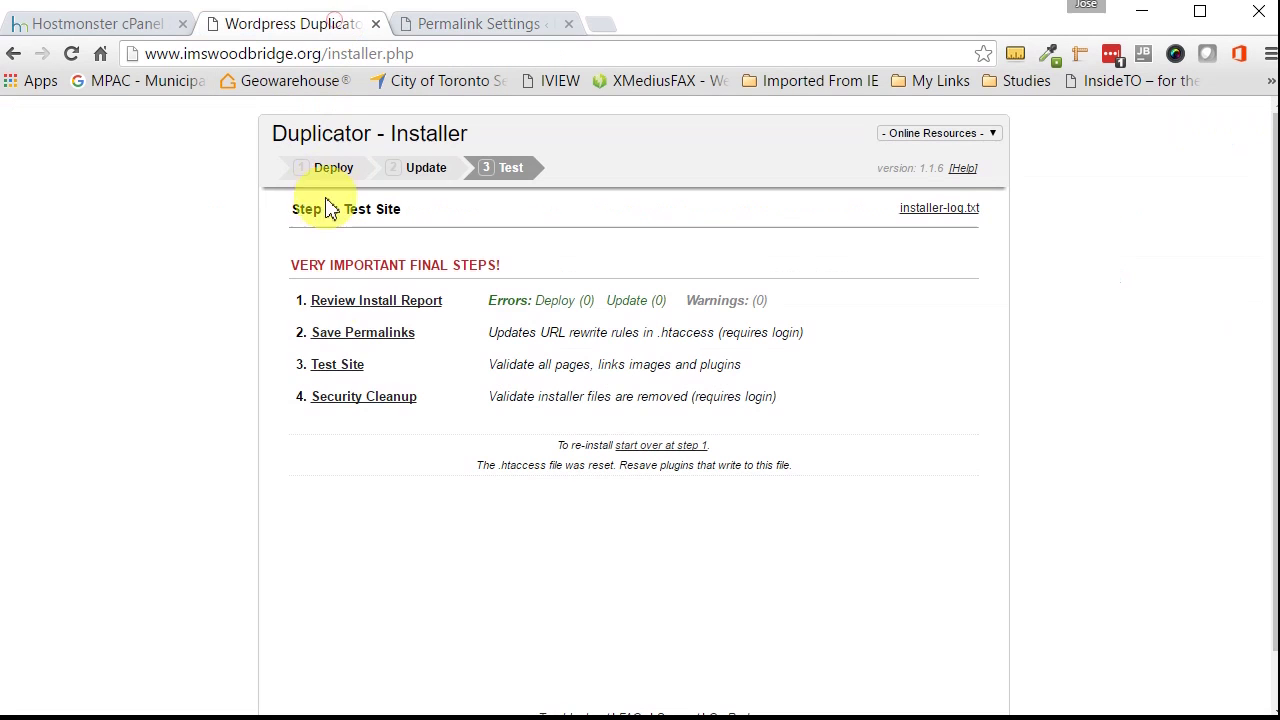
{"action": "left_click", "coordinate": [340, 366]}
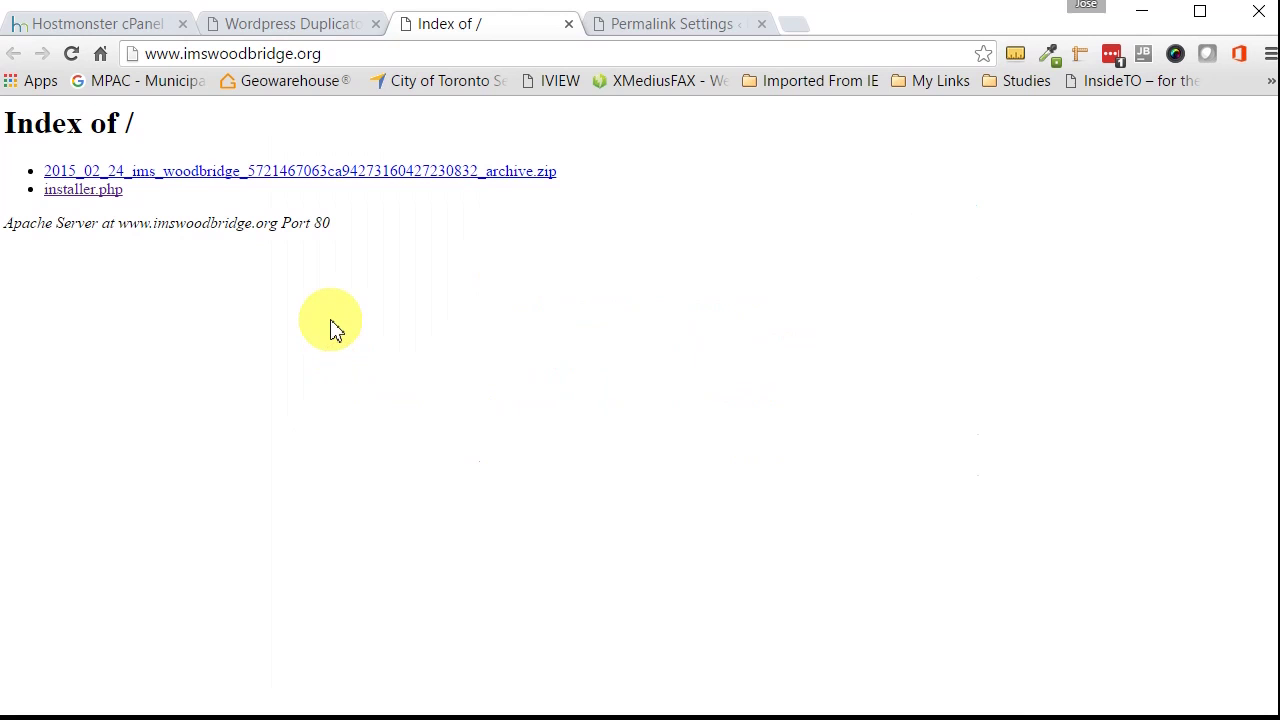
{"action": "left_click", "coordinate": [666, 26]}
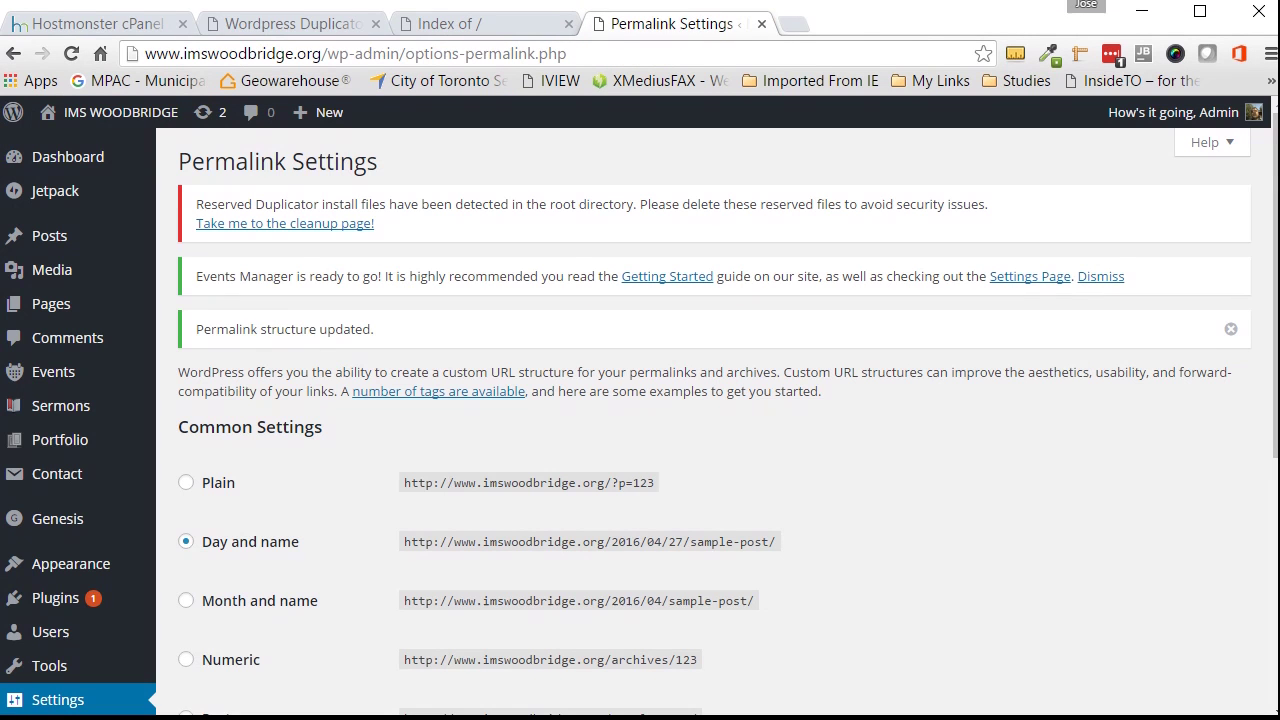
{"action": "key", "text": "ctrl+w"}
{"action": "key", "text": "ctrl+w"}
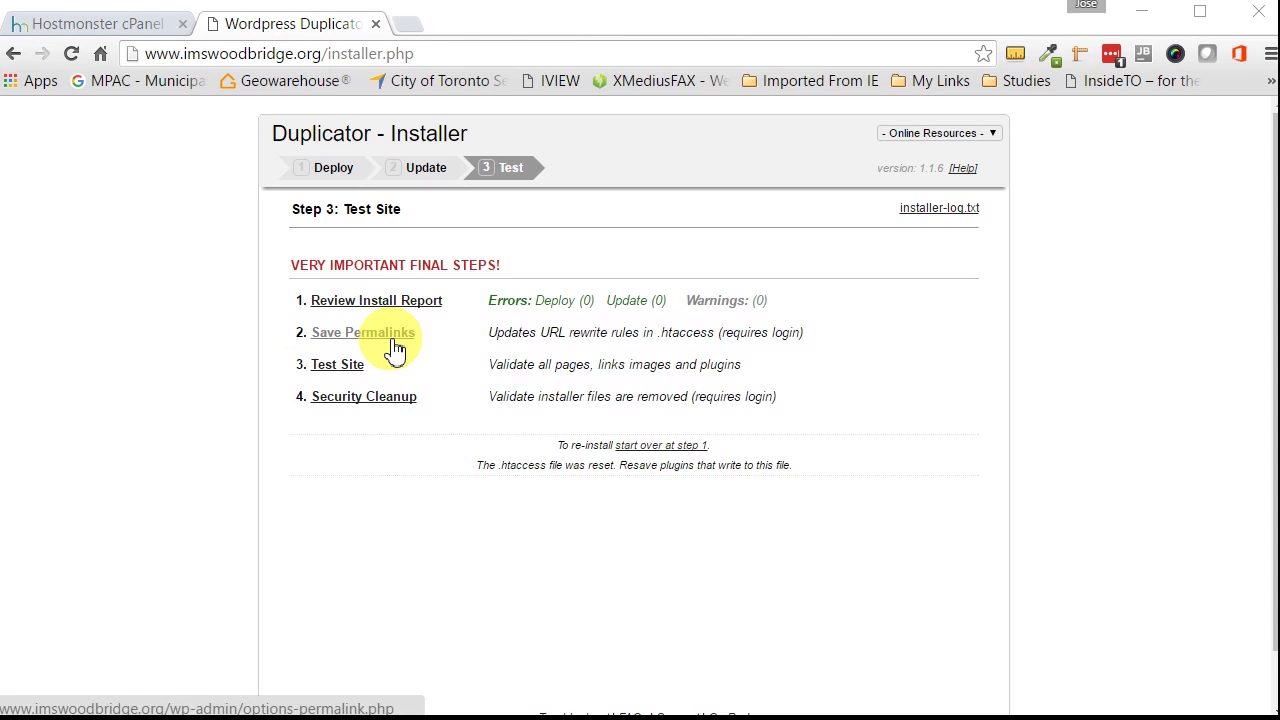
Step: Reopen the live site and permalink settings, checking the About Us menu, then close the preview tab
{"action": "left_click", "coordinate": [333, 376]}
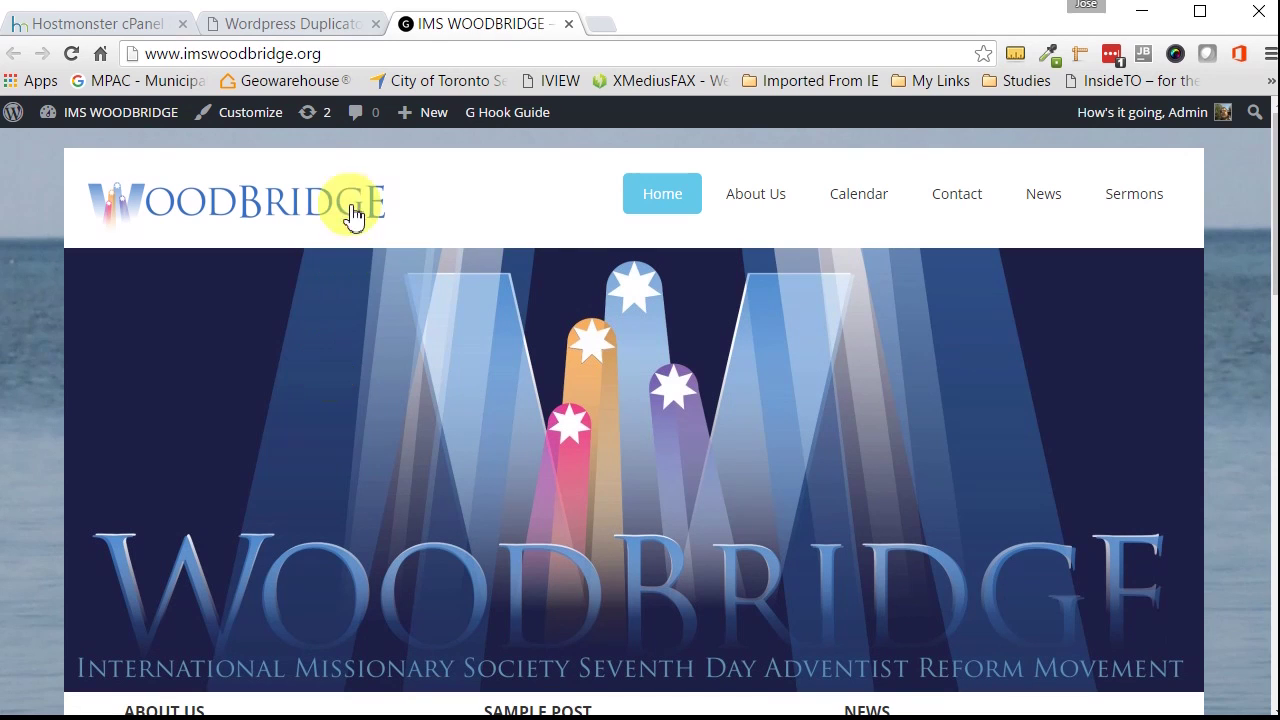
{"action": "left_click", "coordinate": [568, 24]}
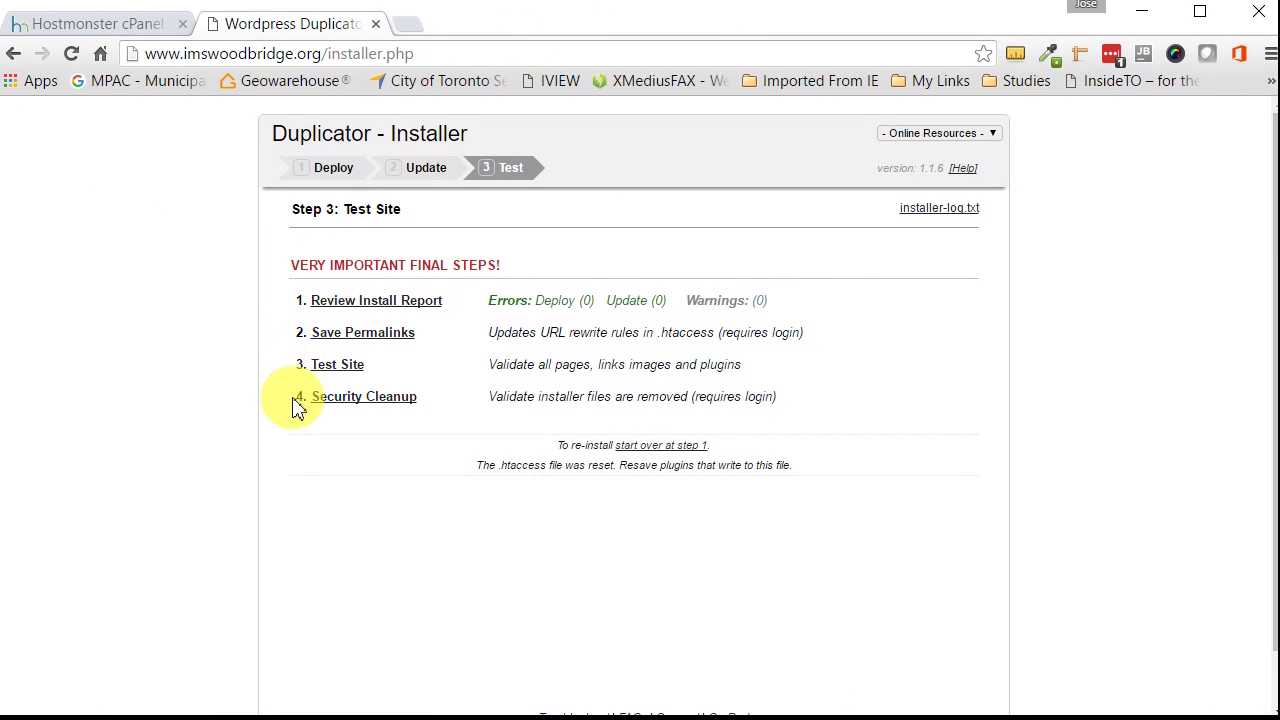
{"action": "left_click", "coordinate": [382, 336]}
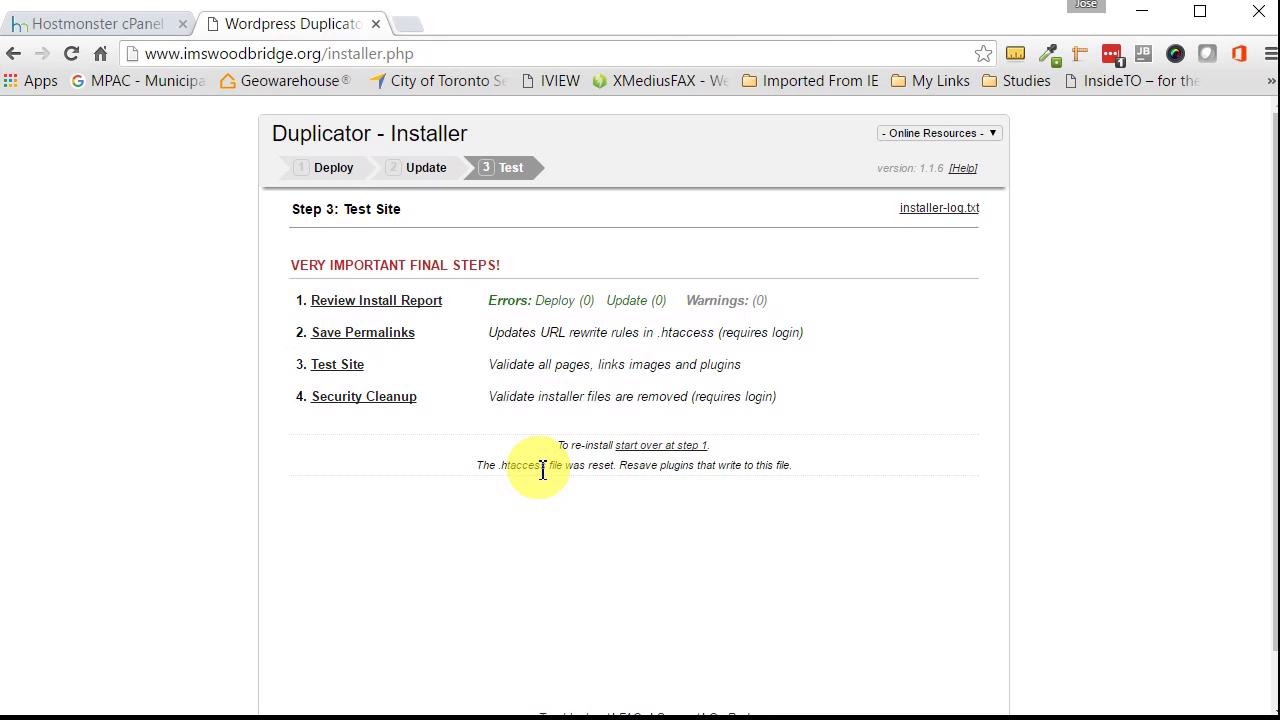
{"action": "left_click", "coordinate": [378, 347]}
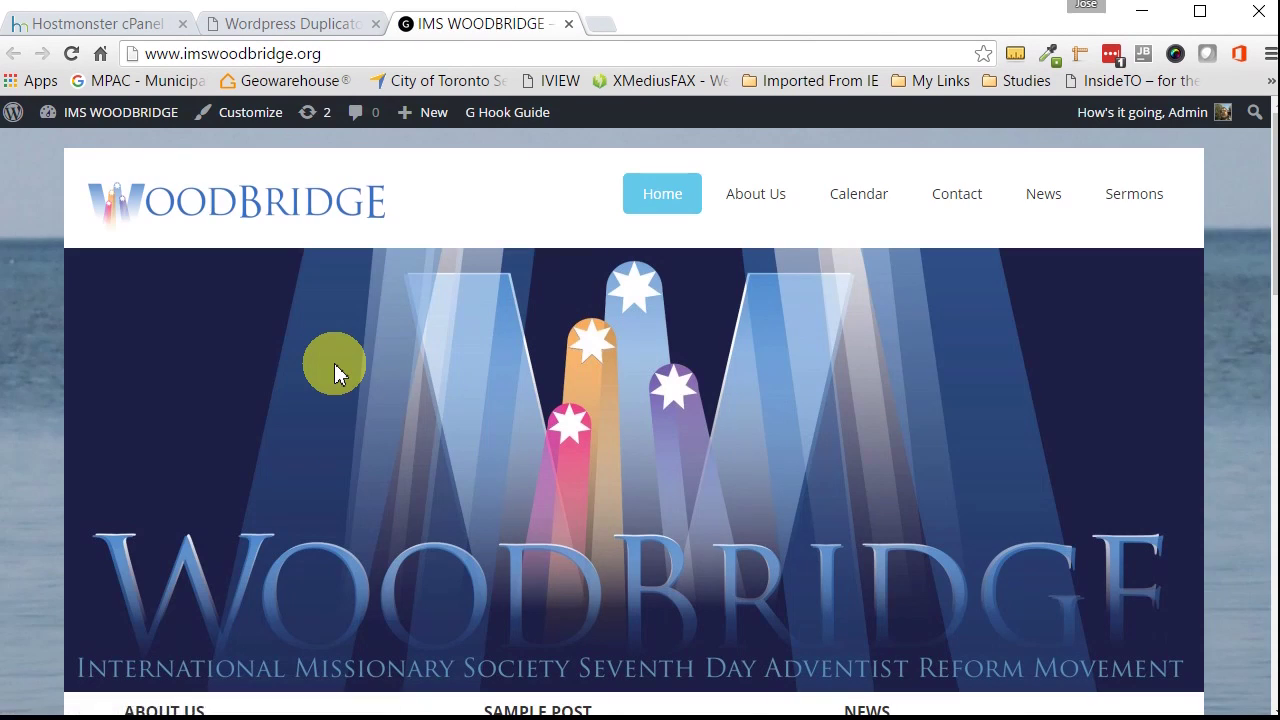
{"action": "mouse_move", "coordinate": [779, 200]}
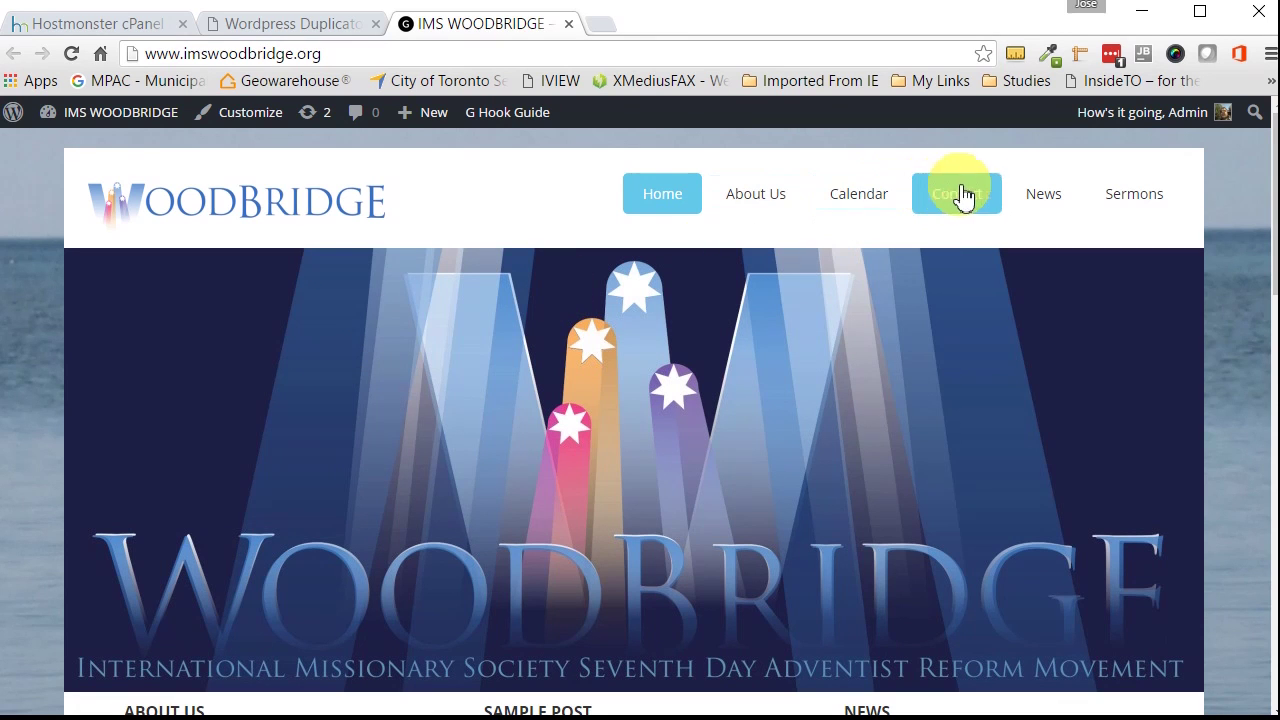
{"action": "left_click", "coordinate": [570, 26]}
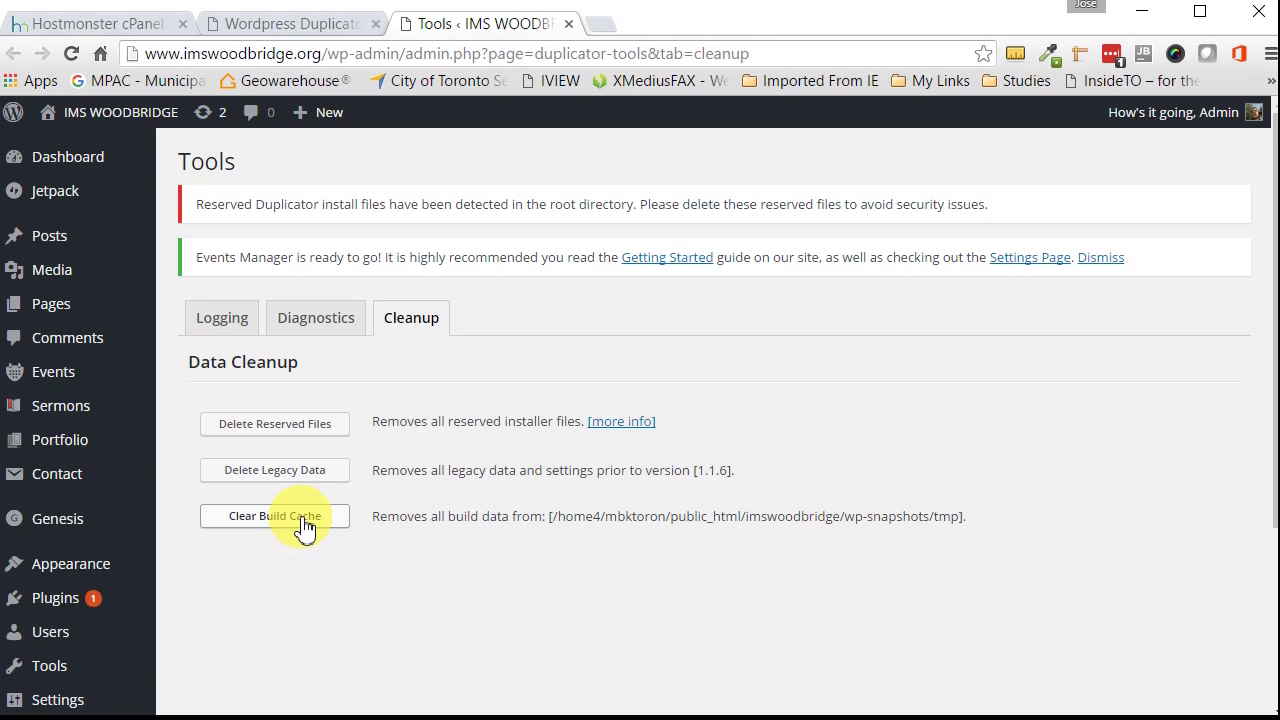
Step: In Duplicator Cleanup, delete the reserved installer files, legacy data and build cache, confirming each prompt
{"action": "left_click", "coordinate": [287, 426]}
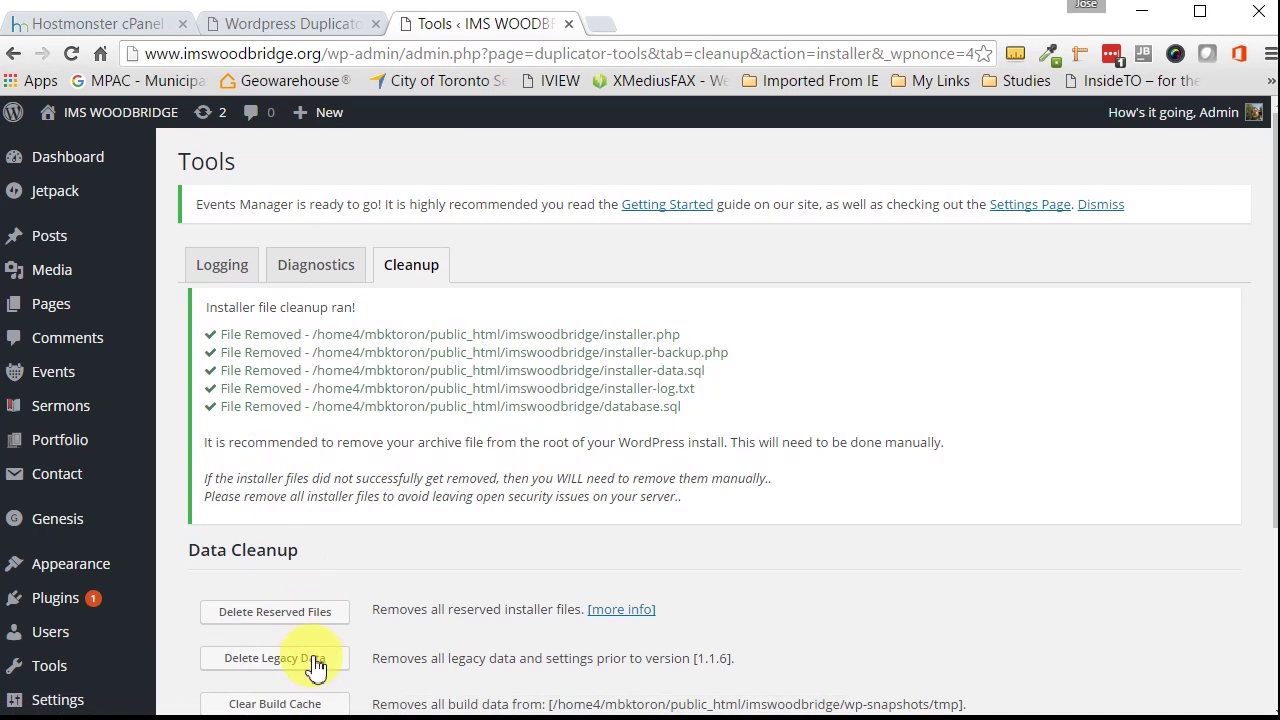
{"action": "scroll", "coordinate": [315, 667], "scroll_direction": "down", "scroll_amount": 1}
{"action": "left_click", "coordinate": [305, 575]}
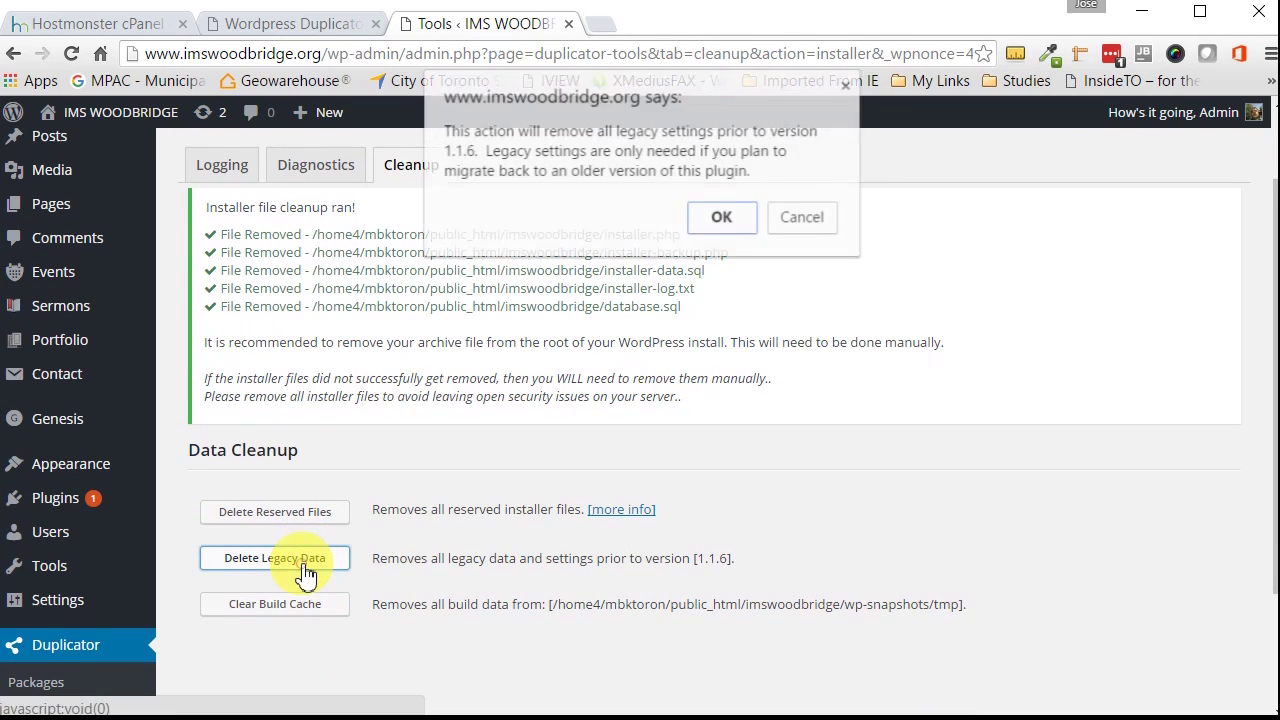
{"action": "left_click", "coordinate": [736, 216]}
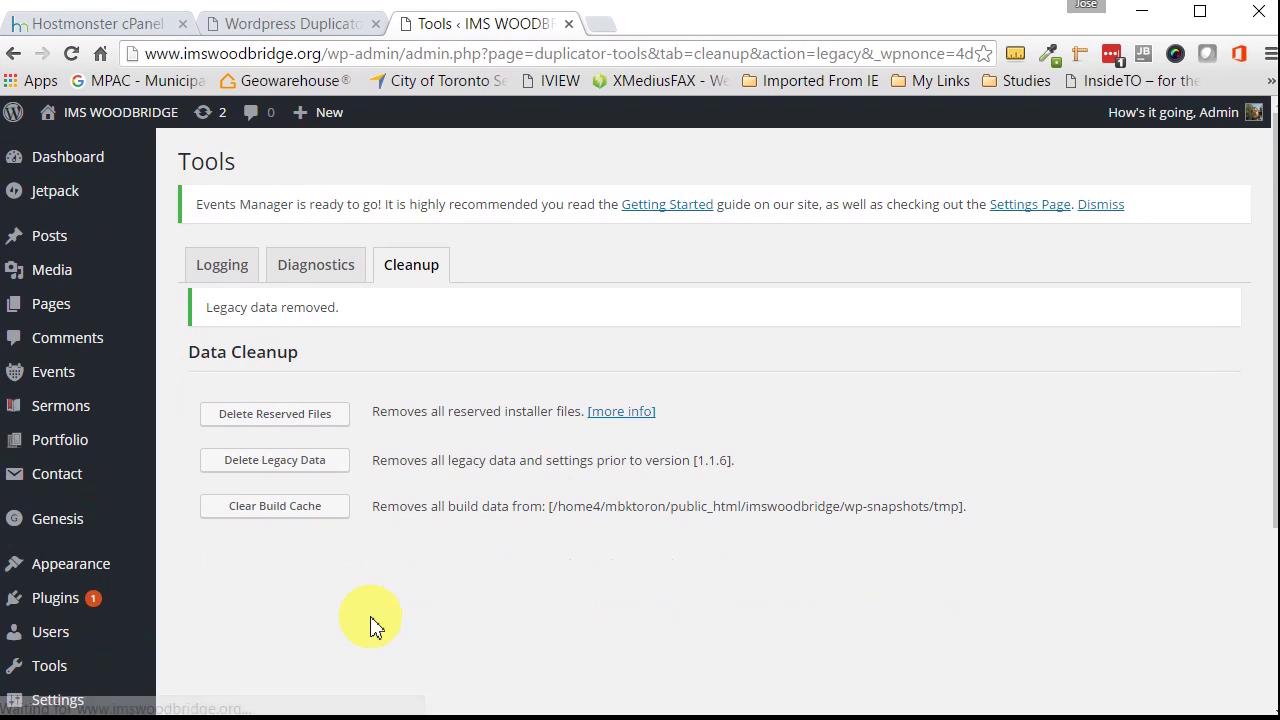
{"action": "left_click", "coordinate": [304, 516]}
{"action": "left_click", "coordinate": [716, 224]}
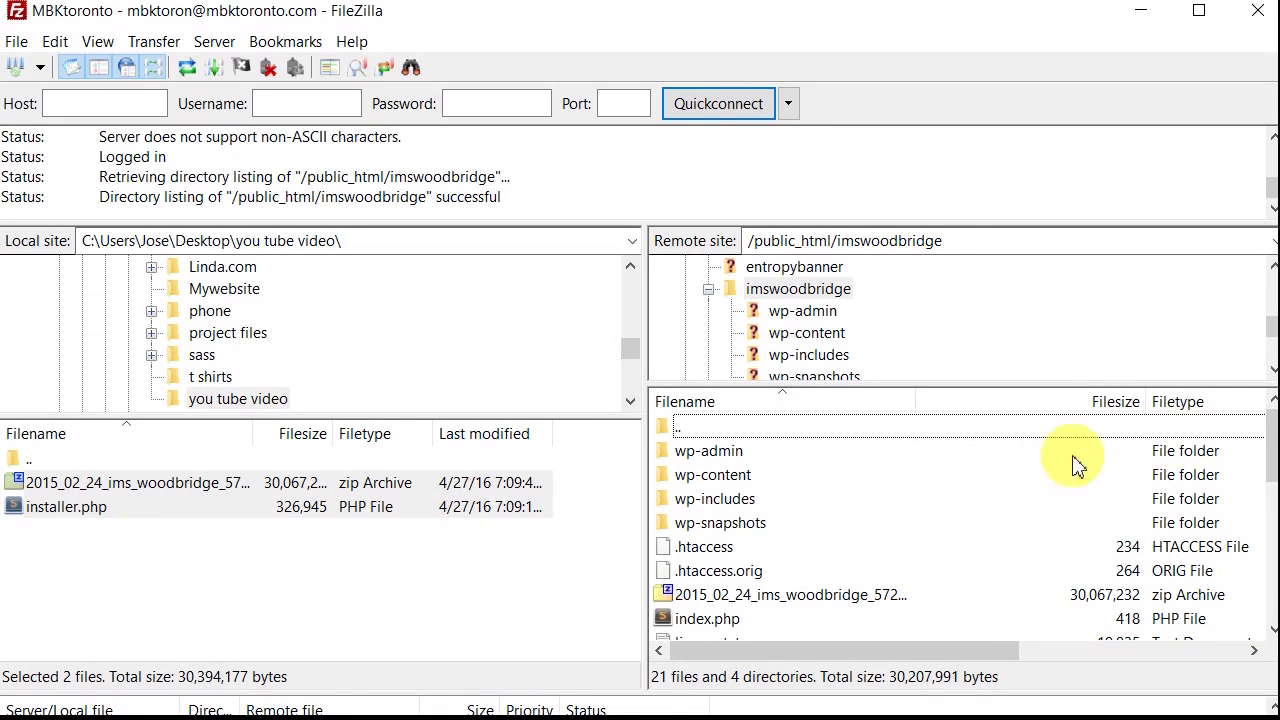
Step: Refresh the remote imswoodbridge folder and delete the 2015_02_24 package zip from the server
{"action": "right_click", "coordinate": [890, 500]}
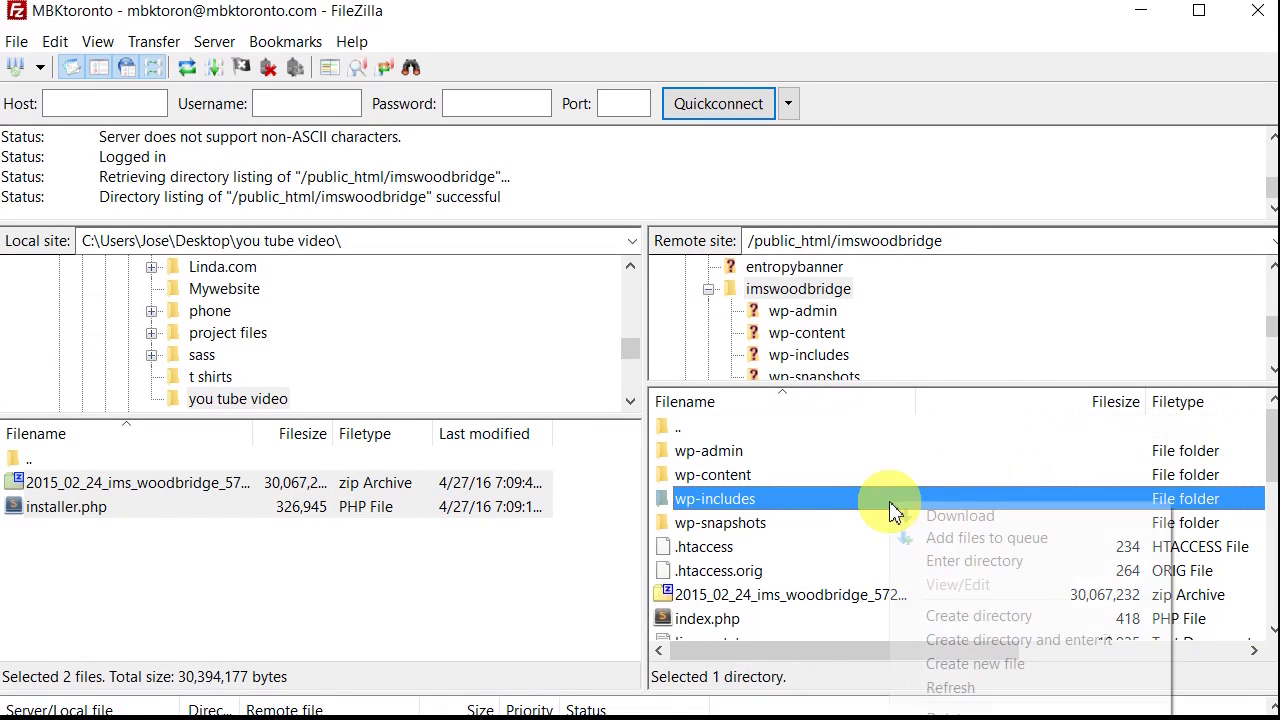
{"action": "left_click", "coordinate": [960, 690]}
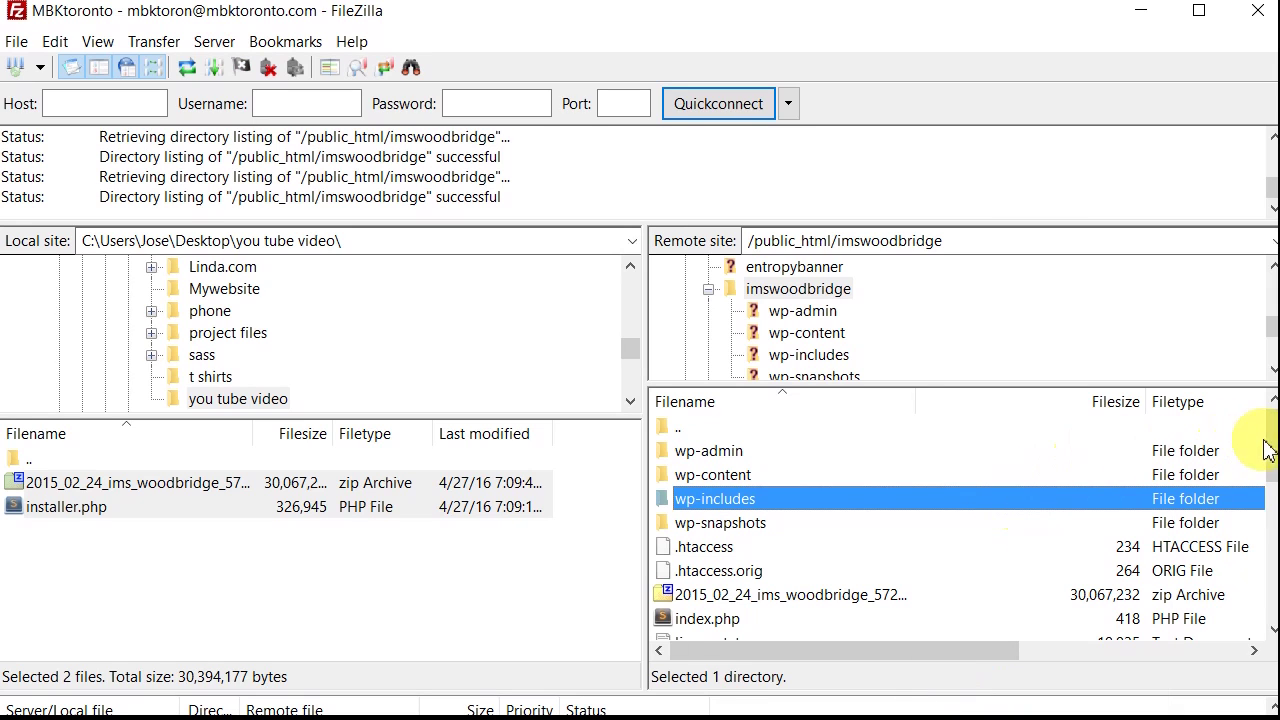
{"action": "left_click_drag", "start_coordinate": [1270, 440], "coordinate": [1274, 480]}
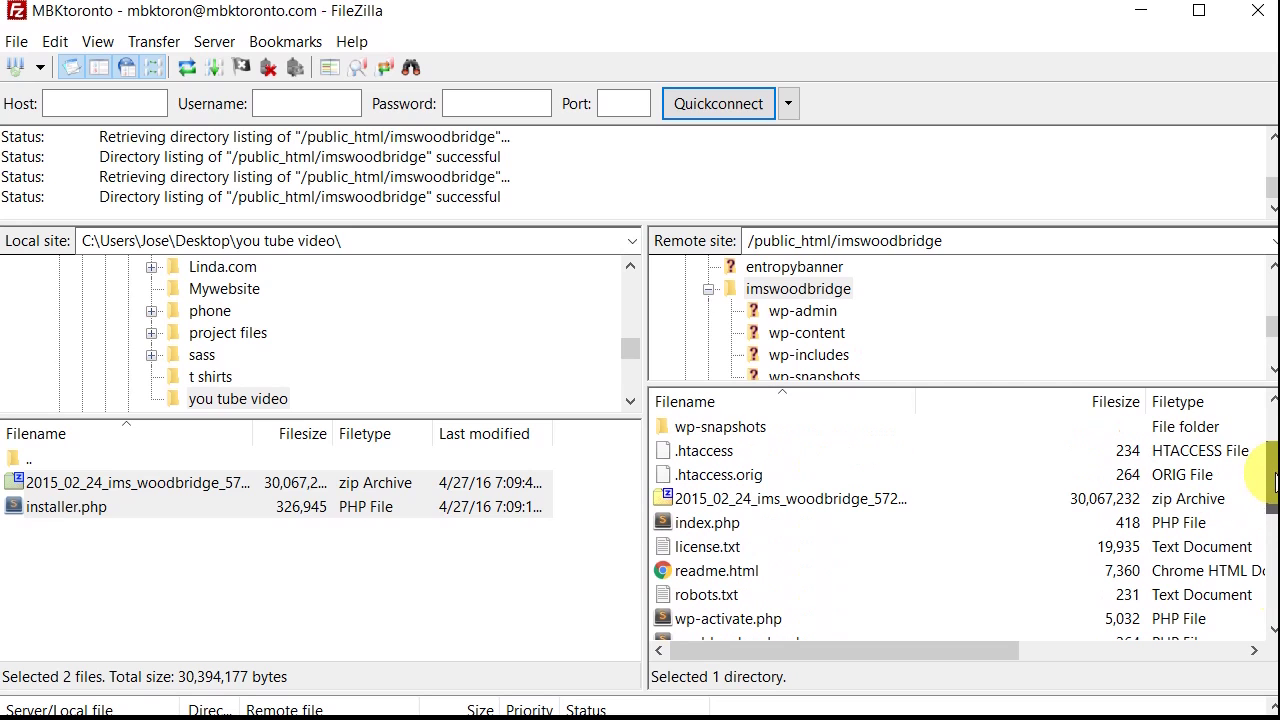
{"action": "right_click", "coordinate": [752, 502]}
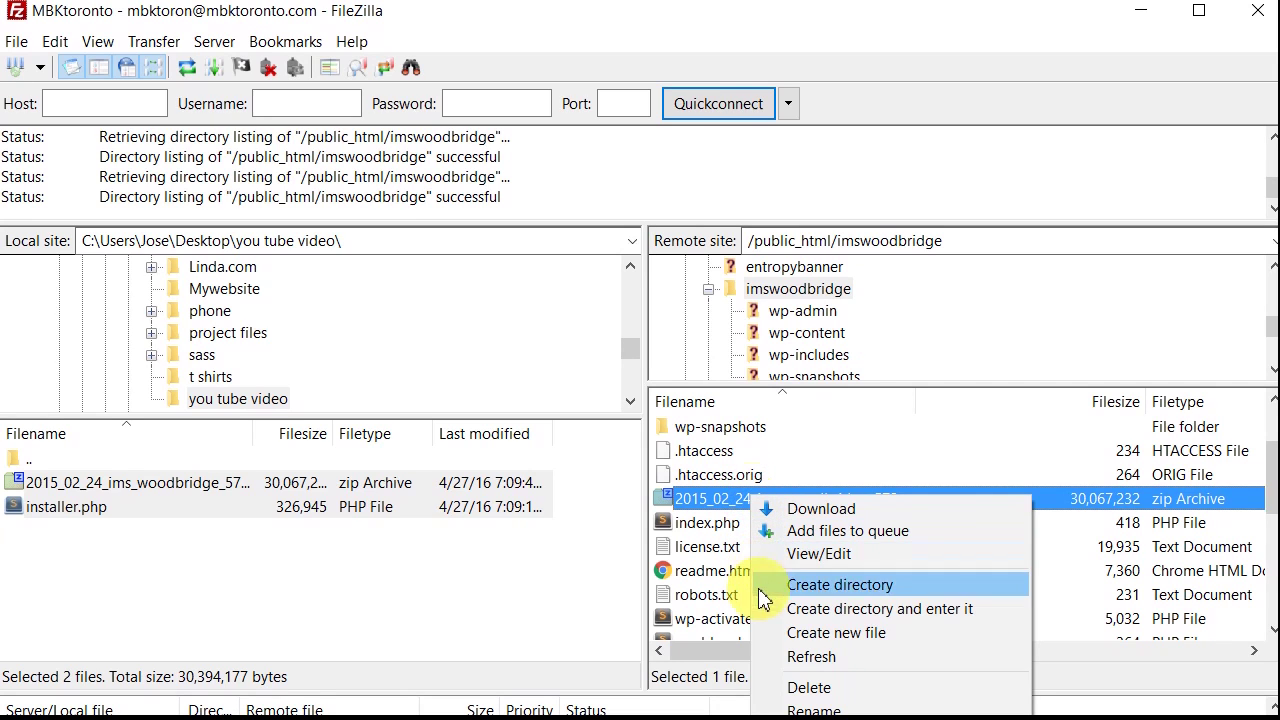
{"action": "left_click", "coordinate": [808, 690]}
{"action": "left_click", "coordinate": [492, 525]}
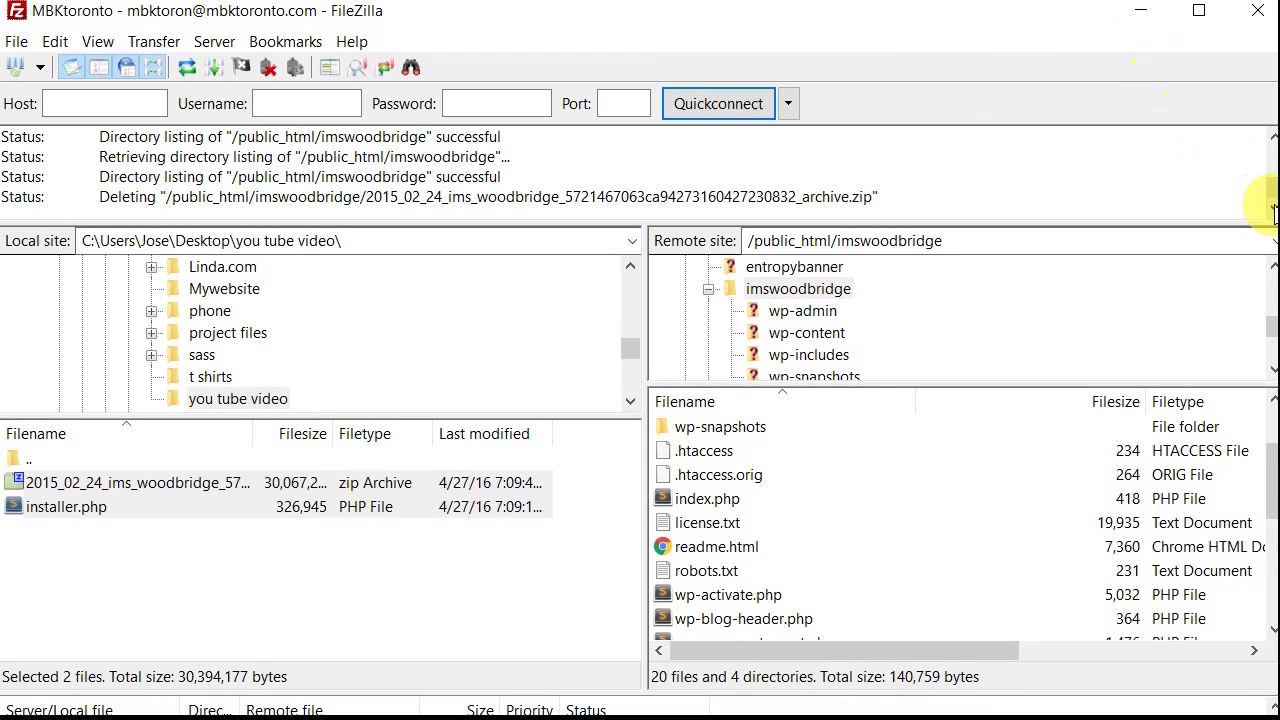
{"action": "scroll", "coordinate": [1270, 205], "scroll_direction": "up", "scroll_amount": 1}
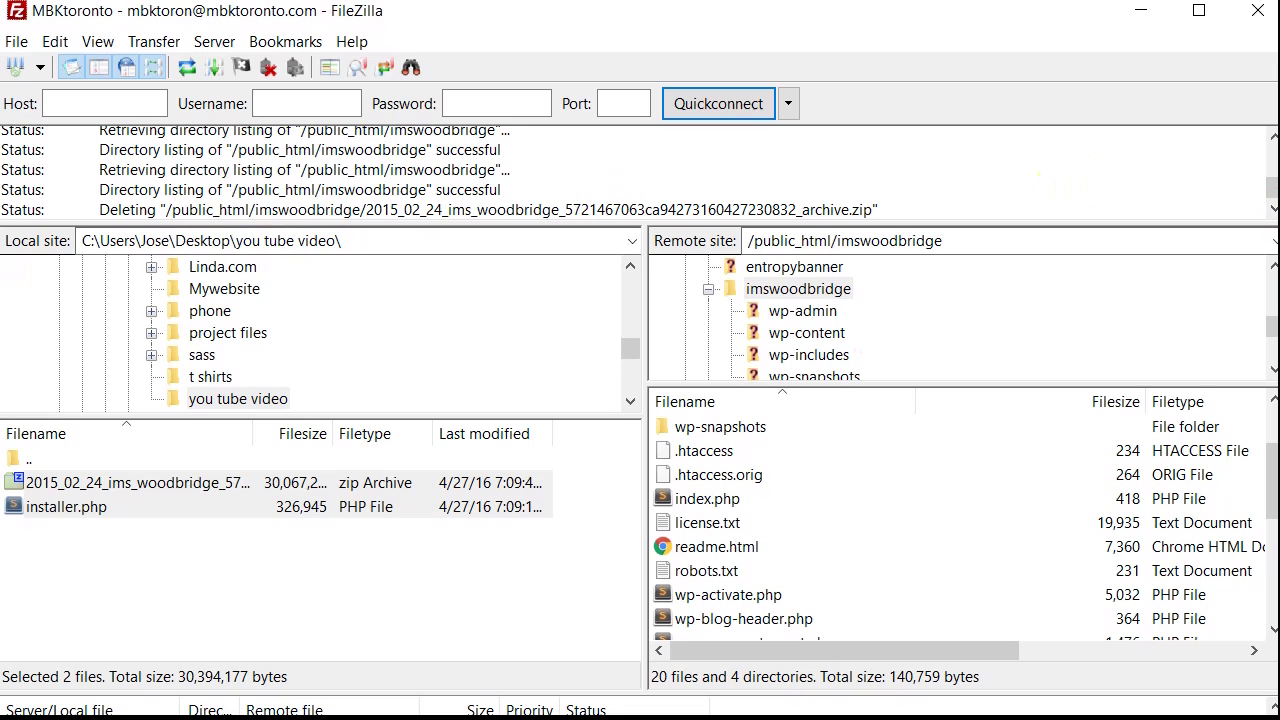
{"action": "left_click", "coordinate": [707, 498]}
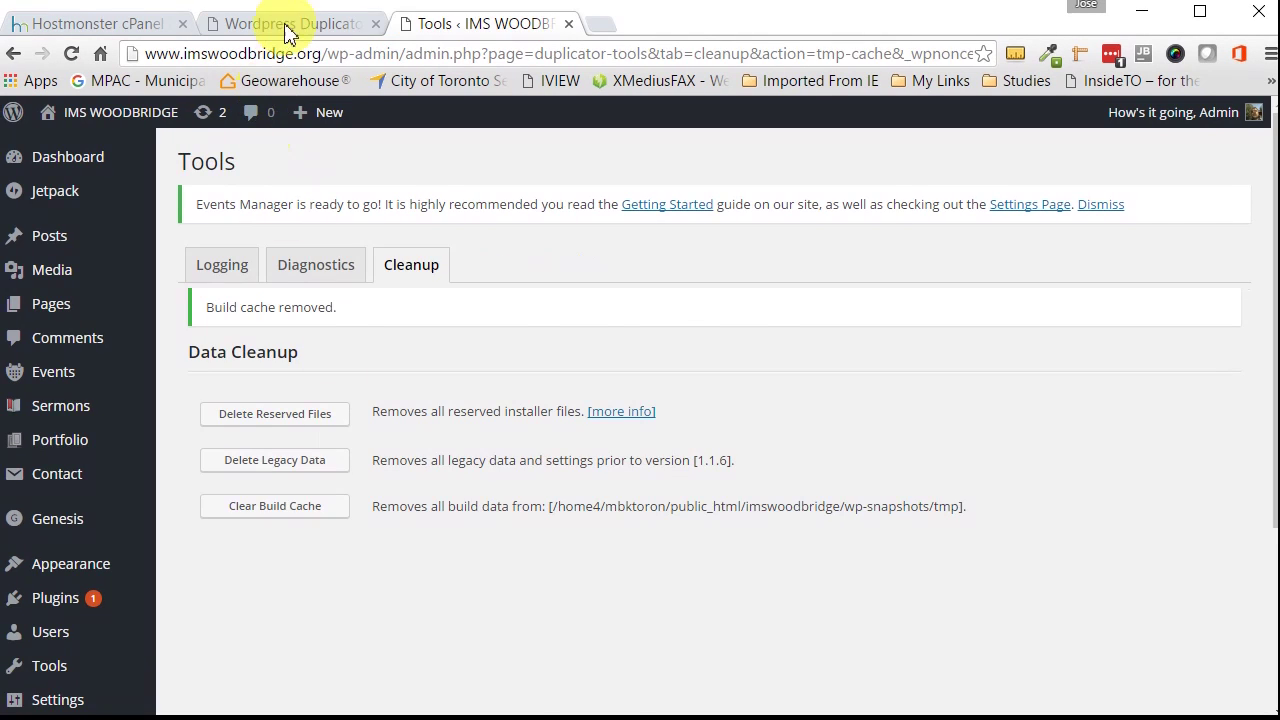
{"action": "left_click", "coordinate": [284, 26]}
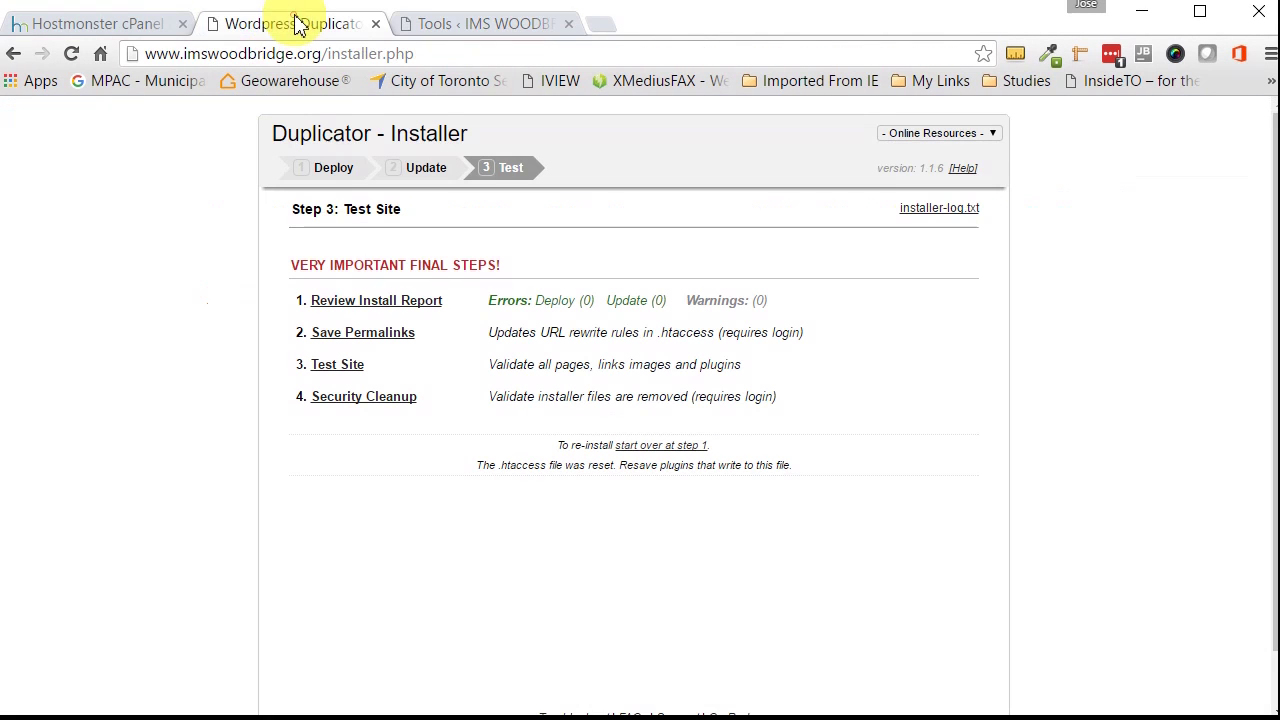
Step: Visit the live homepage via the IMS WOODBRIDGE admin bar menu and scroll through its banner, posts and events
{"action": "left_click", "coordinate": [485, 25]}
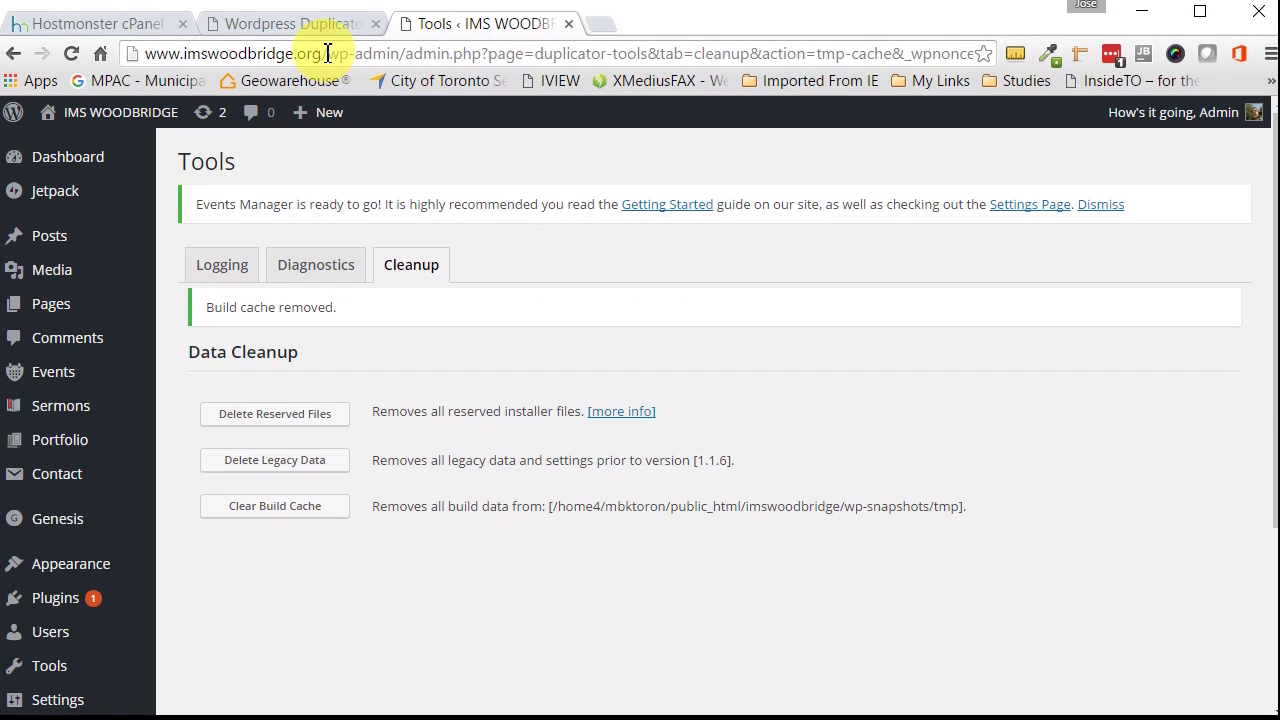
{"action": "left_click_drag", "start_coordinate": [327, 53], "coordinate": [975, 53]}
{"action": "mouse_move", "coordinate": [115, 118]}
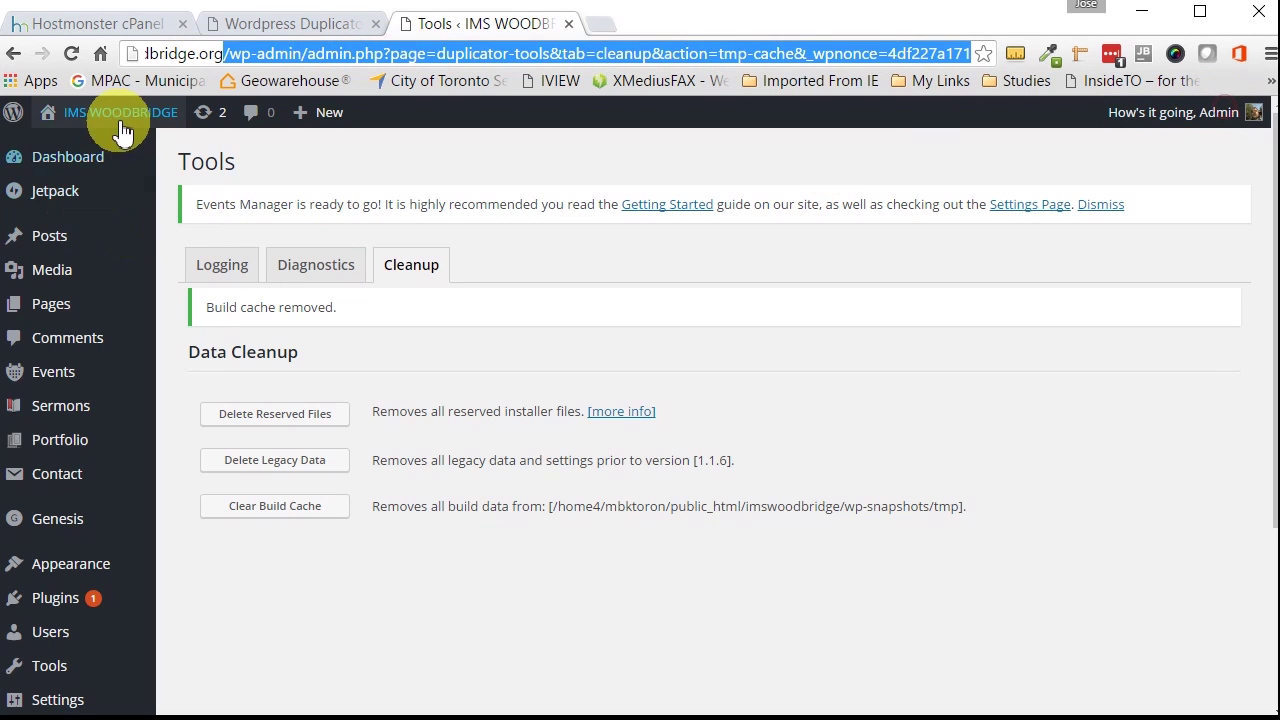
{"action": "left_click", "coordinate": [86, 150]}
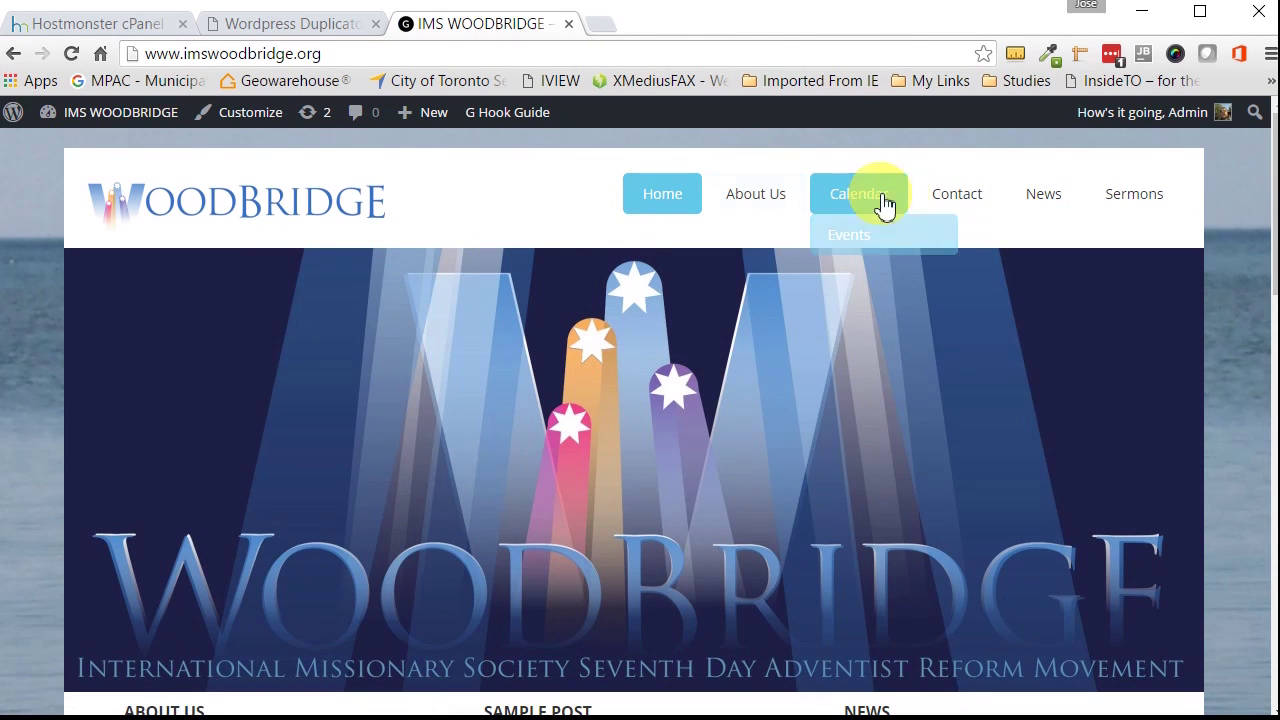
{"action": "mouse_move", "coordinate": [826, 203]}
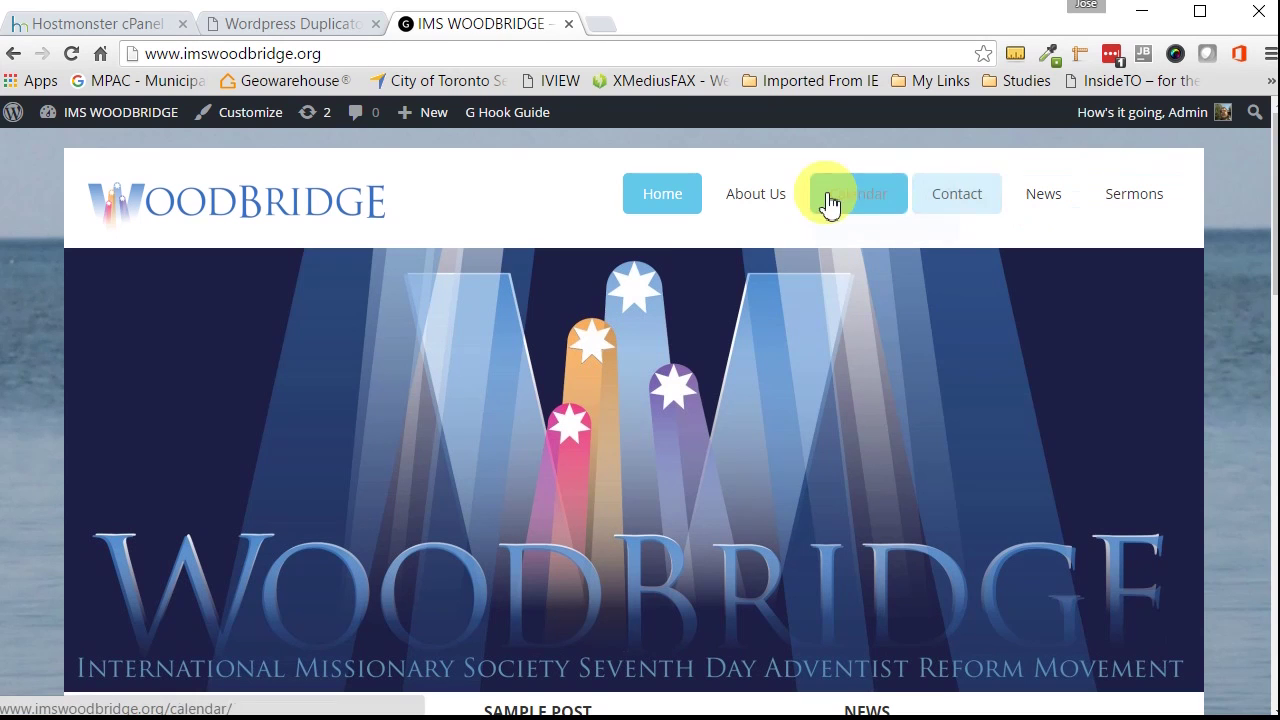
{"action": "scroll", "coordinate": [491, 429], "scroll_direction": "down", "scroll_amount": 2}
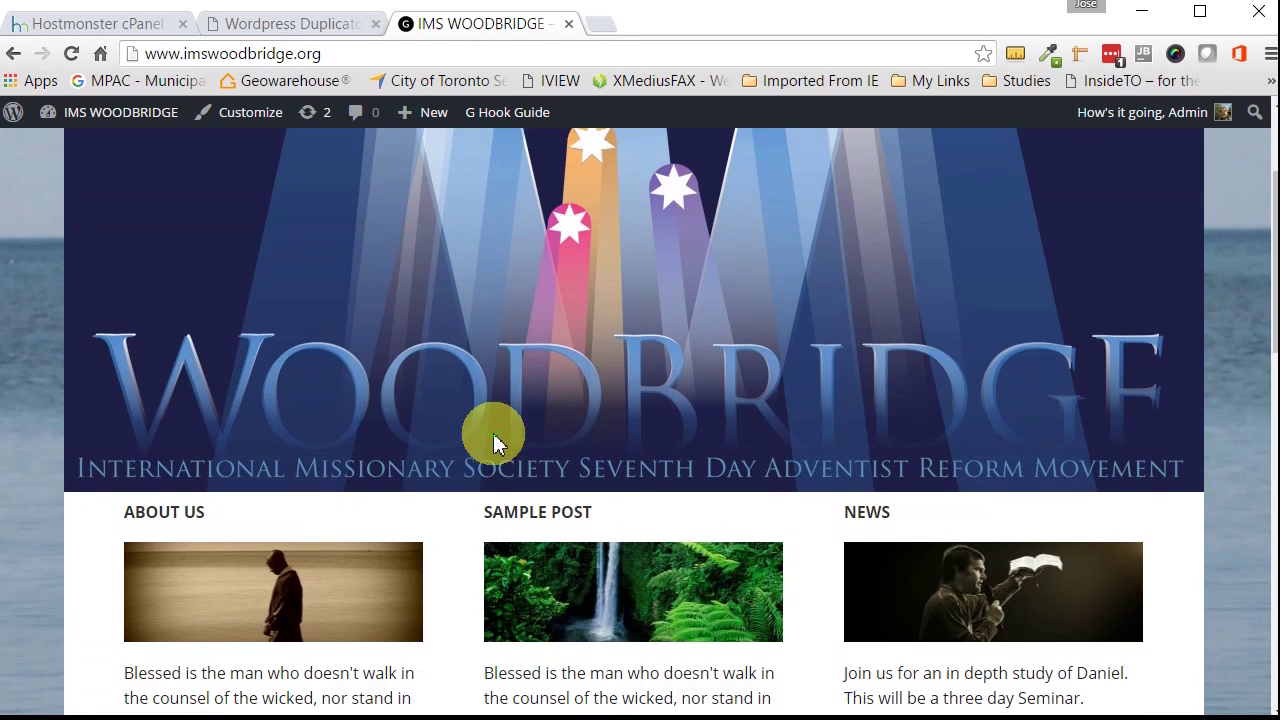
{"action": "scroll", "coordinate": [494, 443], "scroll_direction": "down", "scroll_amount": 8}
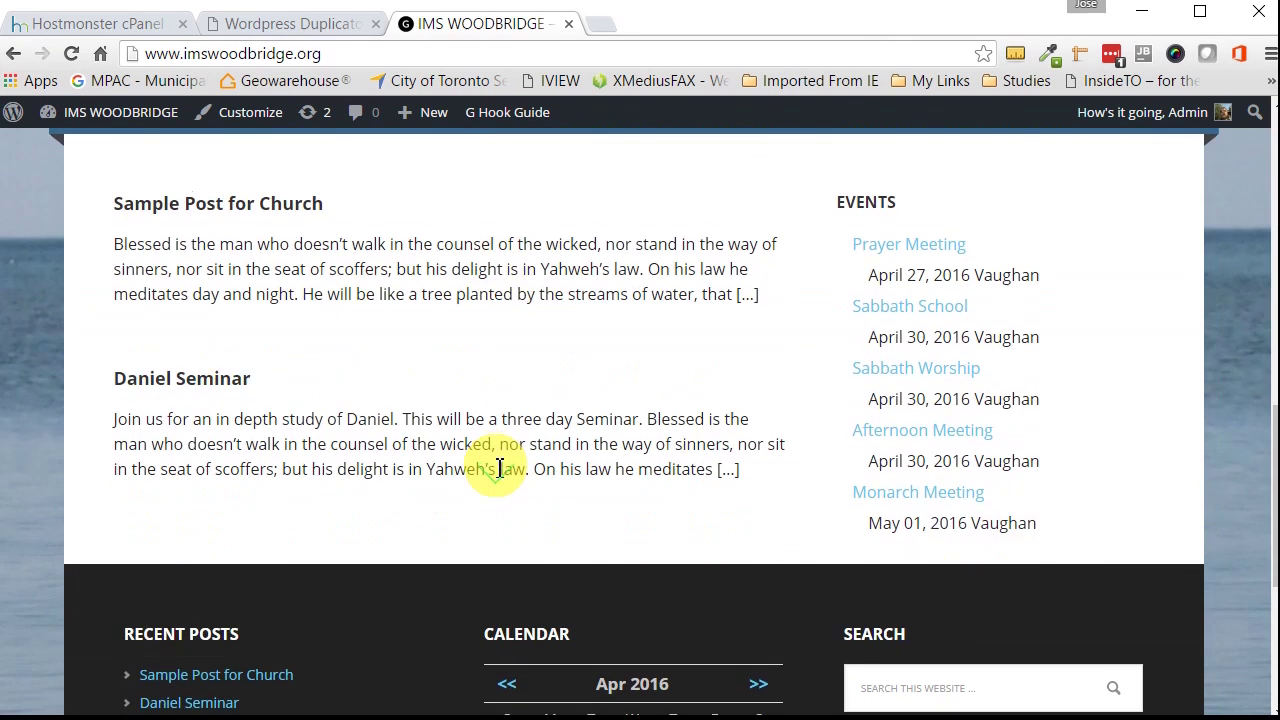
{"action": "scroll", "coordinate": [497, 469], "scroll_direction": "down", "scroll_amount": 4}
{"action": "scroll", "coordinate": [497, 469], "scroll_direction": "up", "scroll_amount": 4}
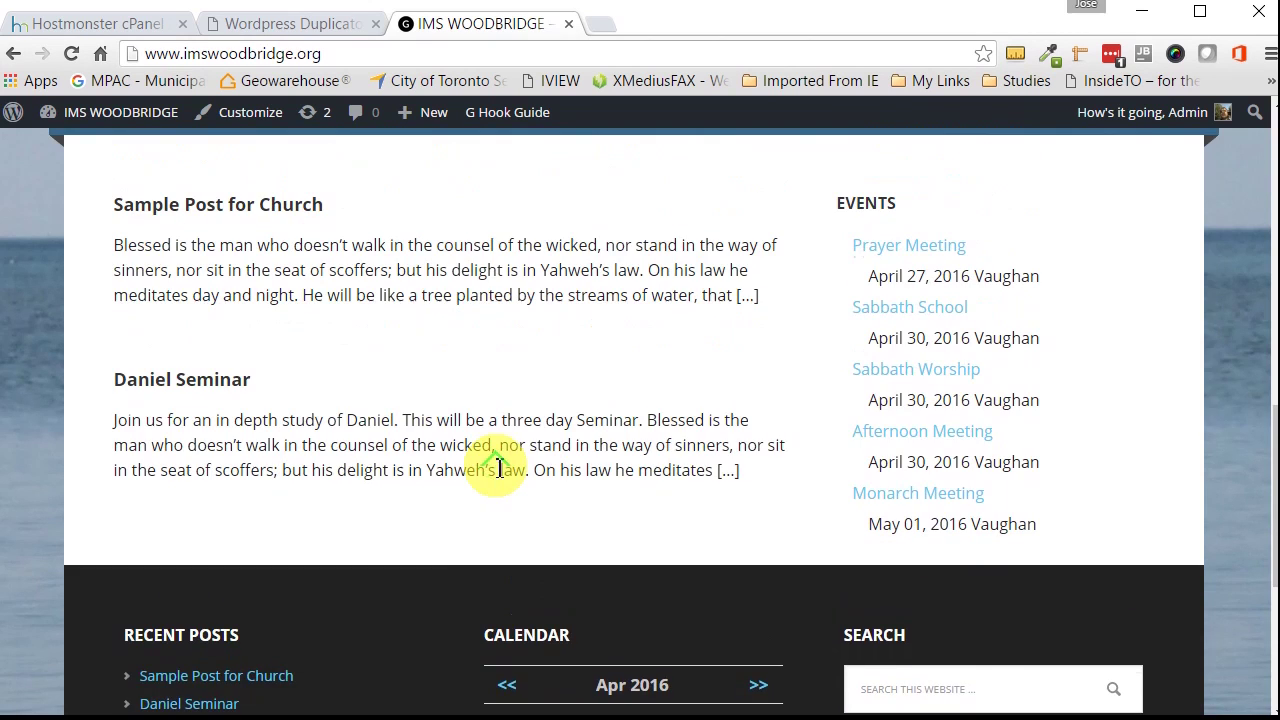
{"action": "scroll", "coordinate": [498, 468], "scroll_direction": "up", "scroll_amount": 3}
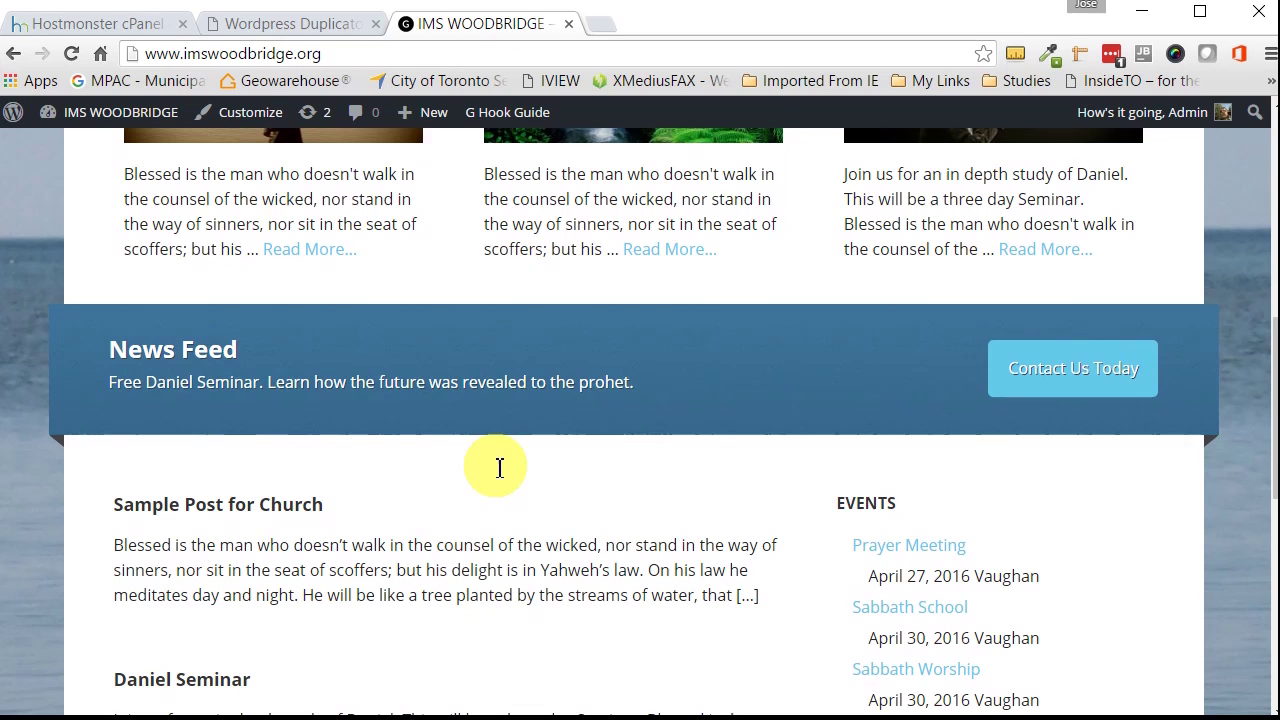
{"action": "scroll", "coordinate": [500, 468], "scroll_direction": "up", "scroll_amount": 3}
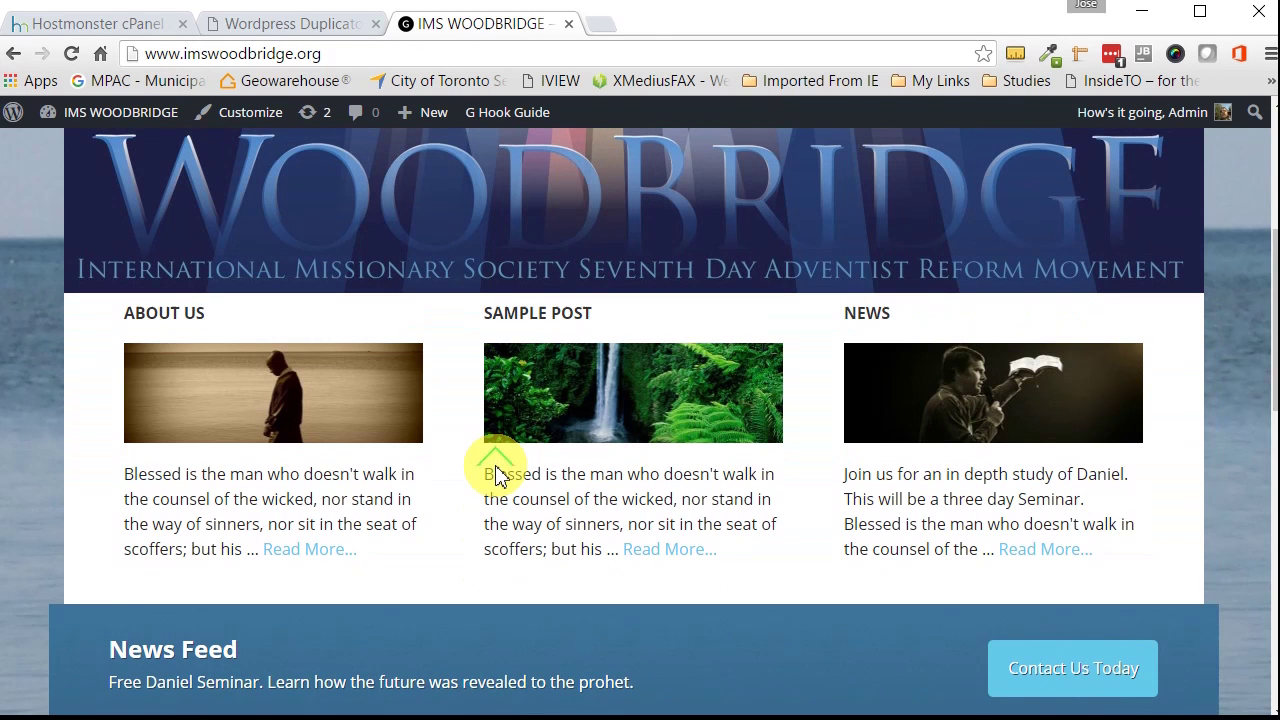